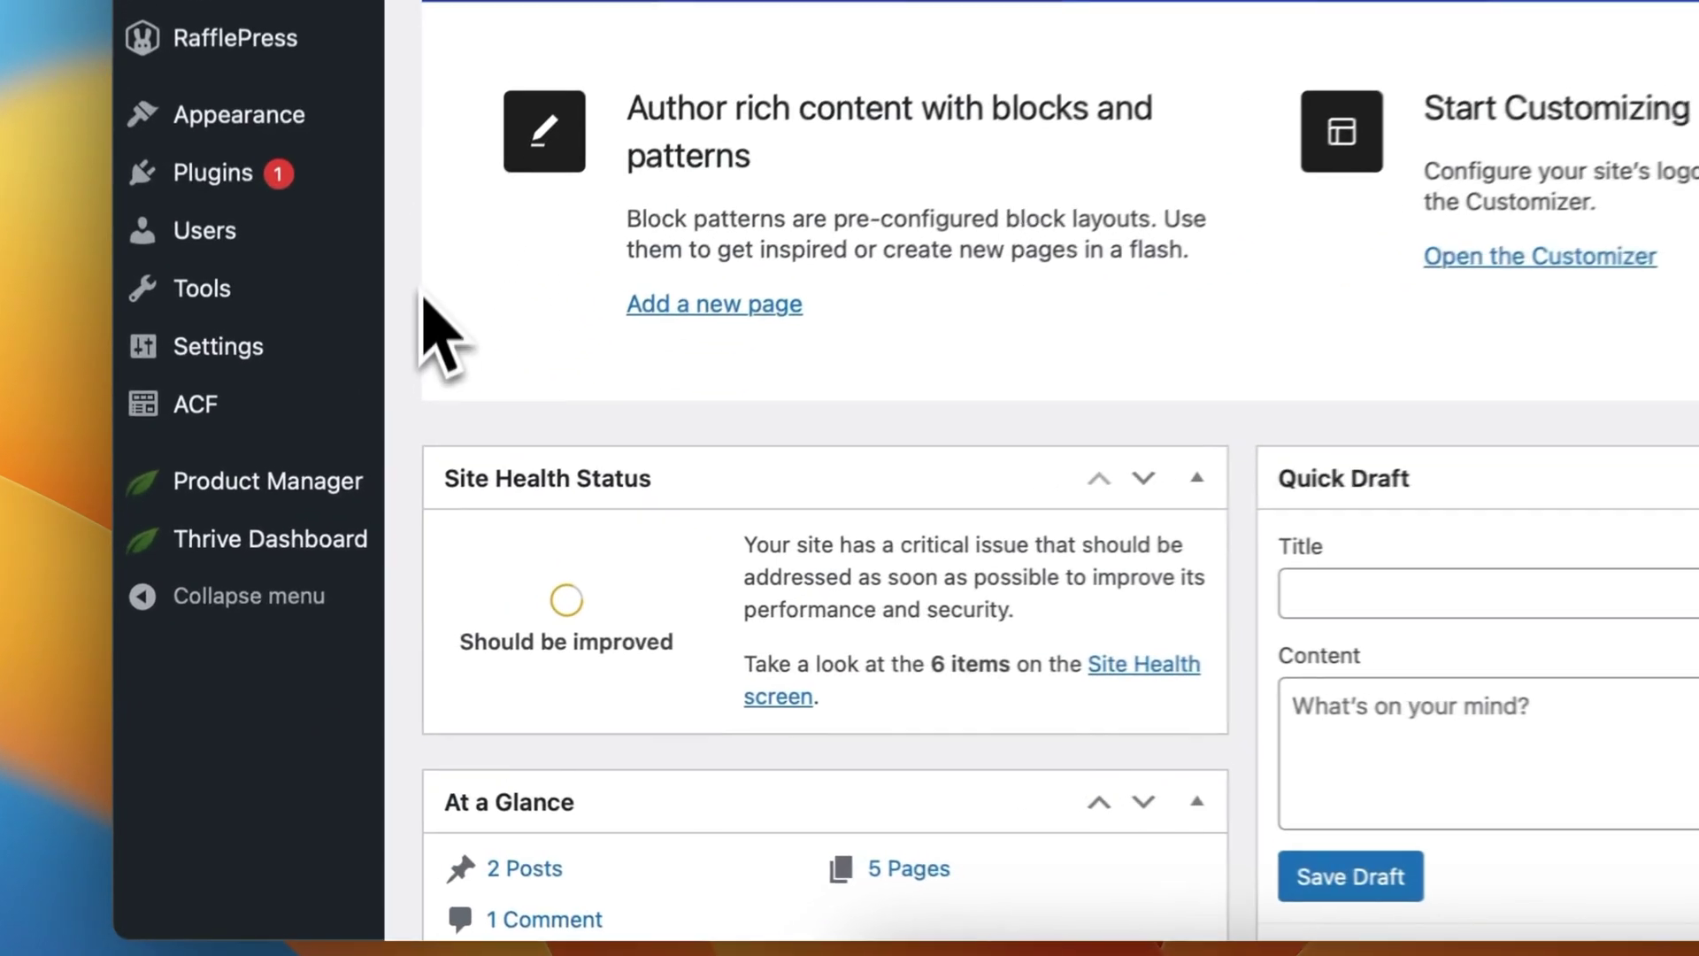
Step: Open the Thrive Leads dashboard and scroll down to the empty Lead Groups section
mouse_move(354, 546)
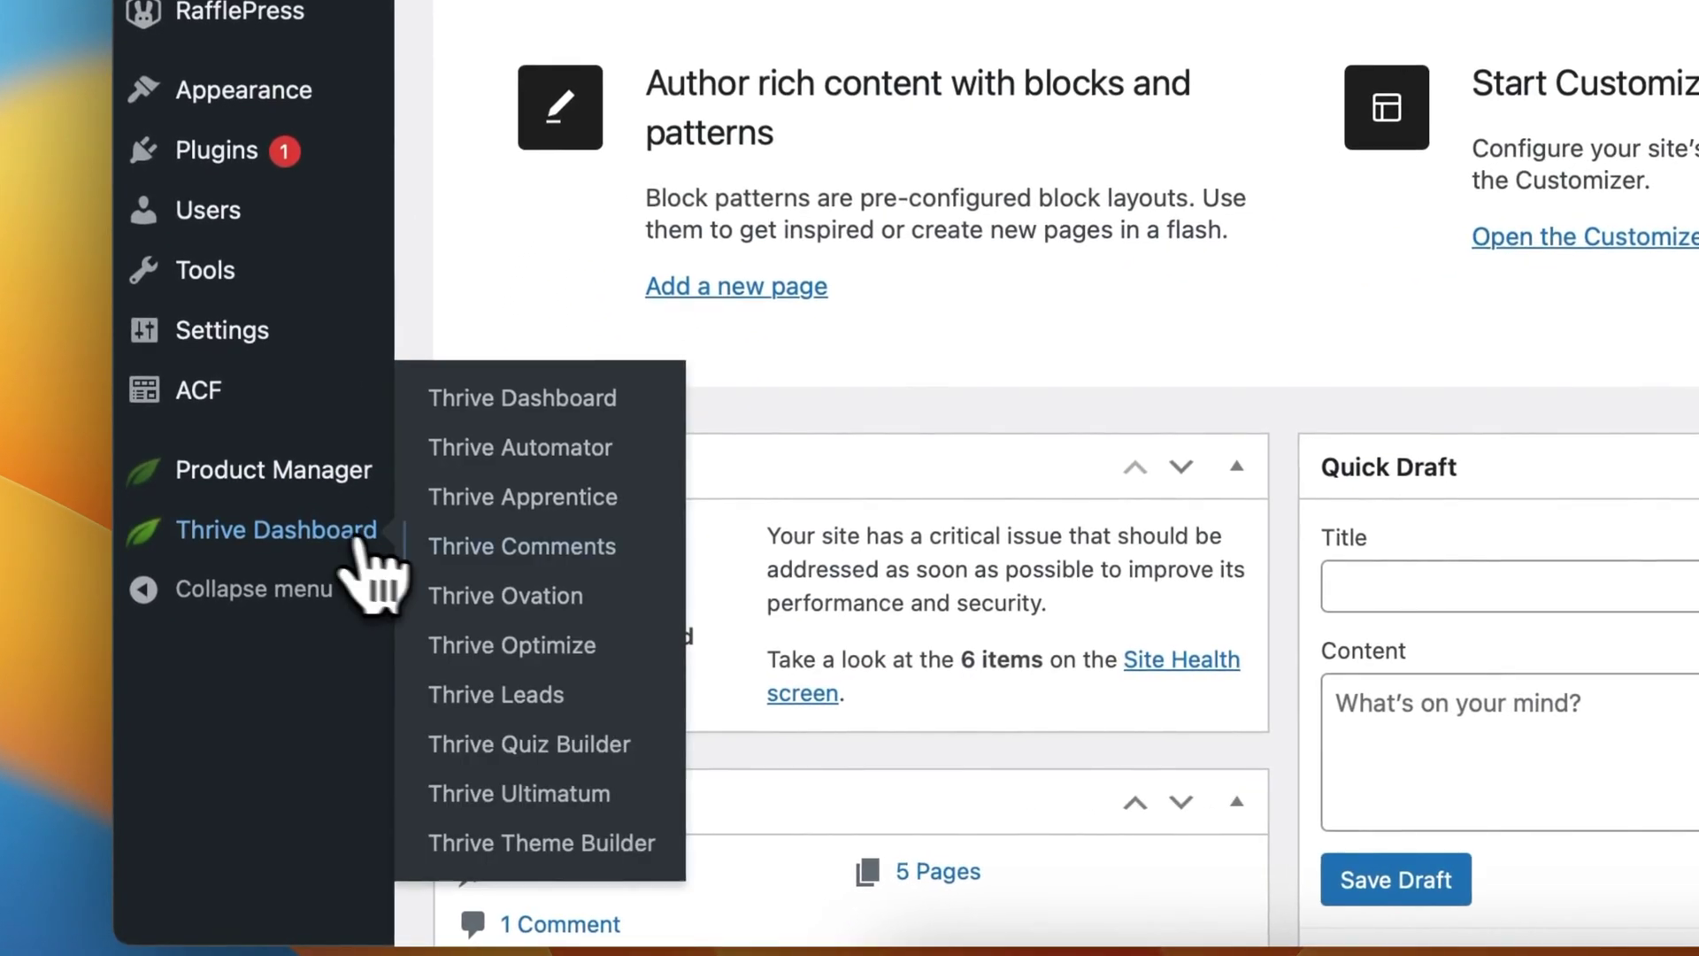
left_click(575, 705)
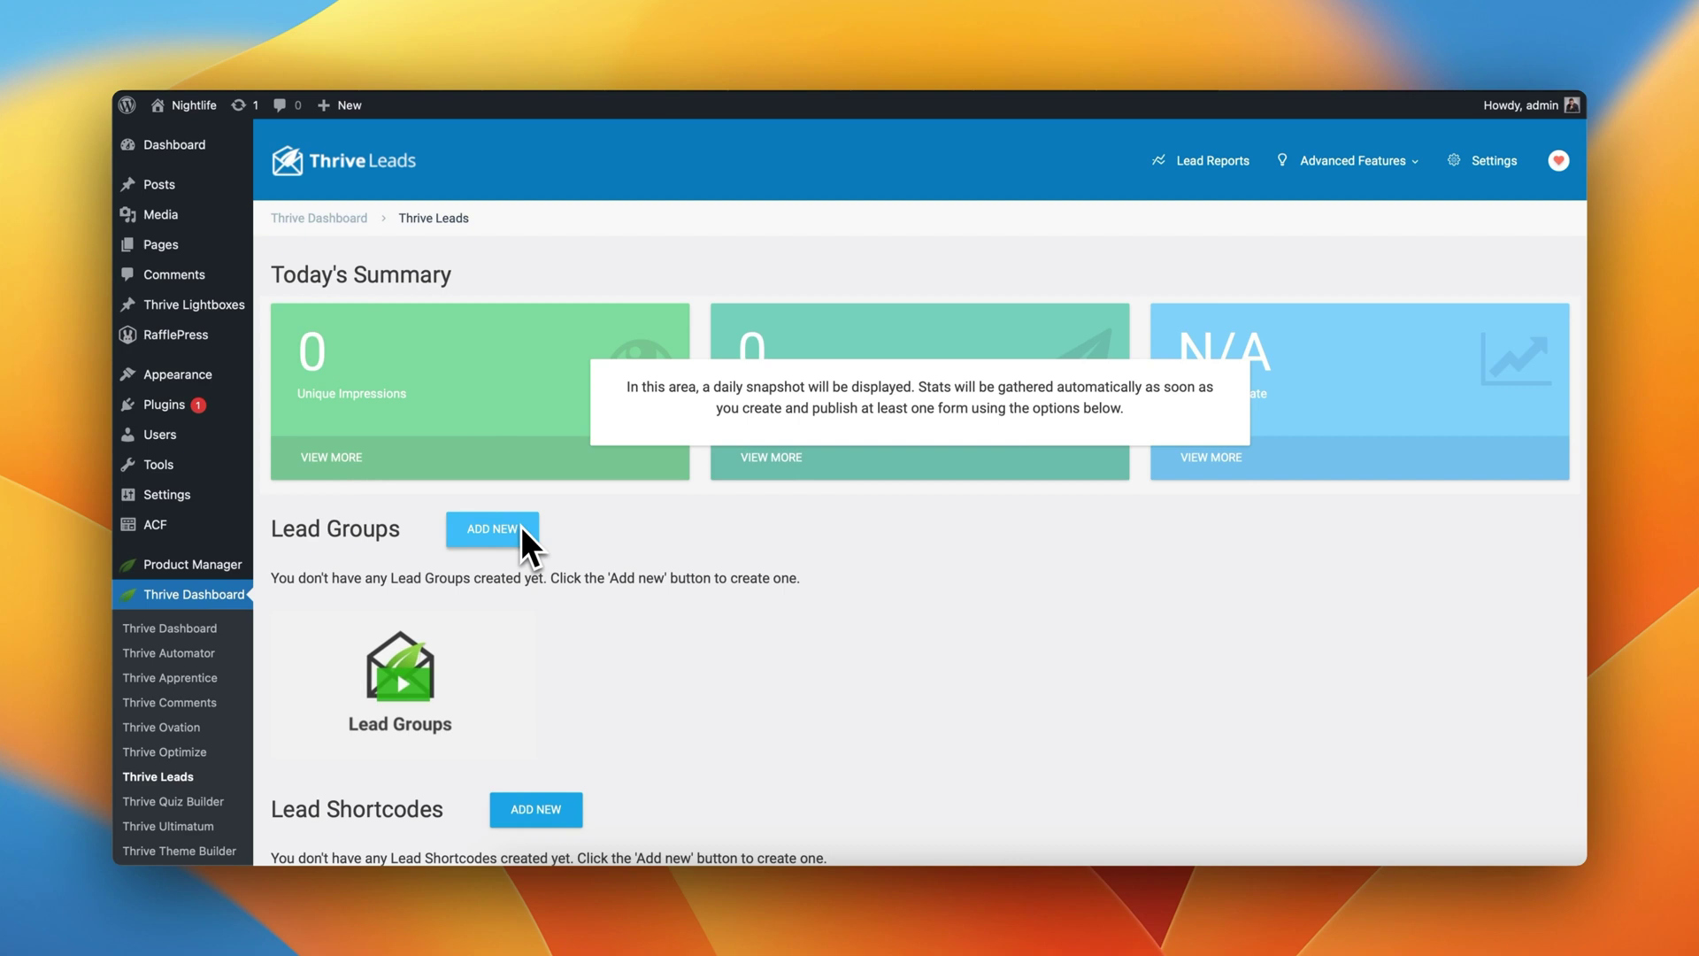
scroll(522, 528, "down", 1)
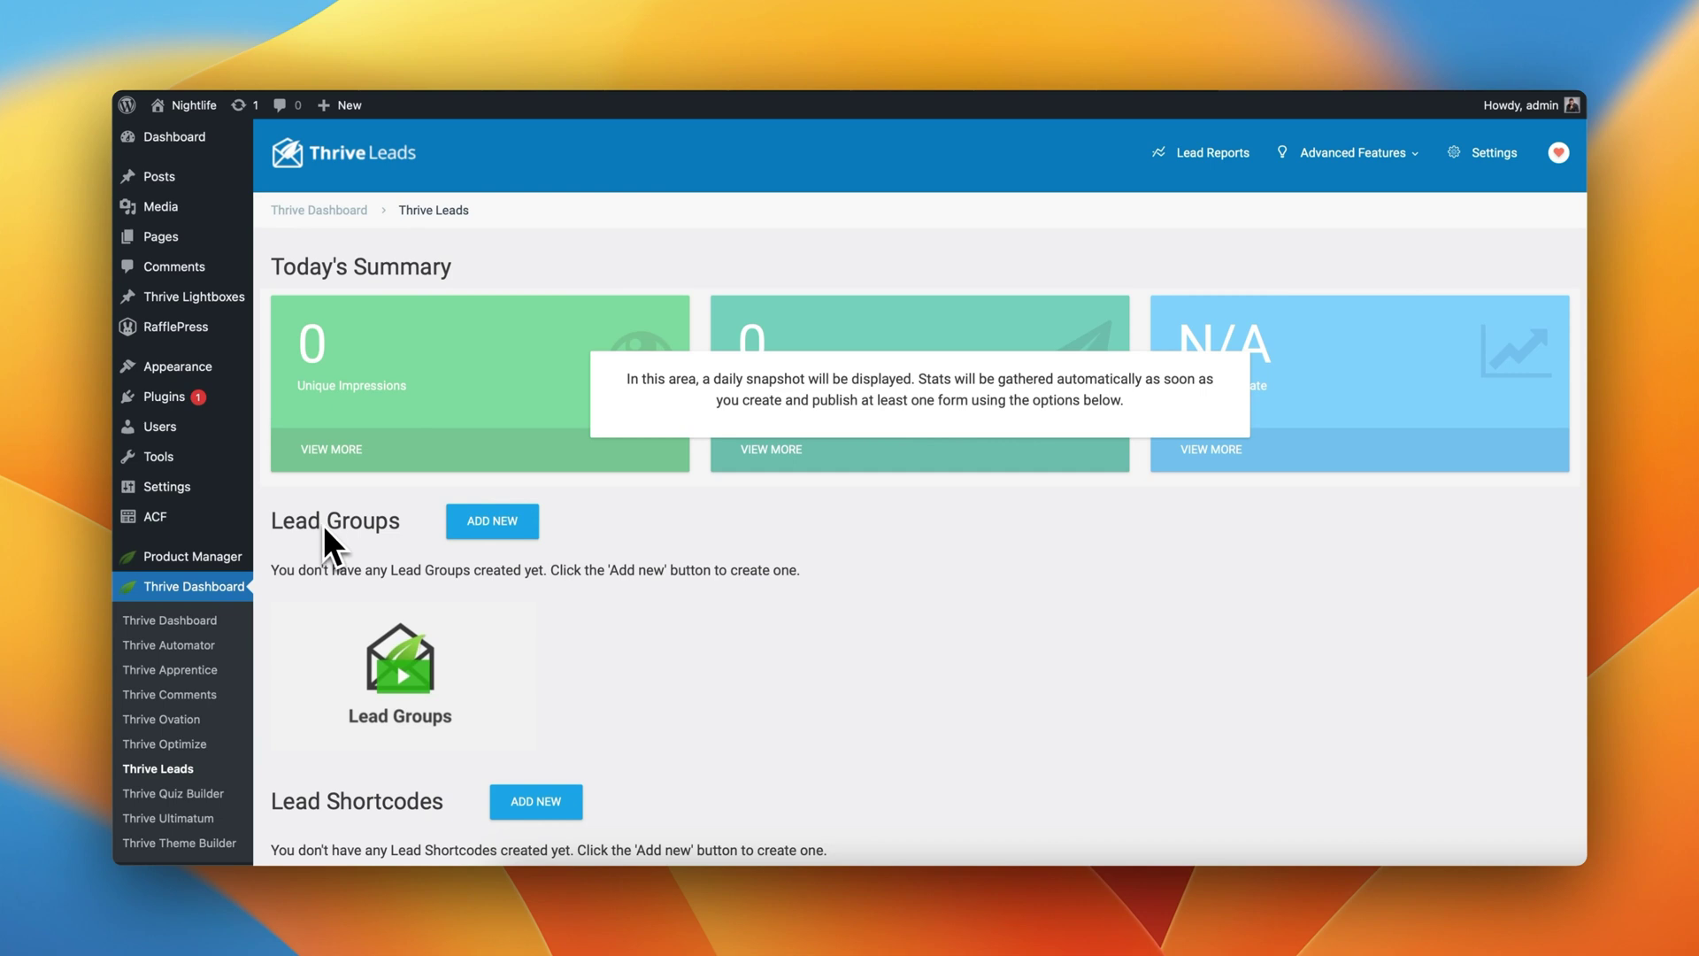
Step: Create a lead group named 'Newsletter'
left_click(492, 523)
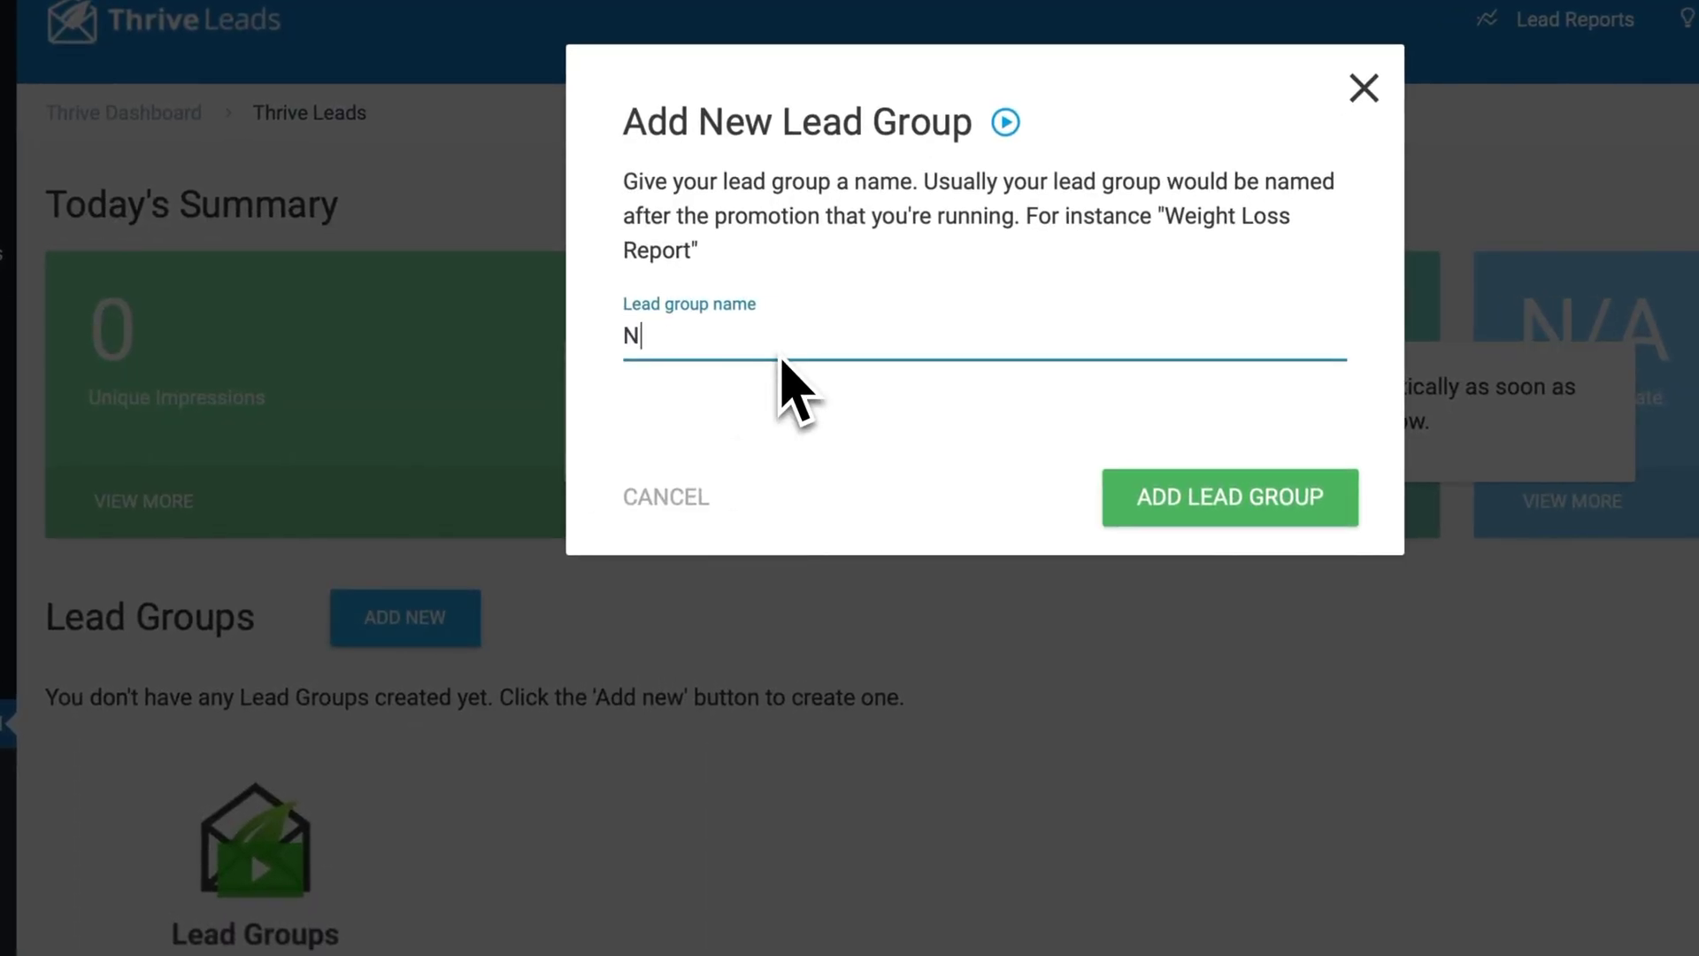
type("Newsletter")
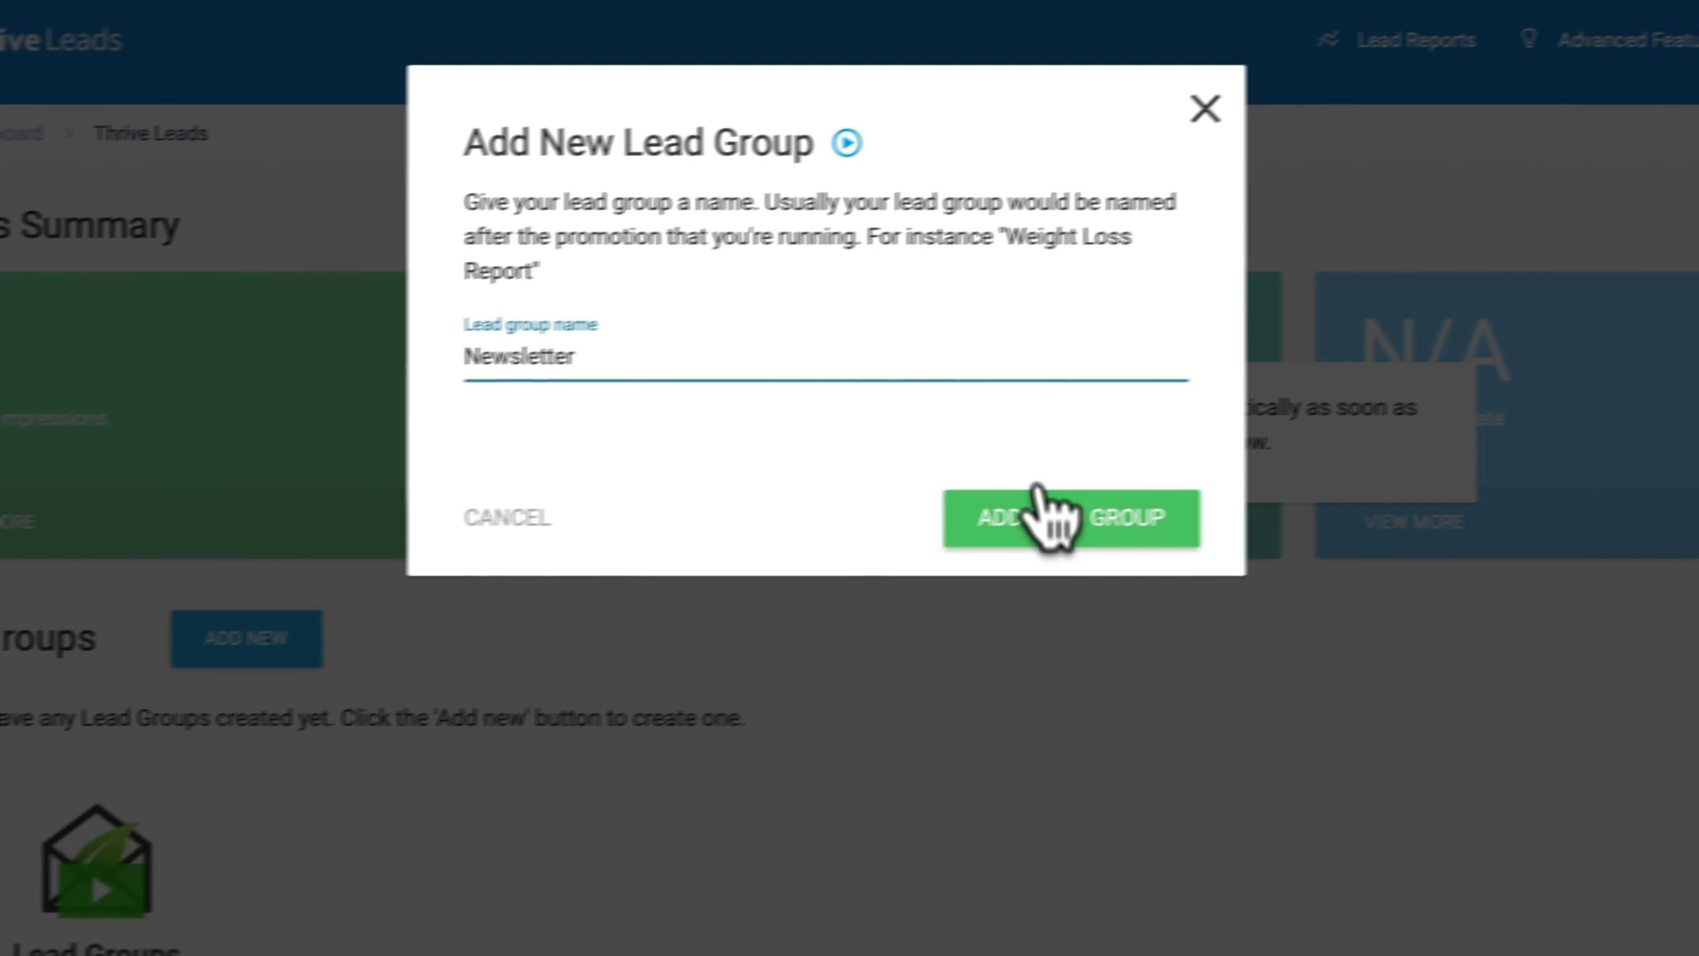
left_click(1162, 483)
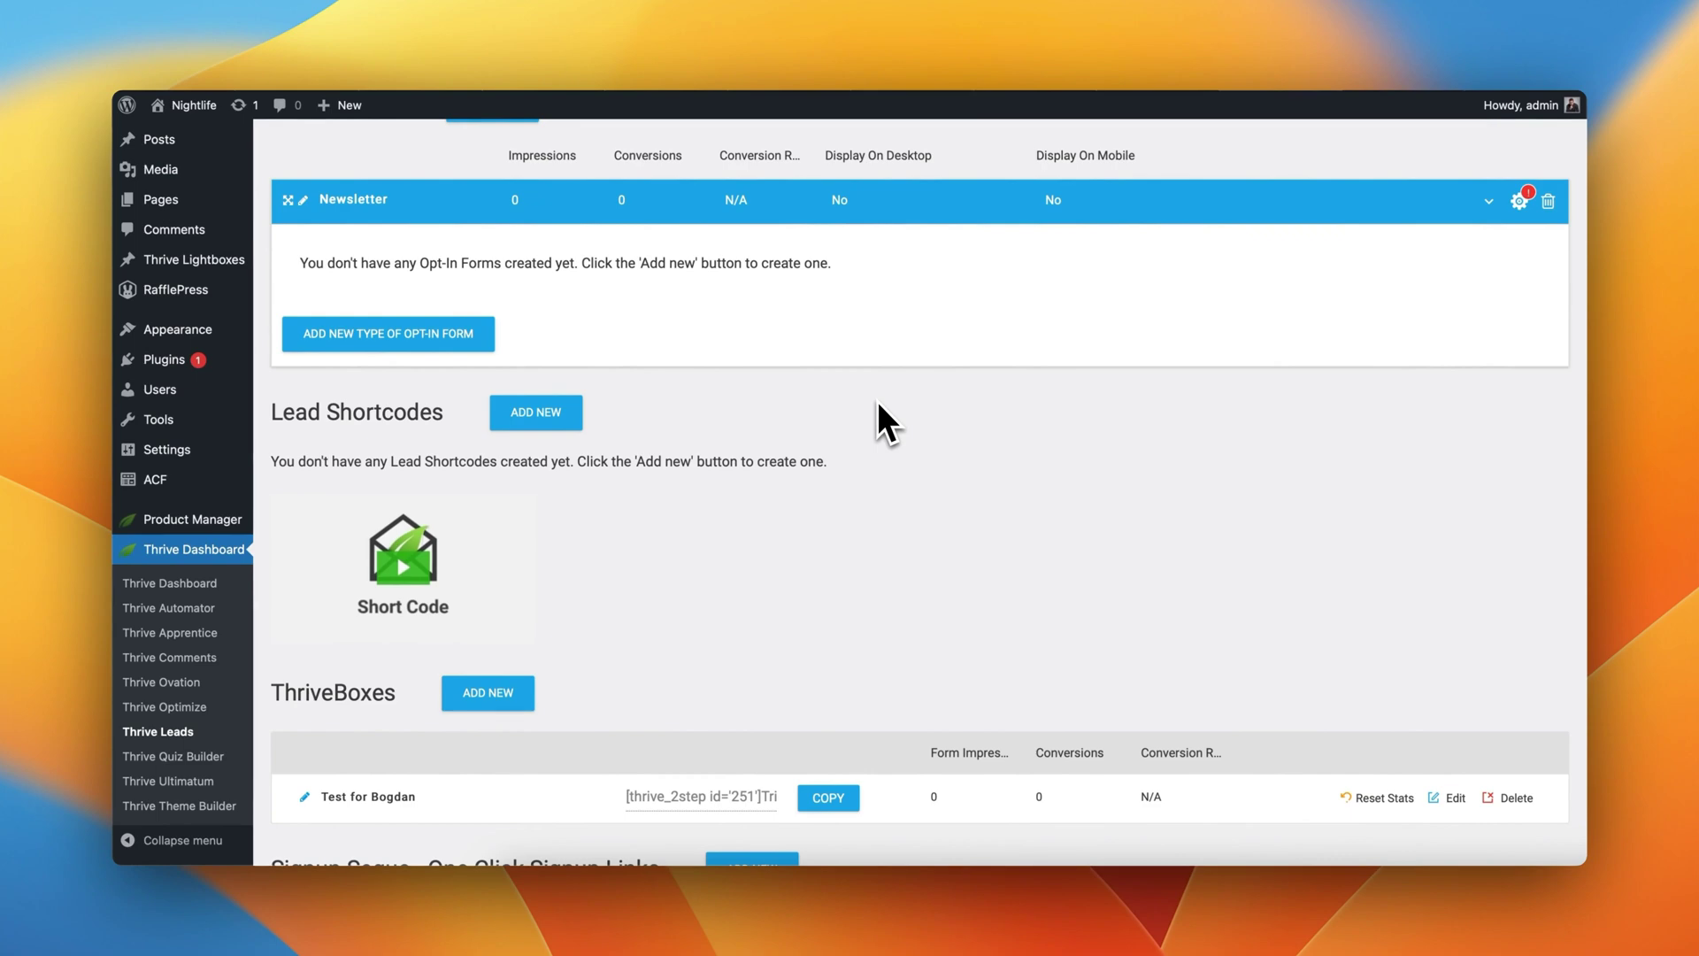
Step: Start a second lead group 'Black Friday Sale', then discard it without saving
scroll(864, 384, "up", 5)
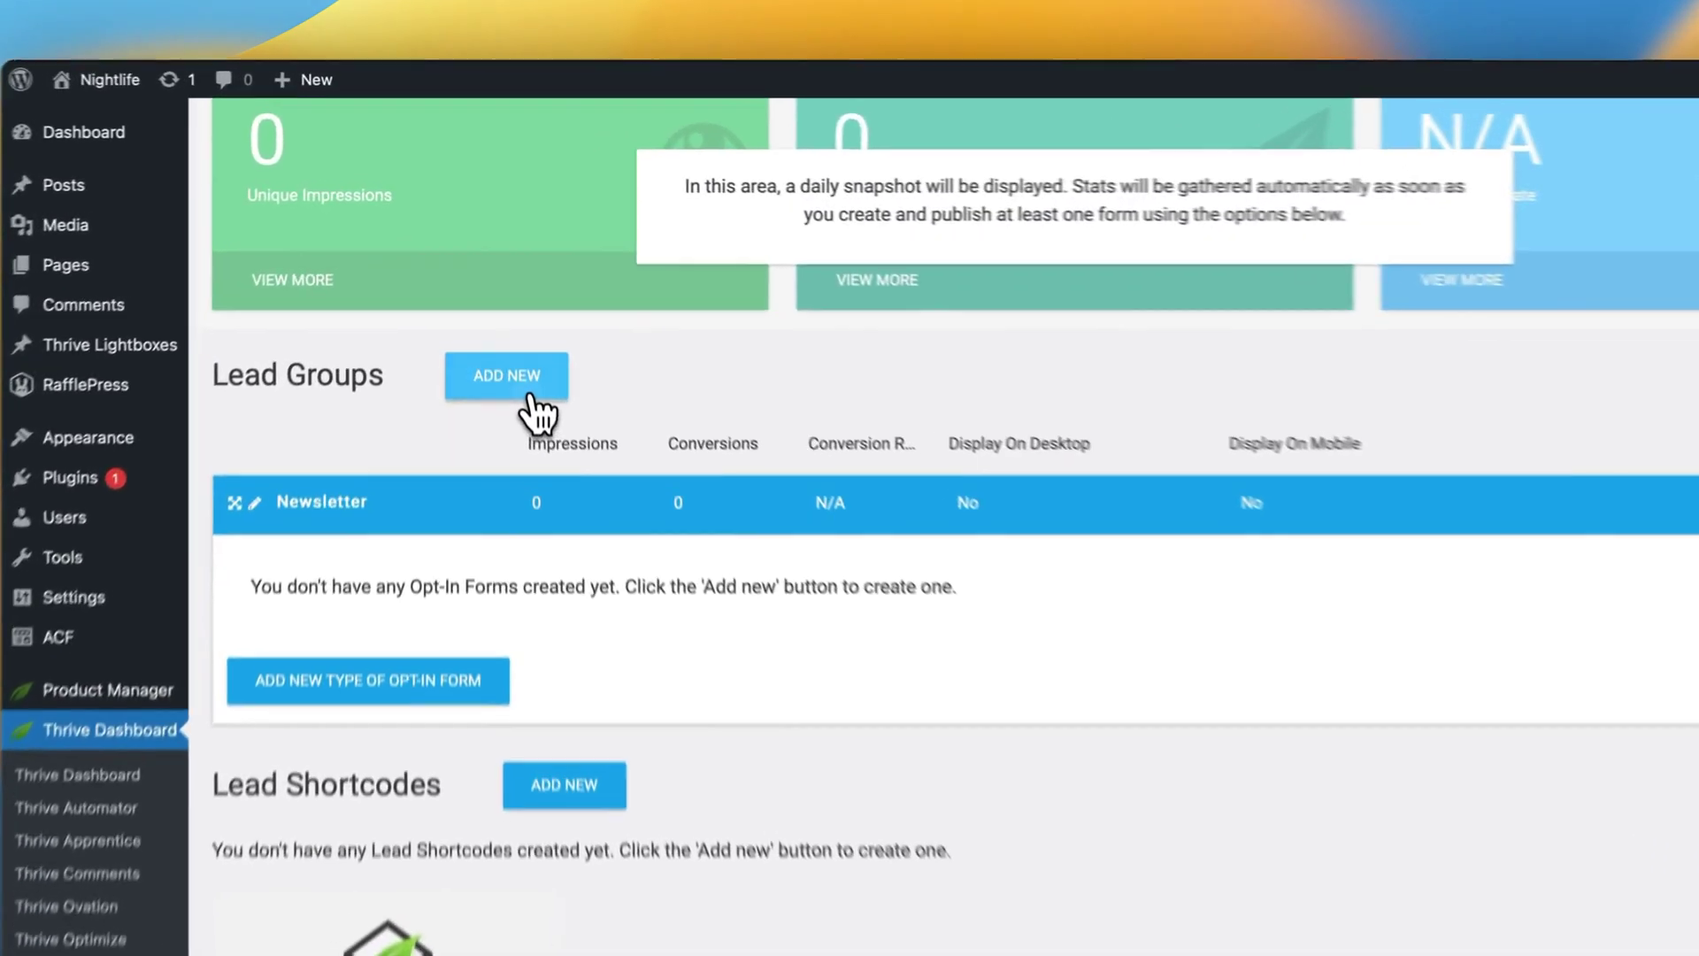
left_click(535, 412)
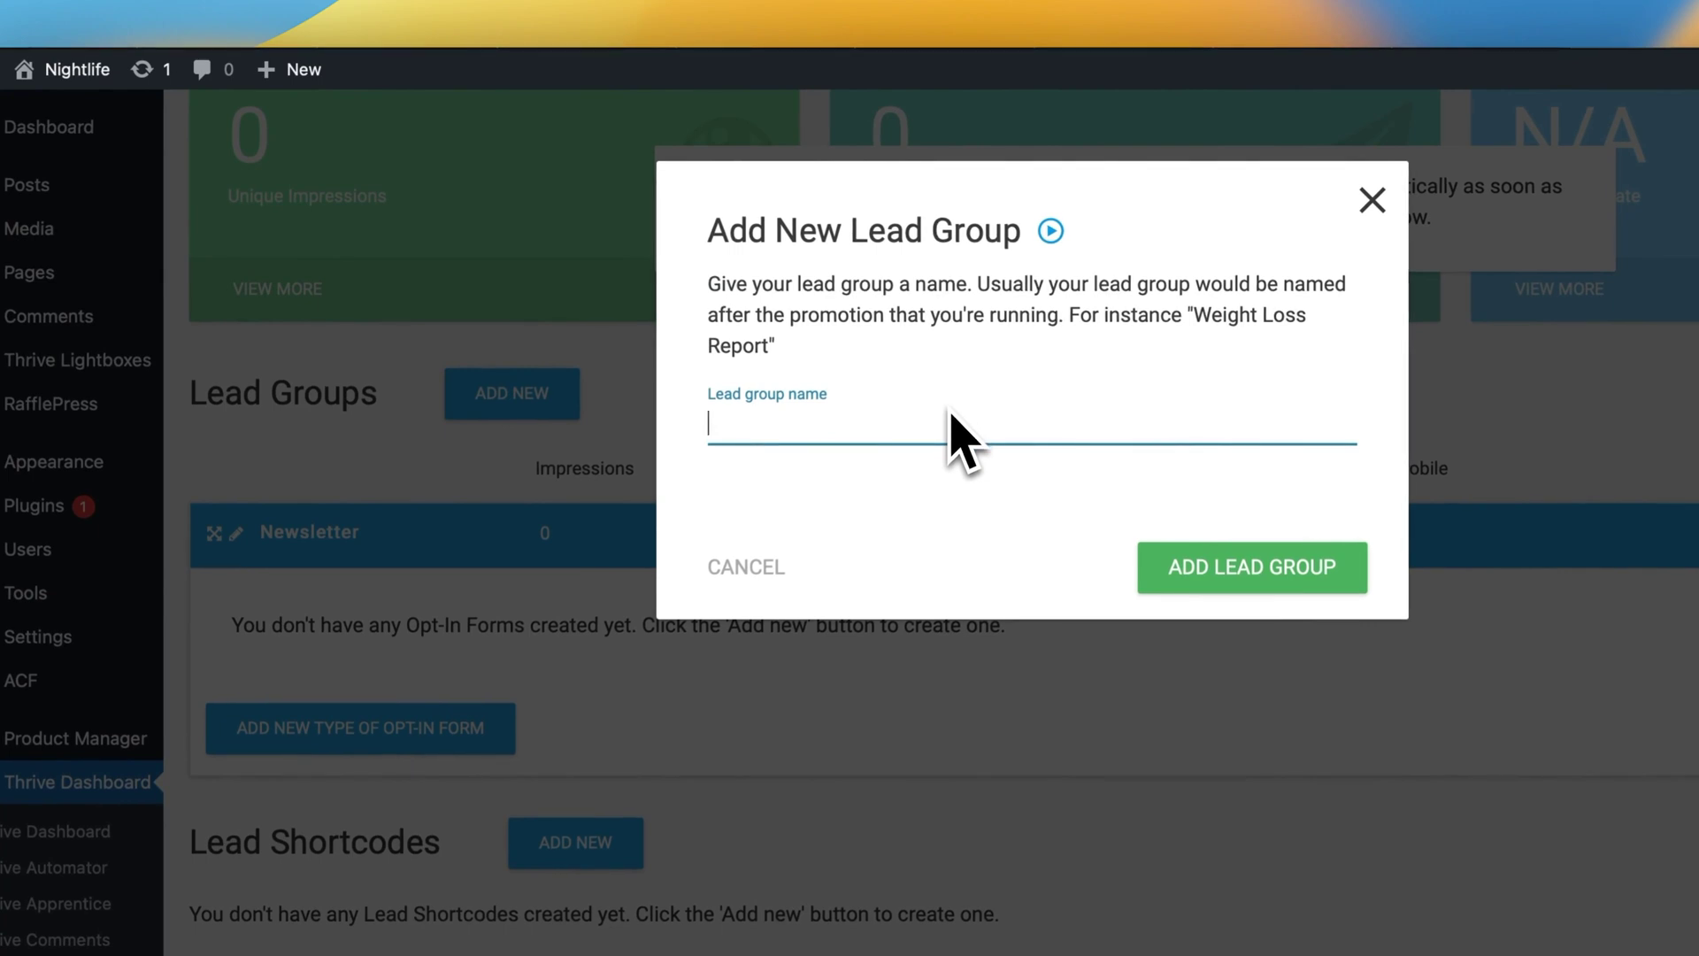
type("Black Friday Sale")
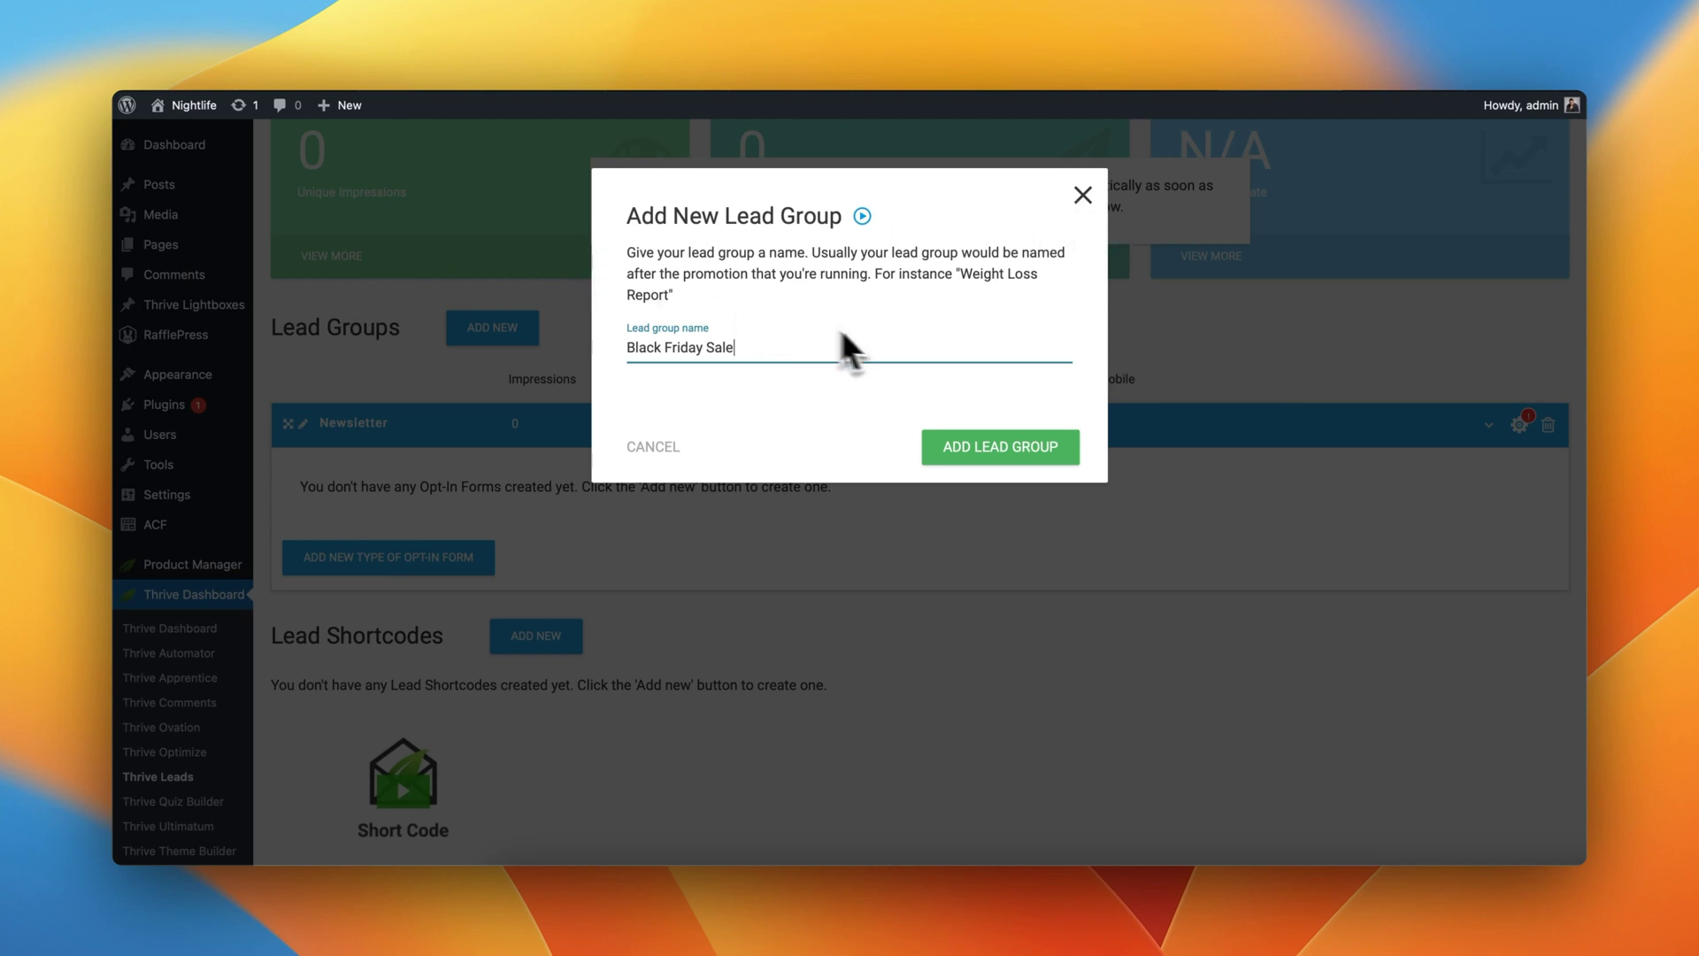
left_click(1083, 198)
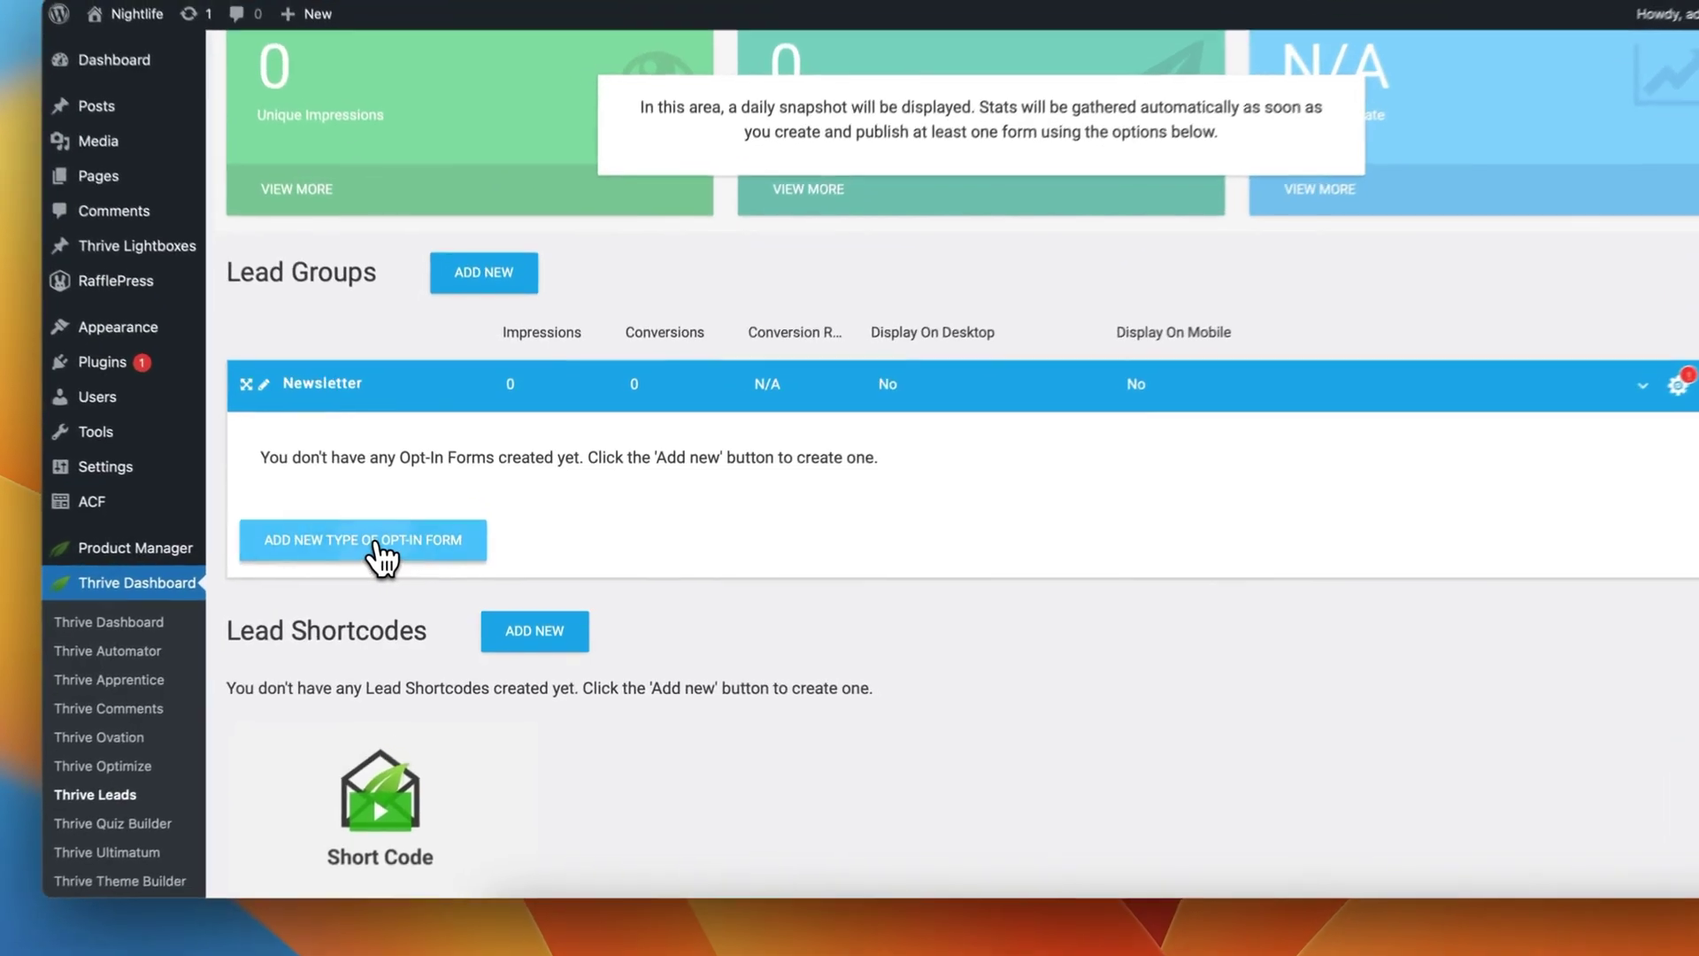
Step: Add a Screen filler lightbox opt-in form type under the Newsletter lead group
left_click(375, 544)
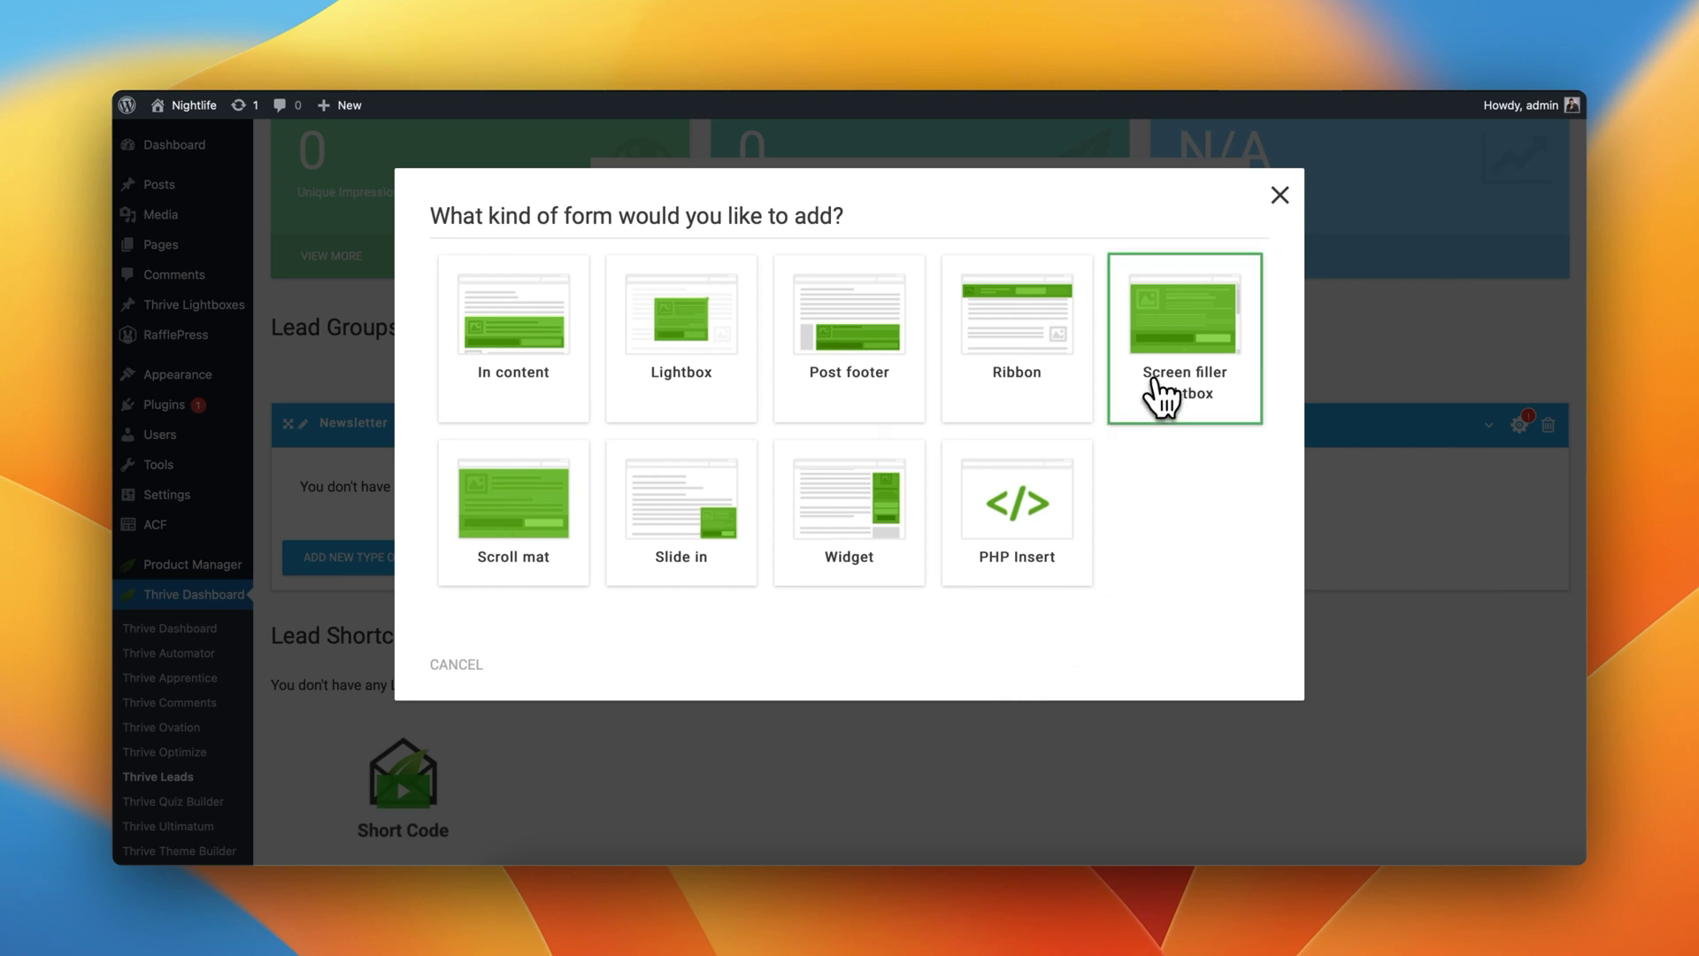
left_click(1192, 380)
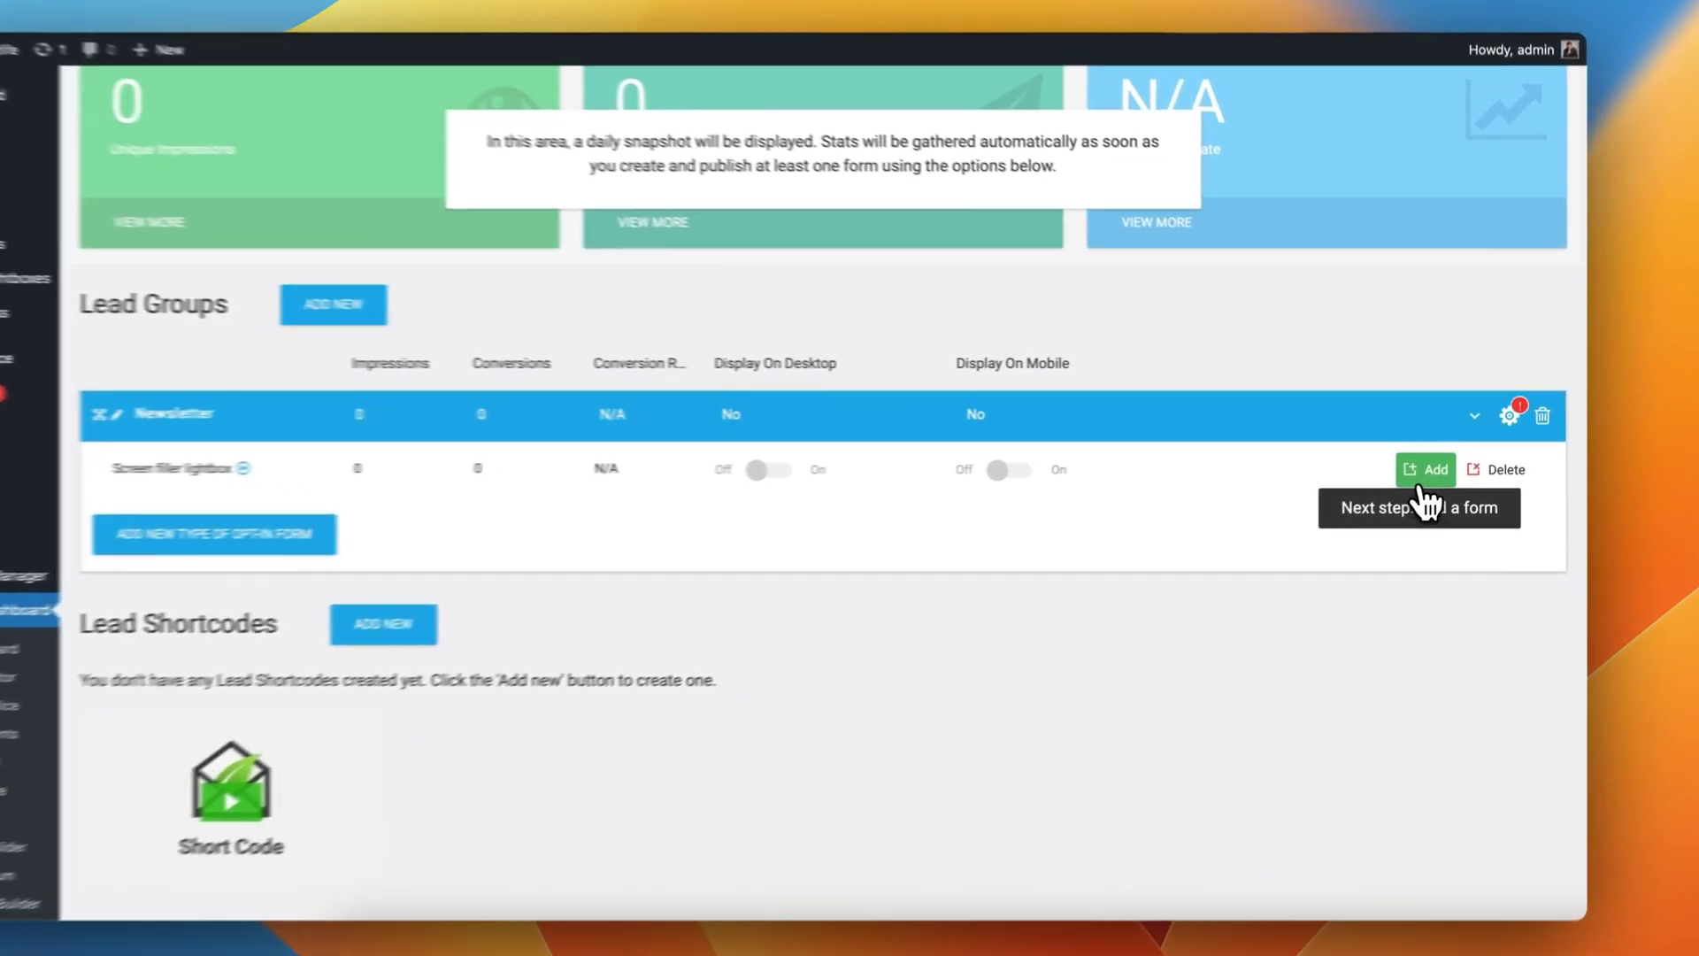
Step: Create a new form named 'Exit-intent form' in the Newsletter Screen filler lightbox
left_click(1444, 473)
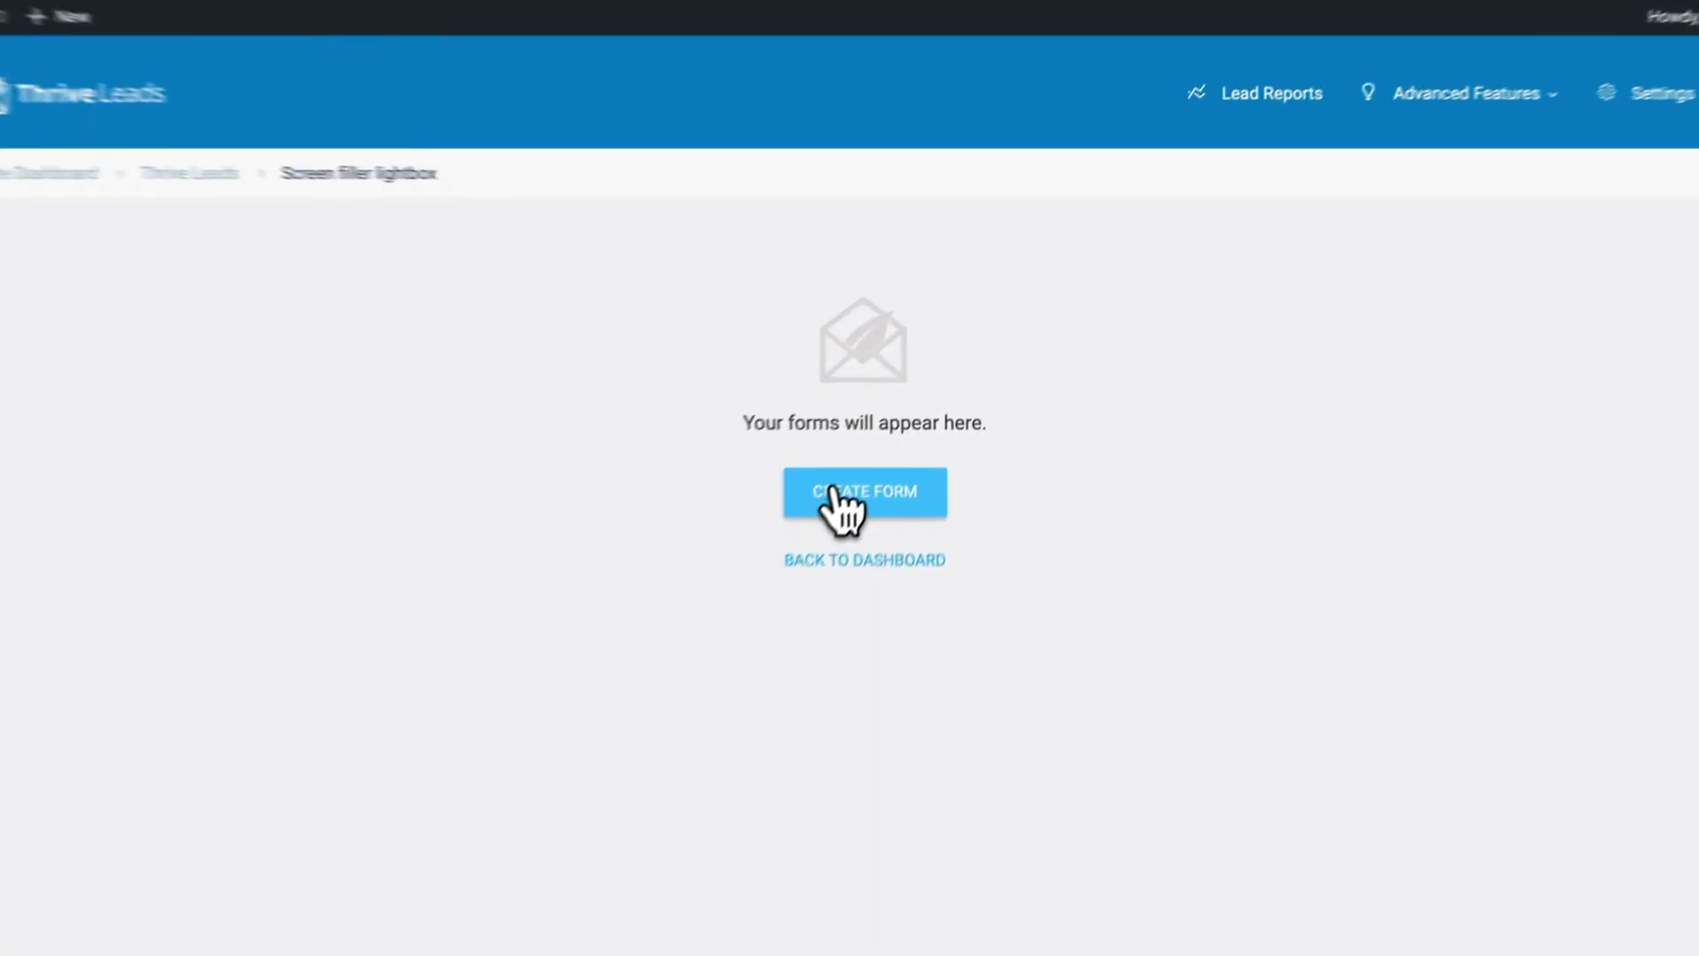
left_click(905, 449)
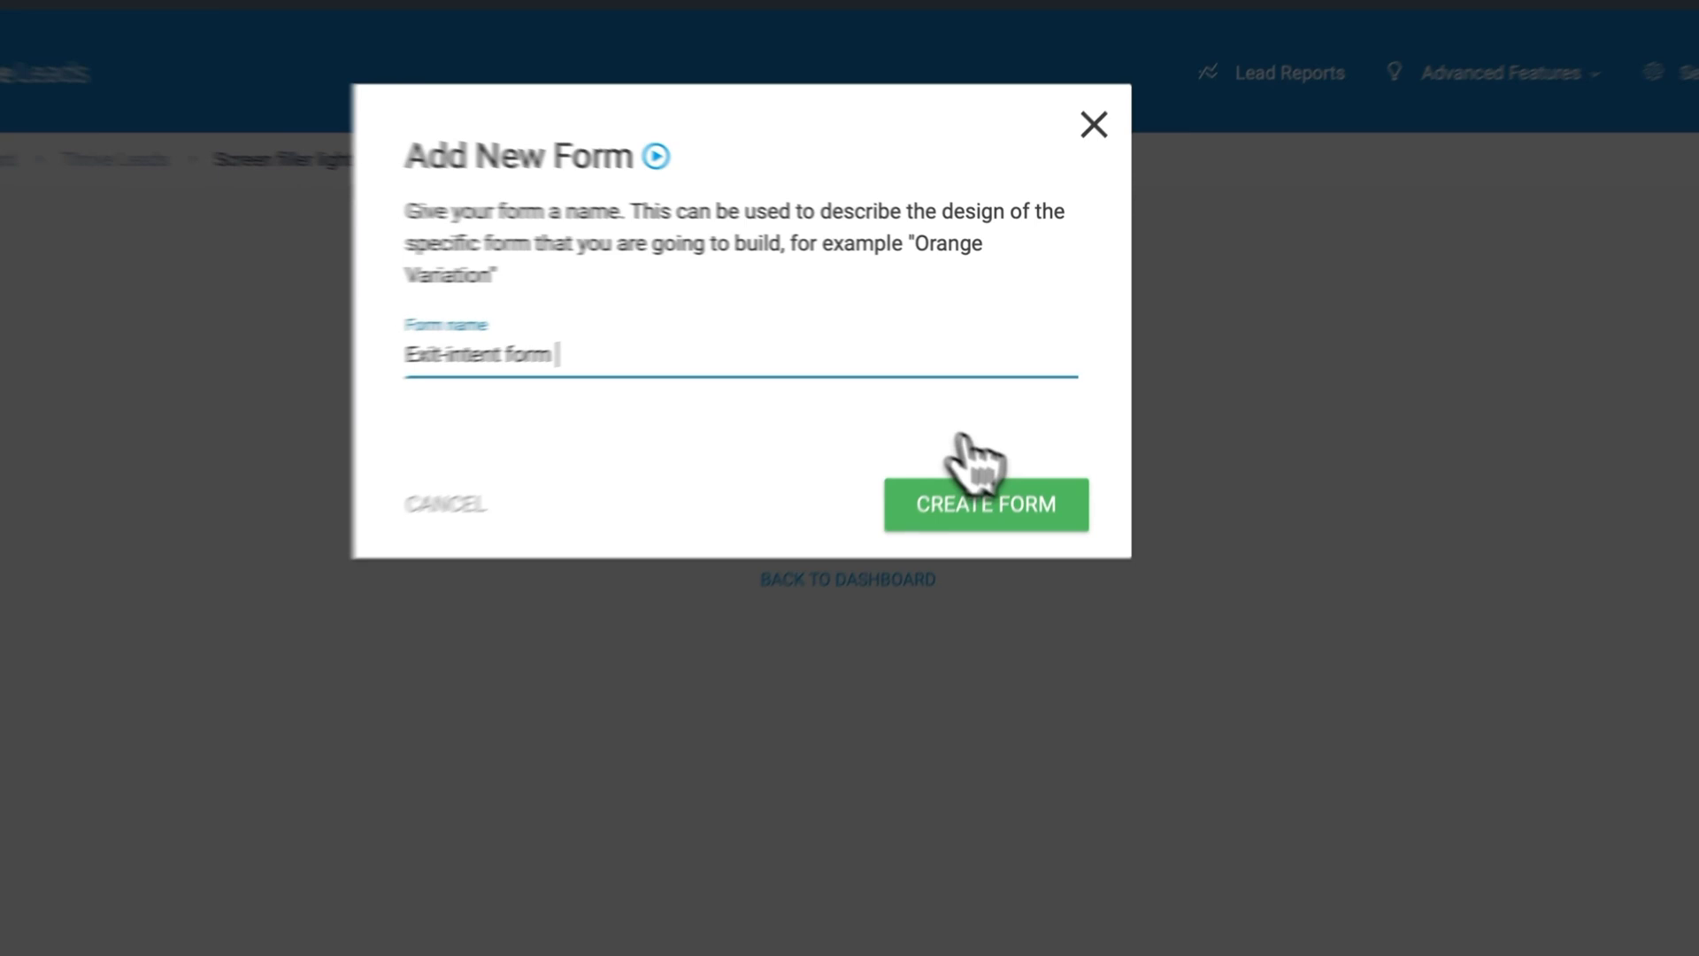
left_click(973, 516)
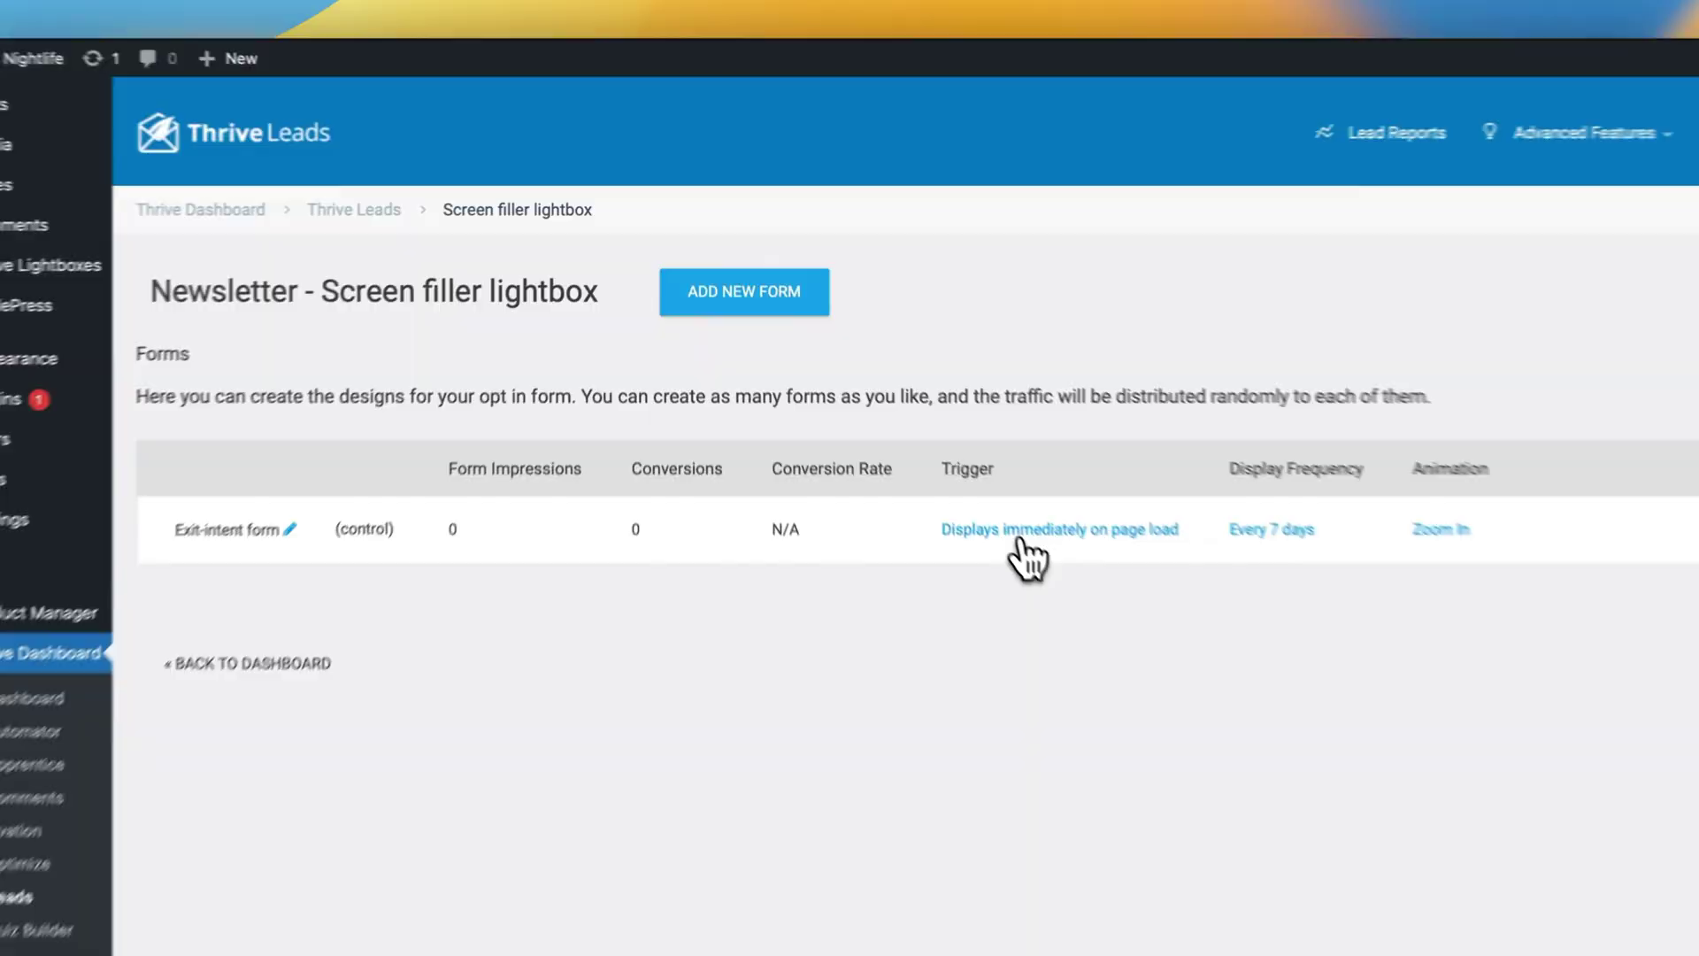
Step: Set the Exit-intent form's trigger to display on exit intent
left_click(930, 462)
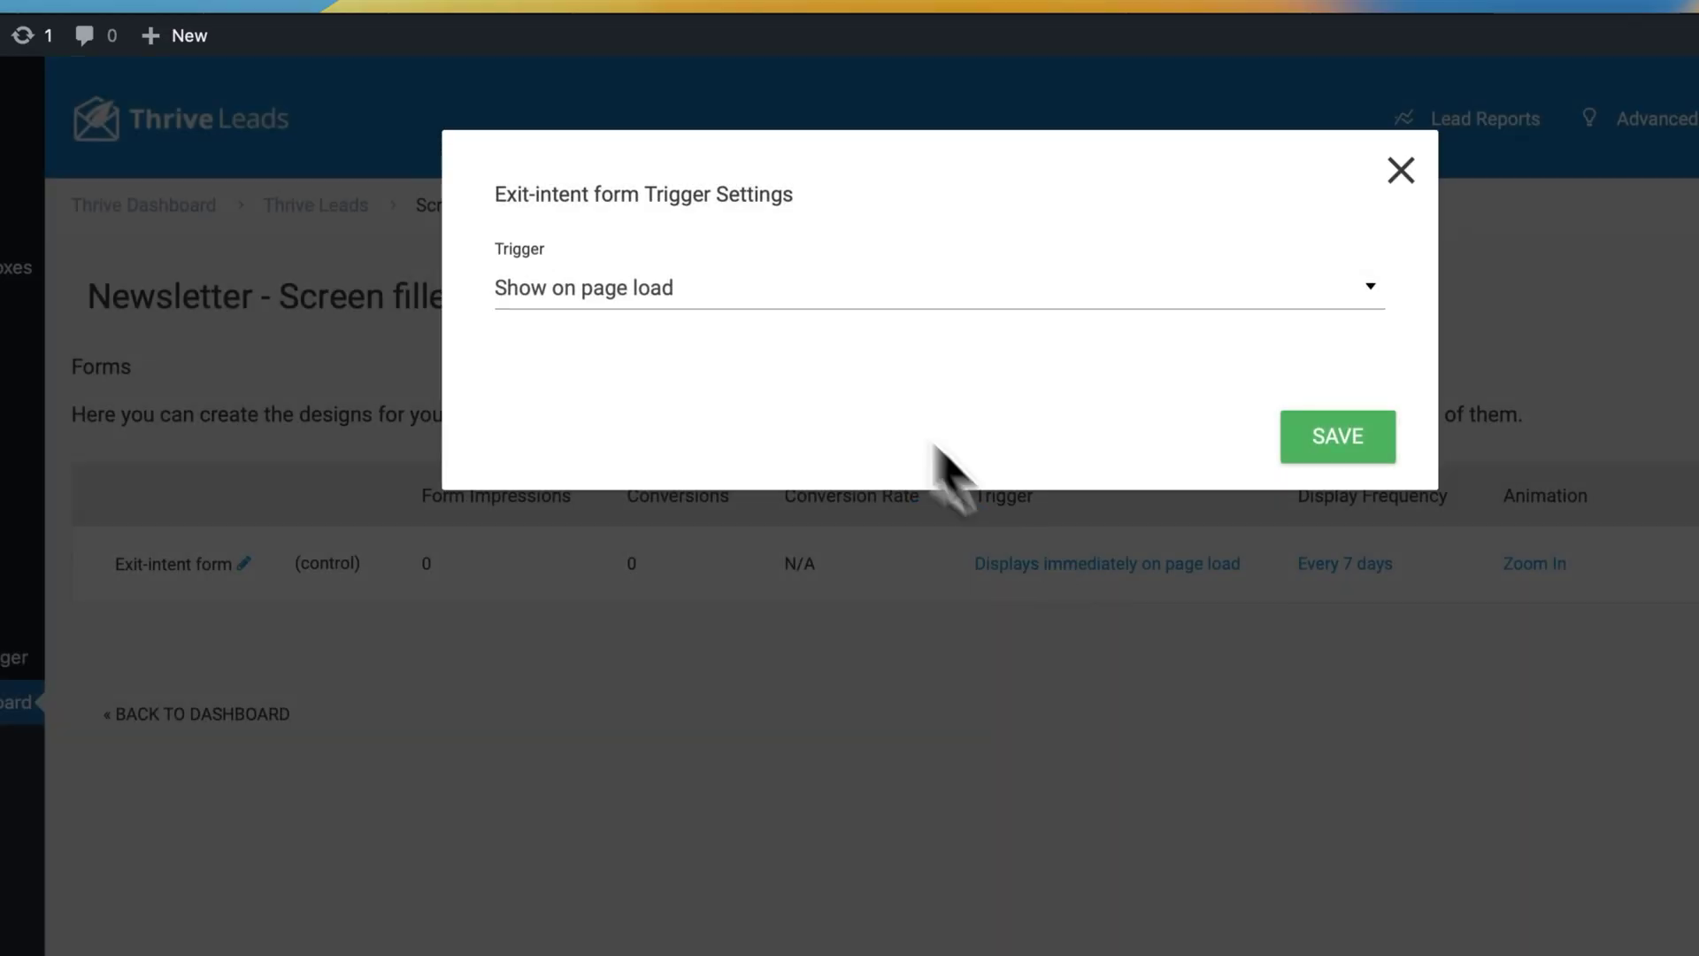
left_click(699, 291)
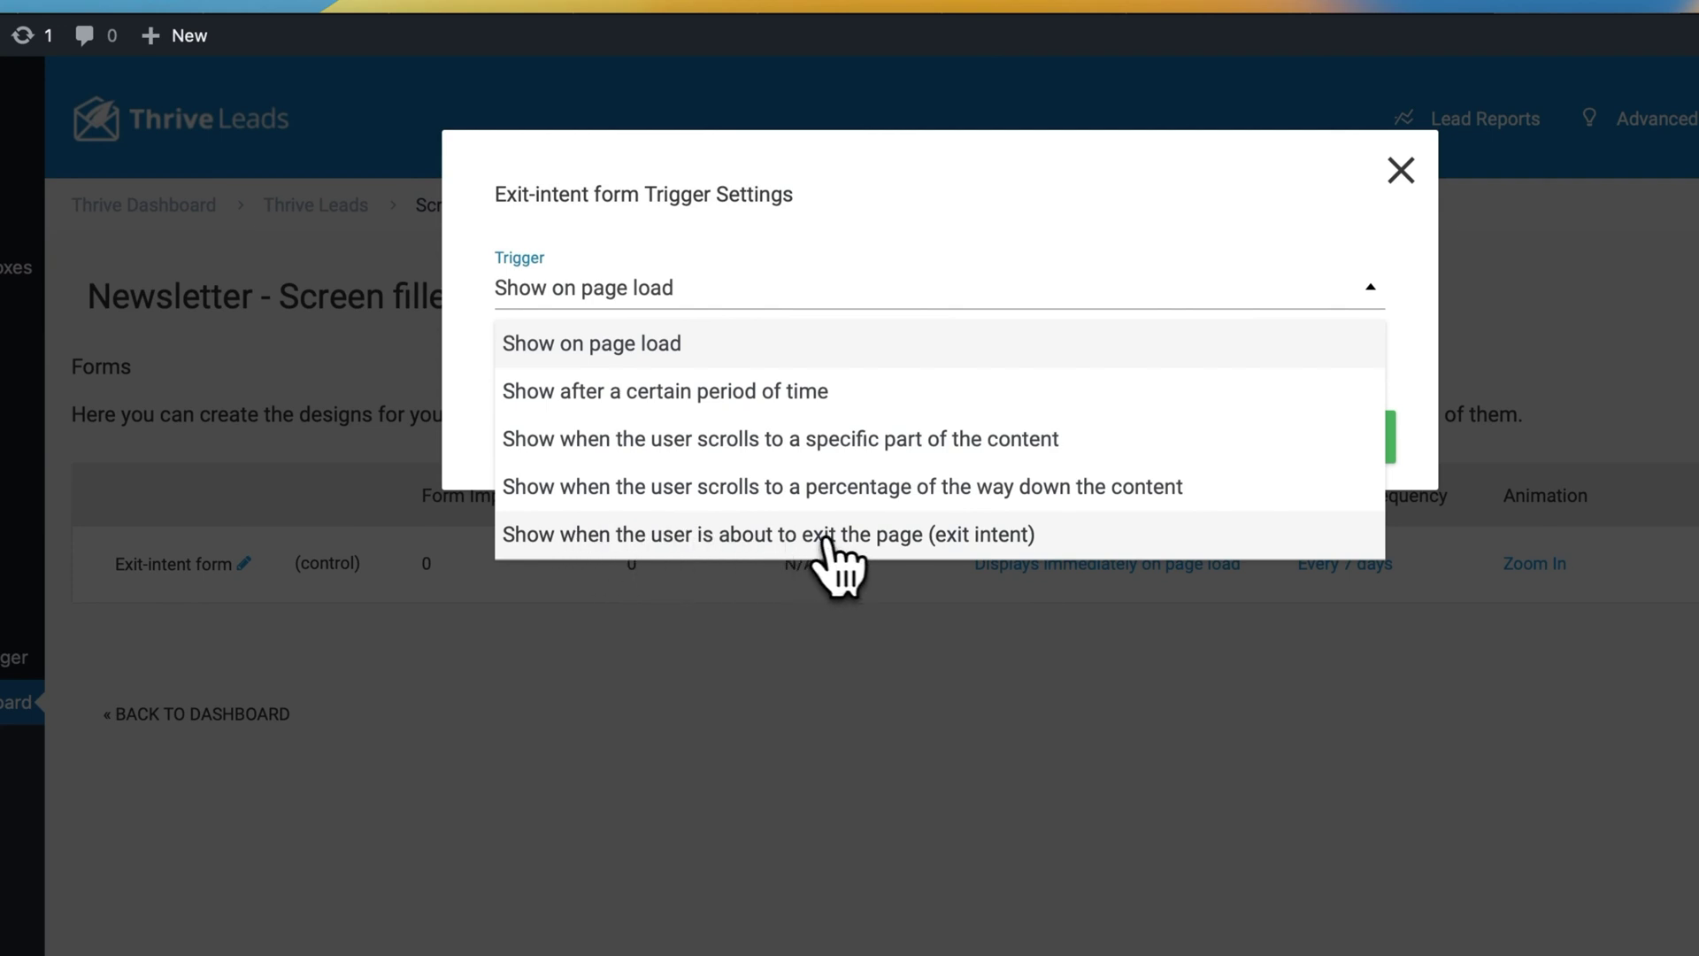
left_click(955, 535)
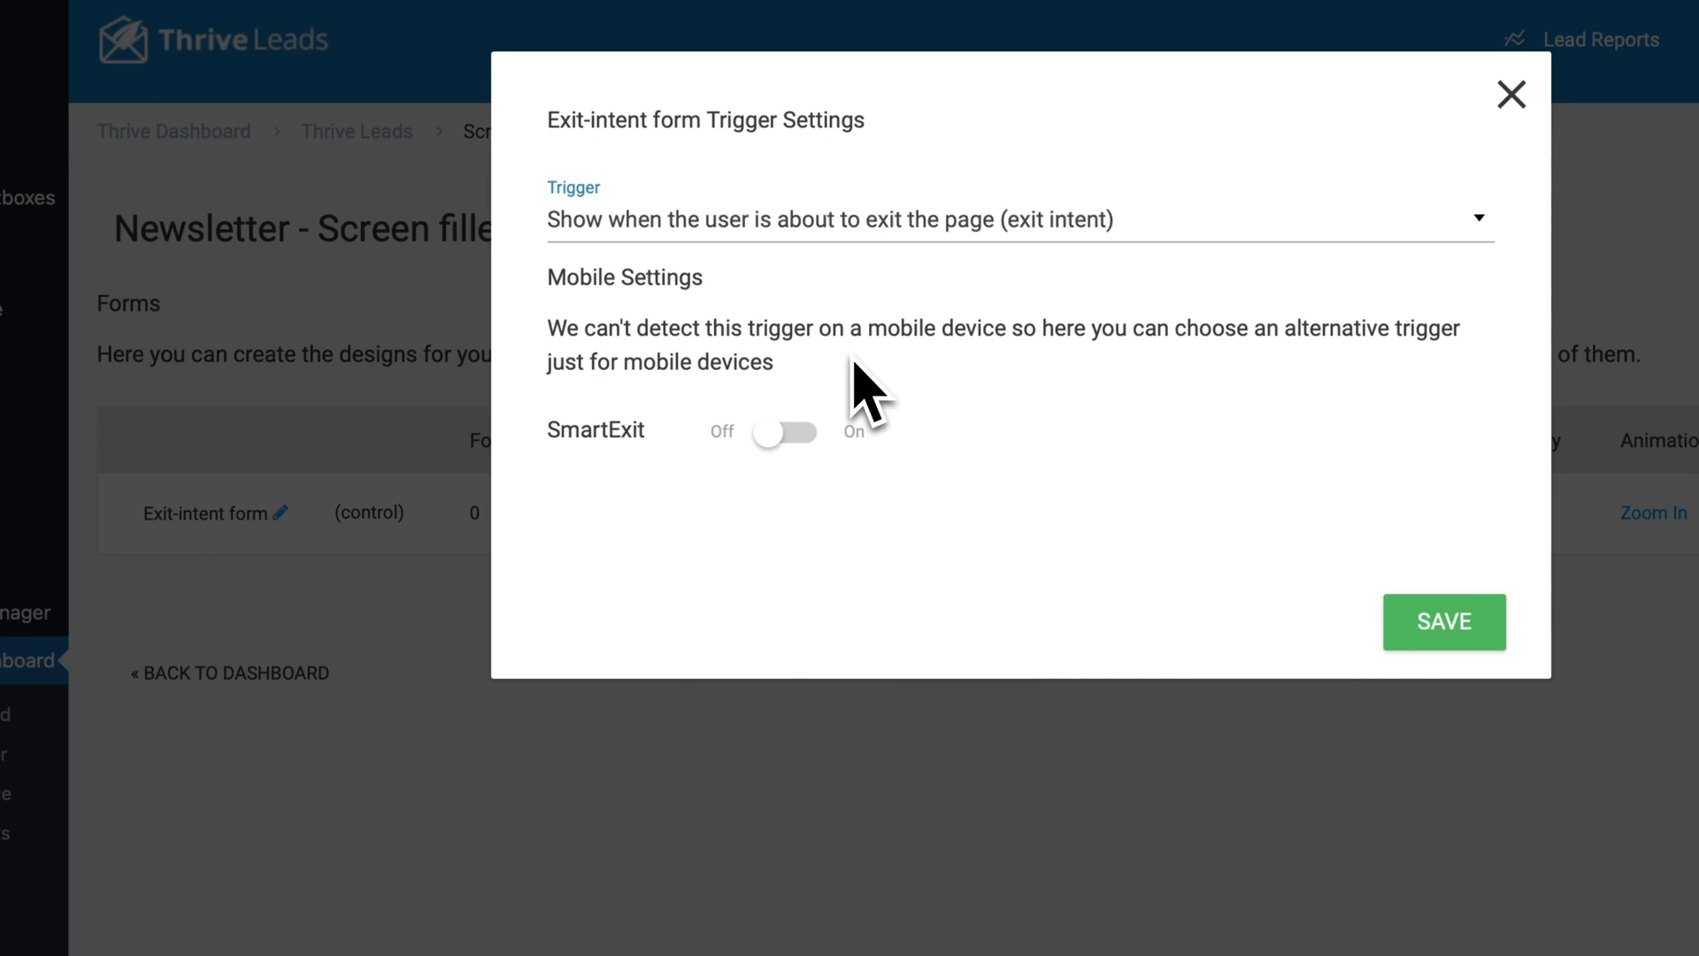
Step: Set the seconds value to 10, leave SmartExit off, and save the trigger settings
left_click(802, 433)
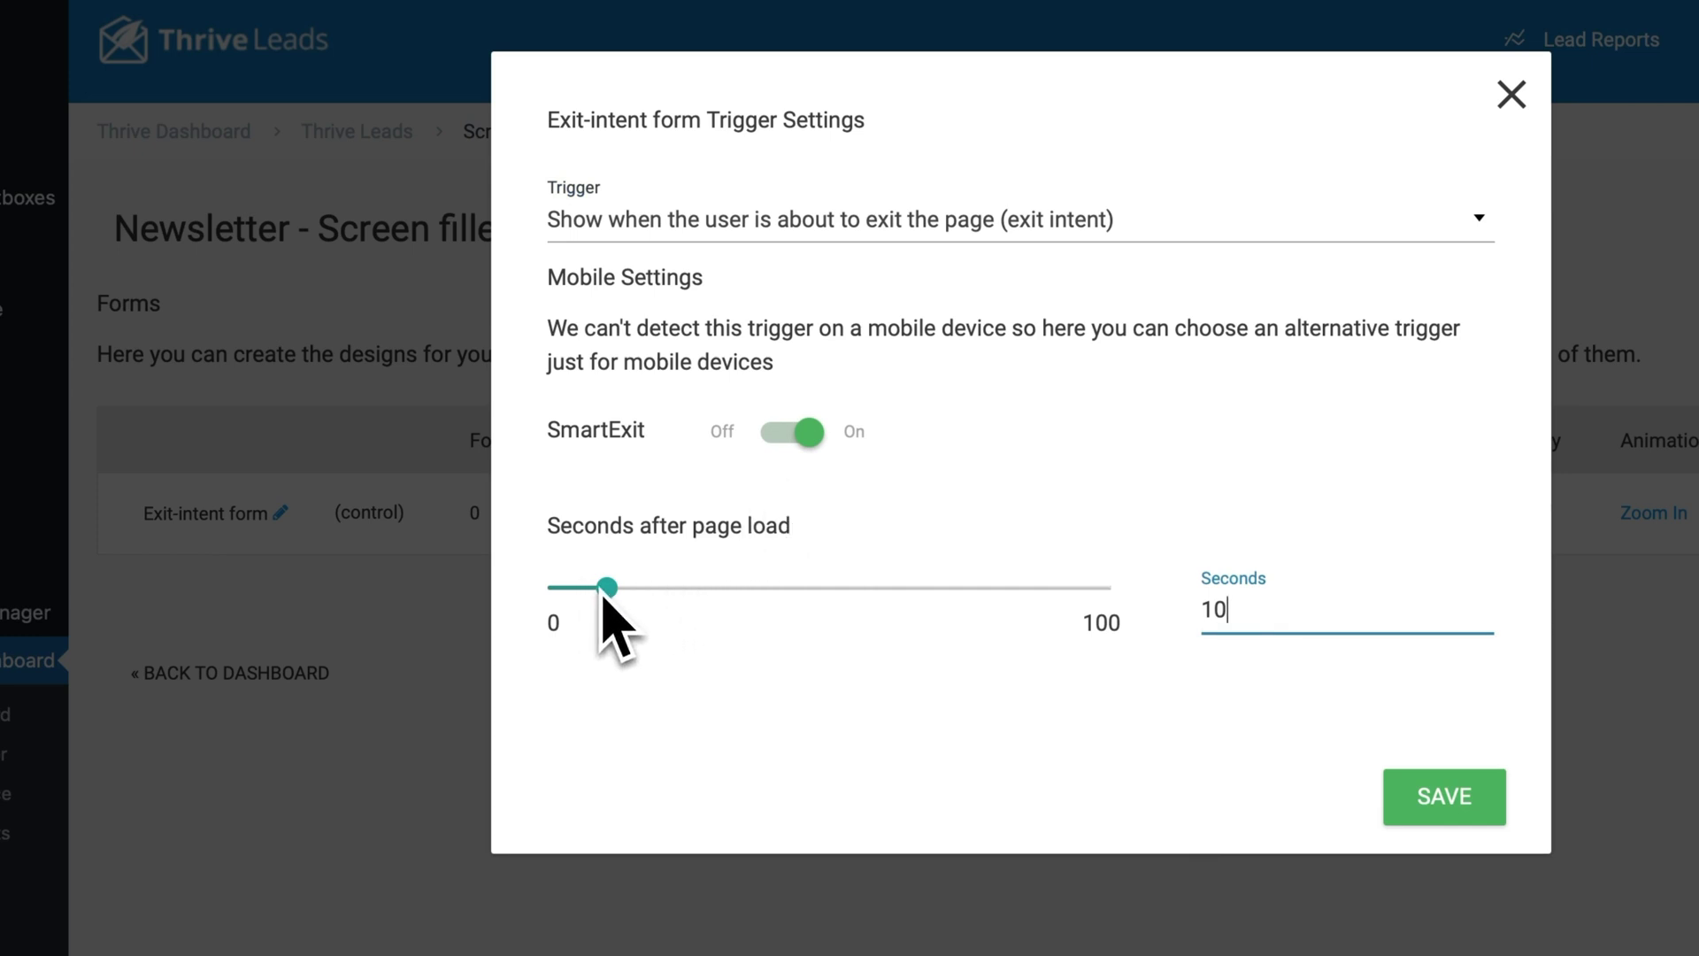
left_click(603, 589)
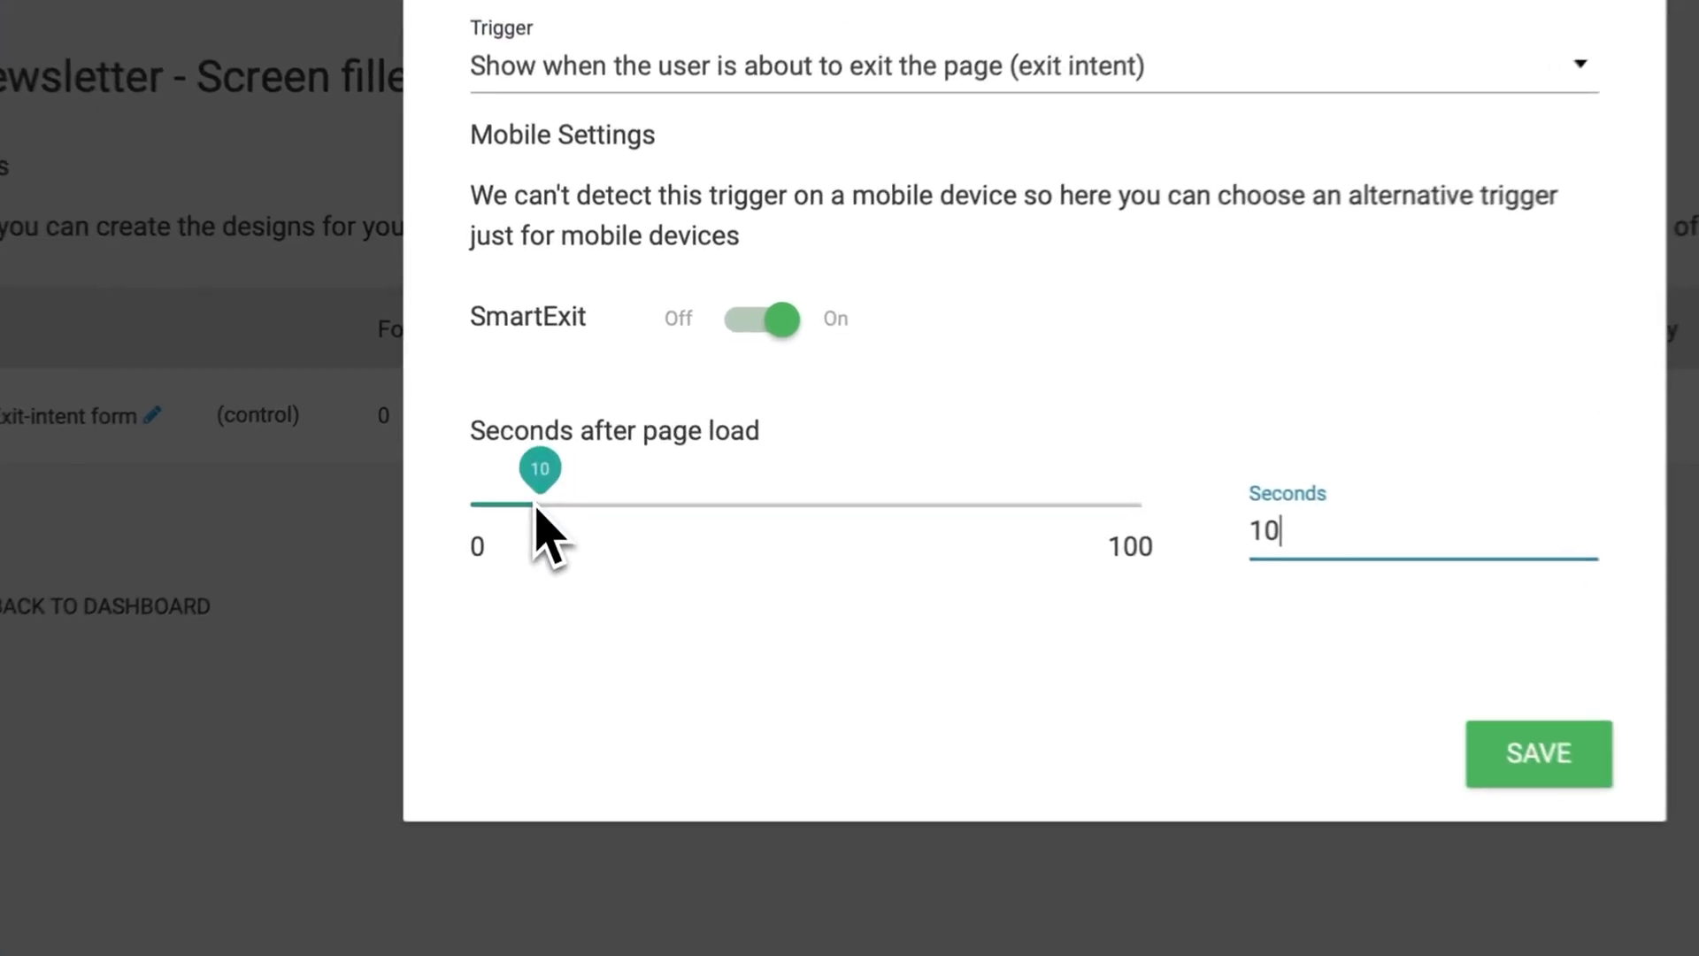
left_click_drag(536, 509, 1126, 485)
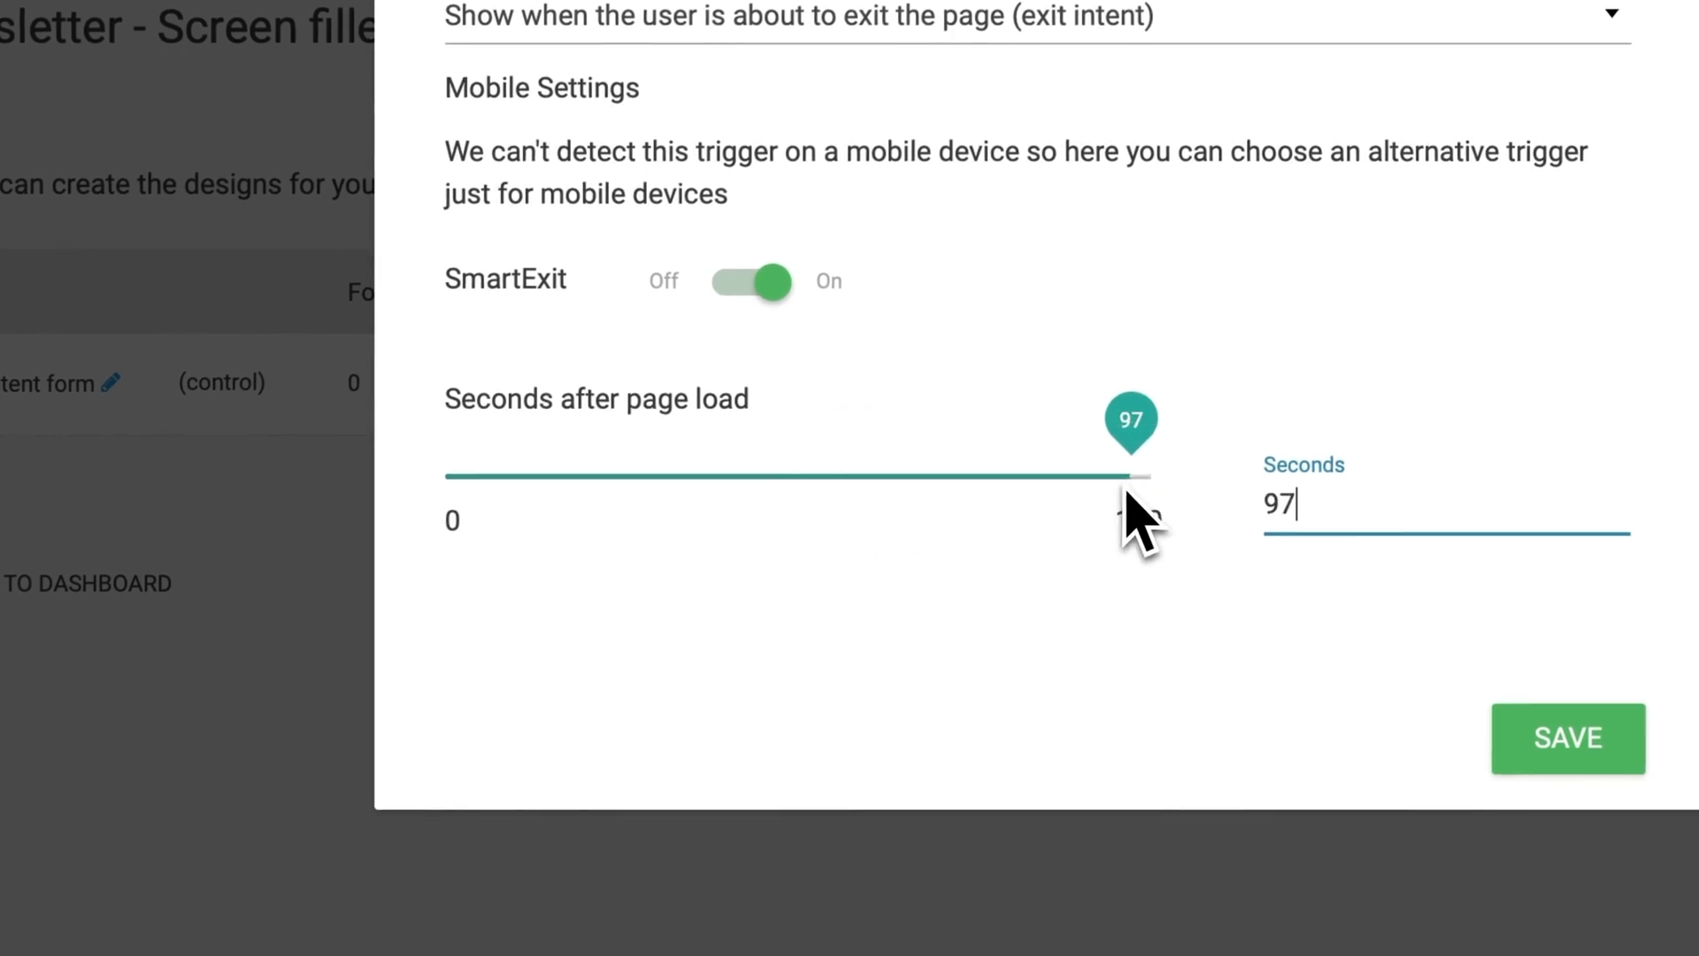
double_click(1327, 509)
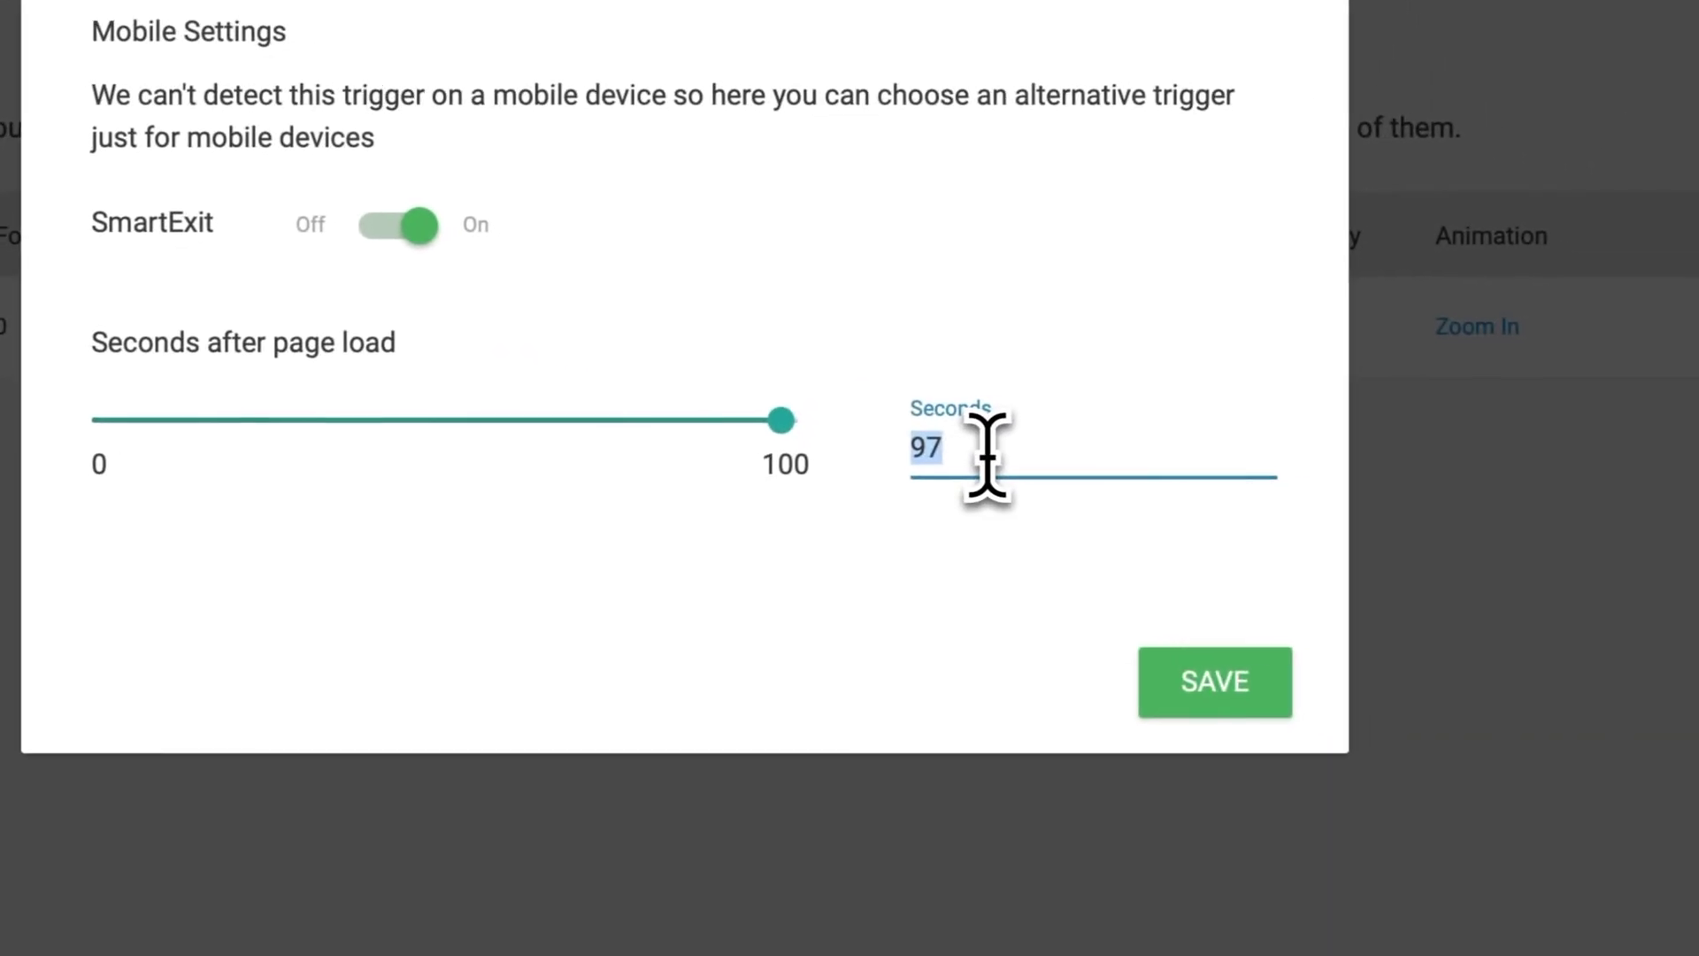
type("200")
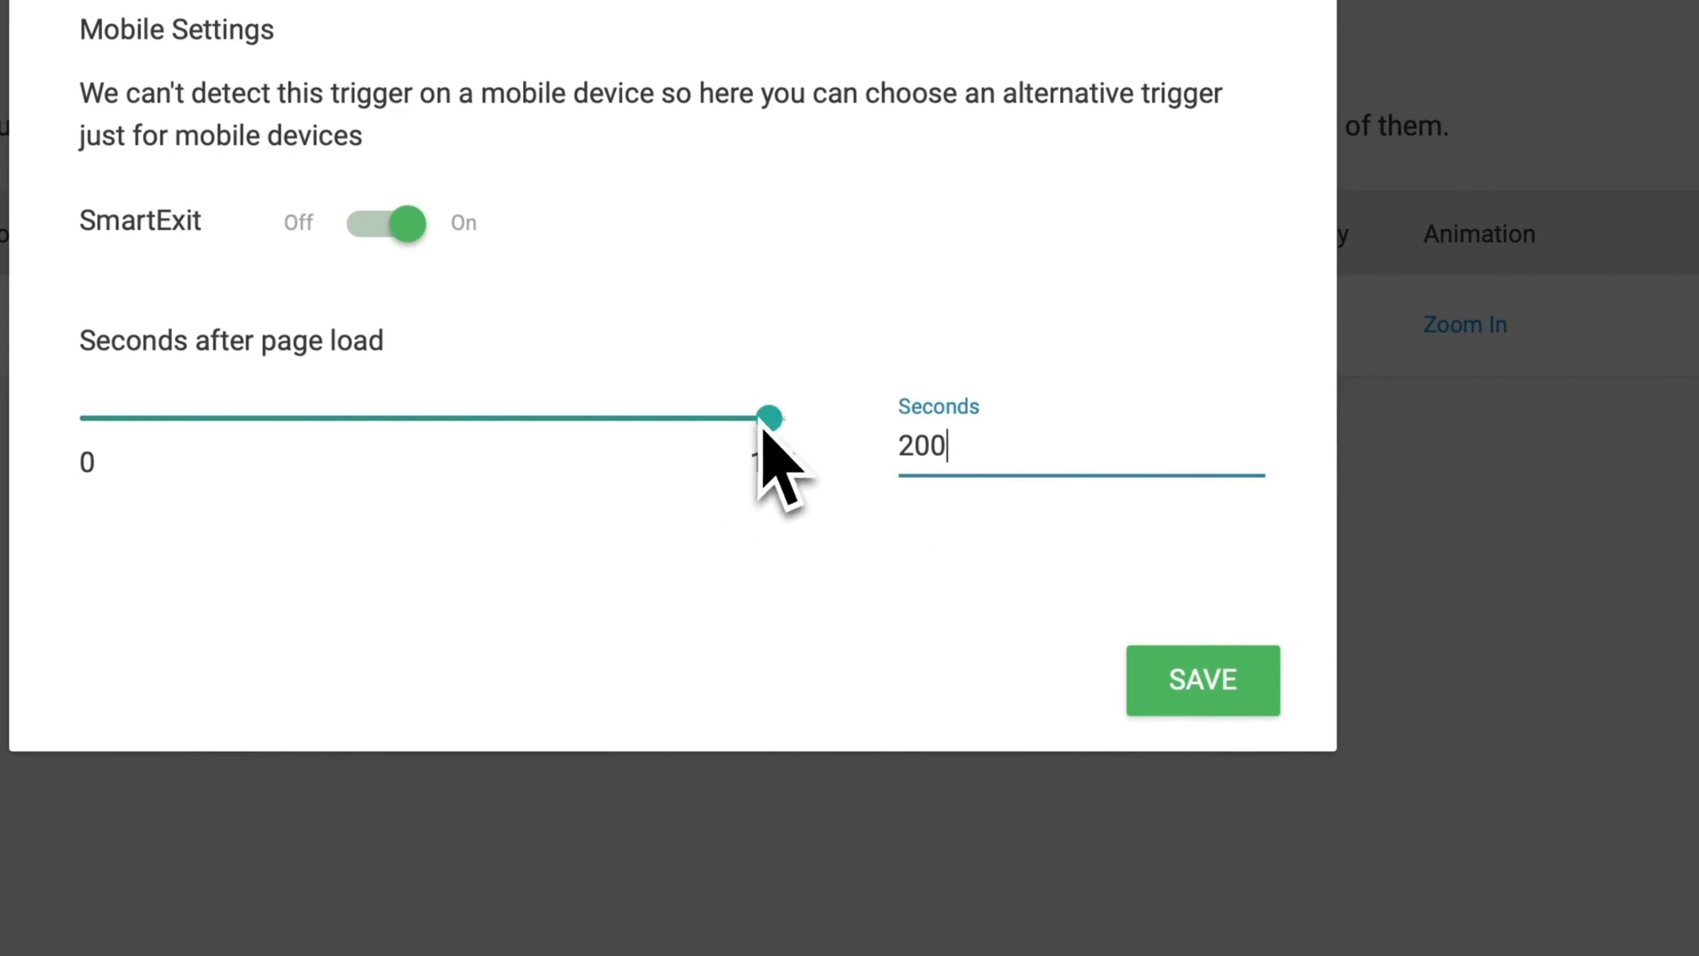
double_click(958, 447)
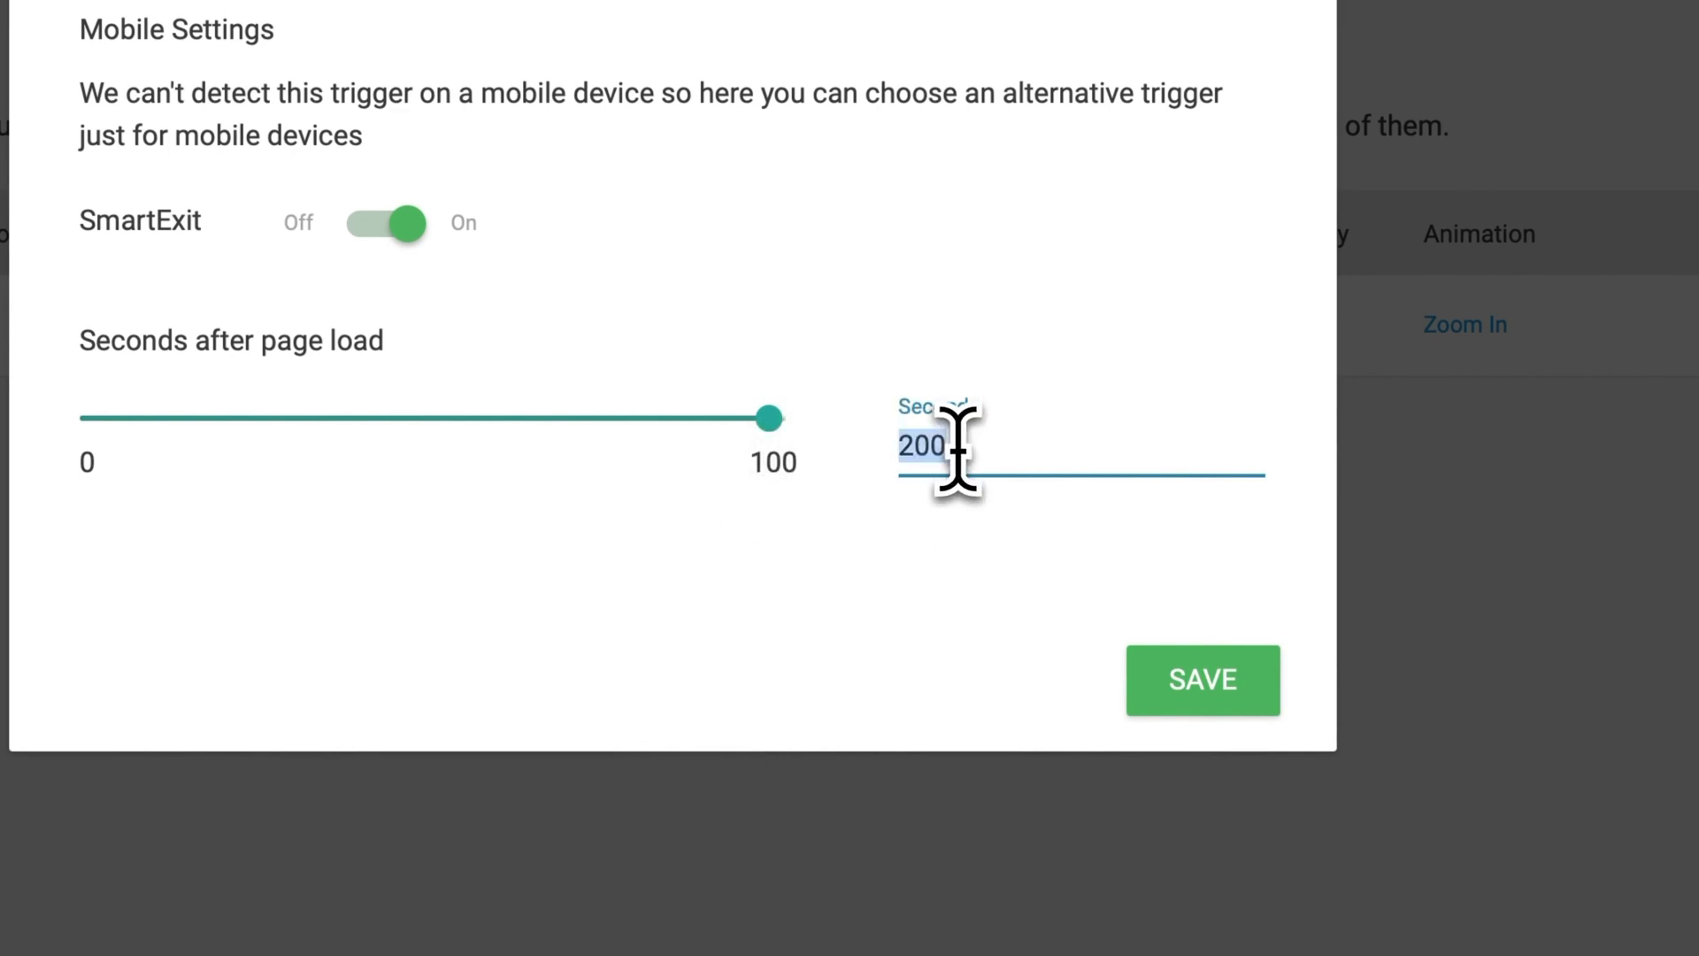
type("10")
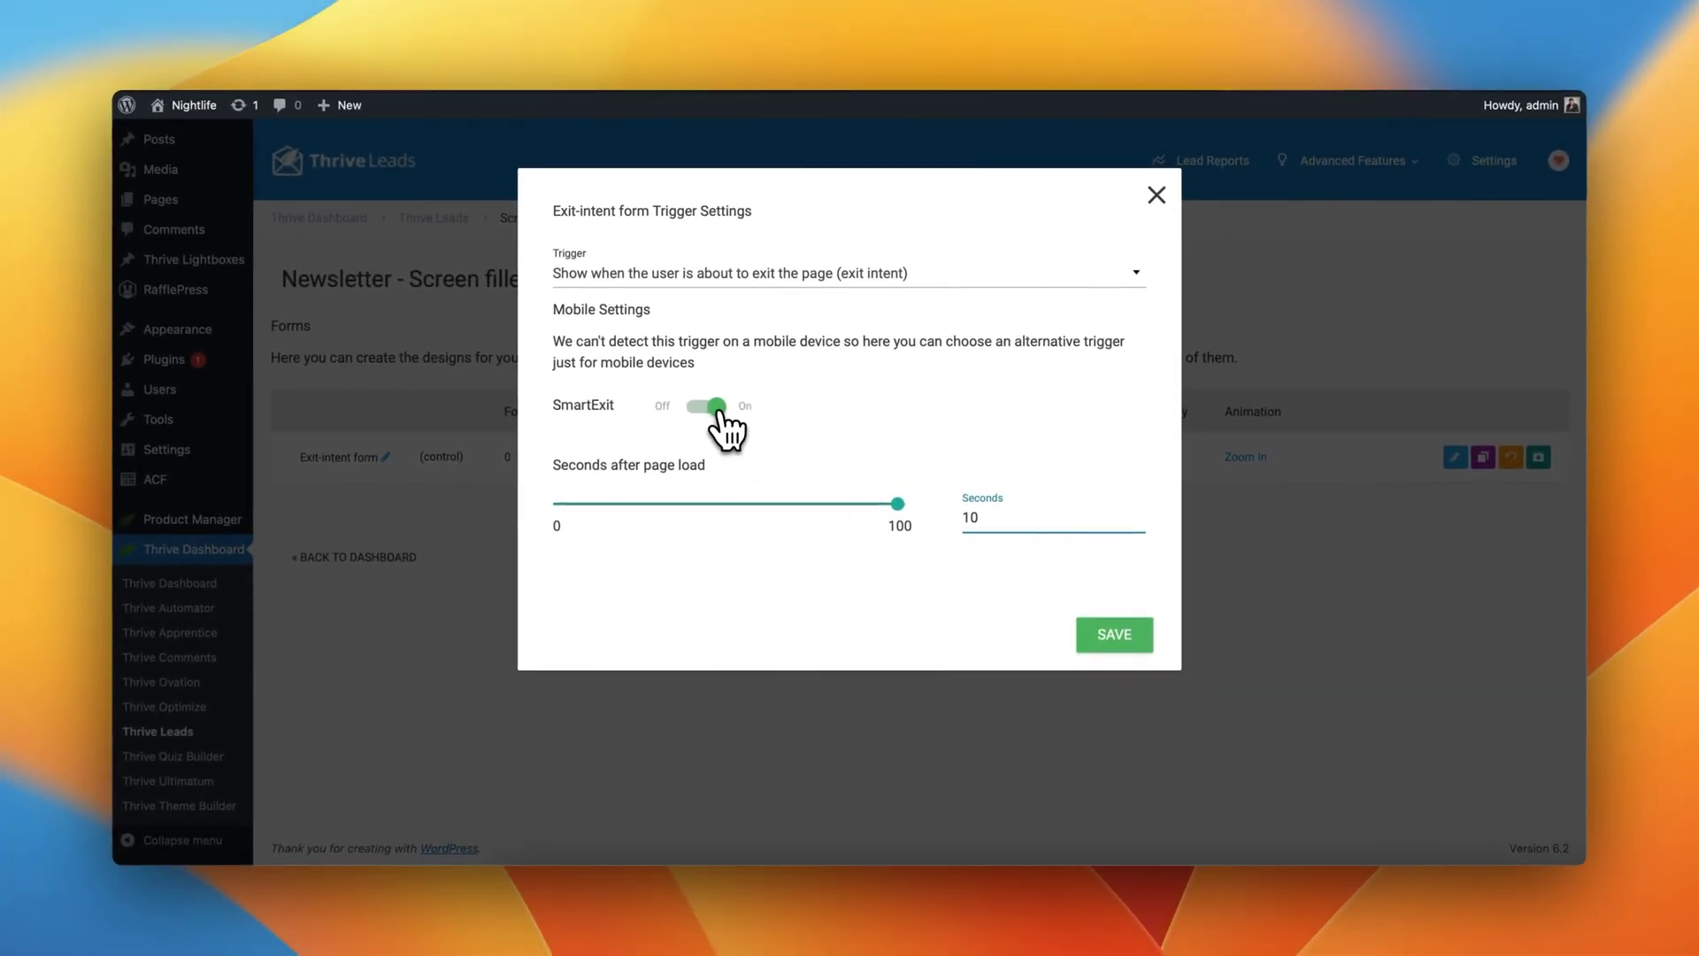
left_click(713, 407)
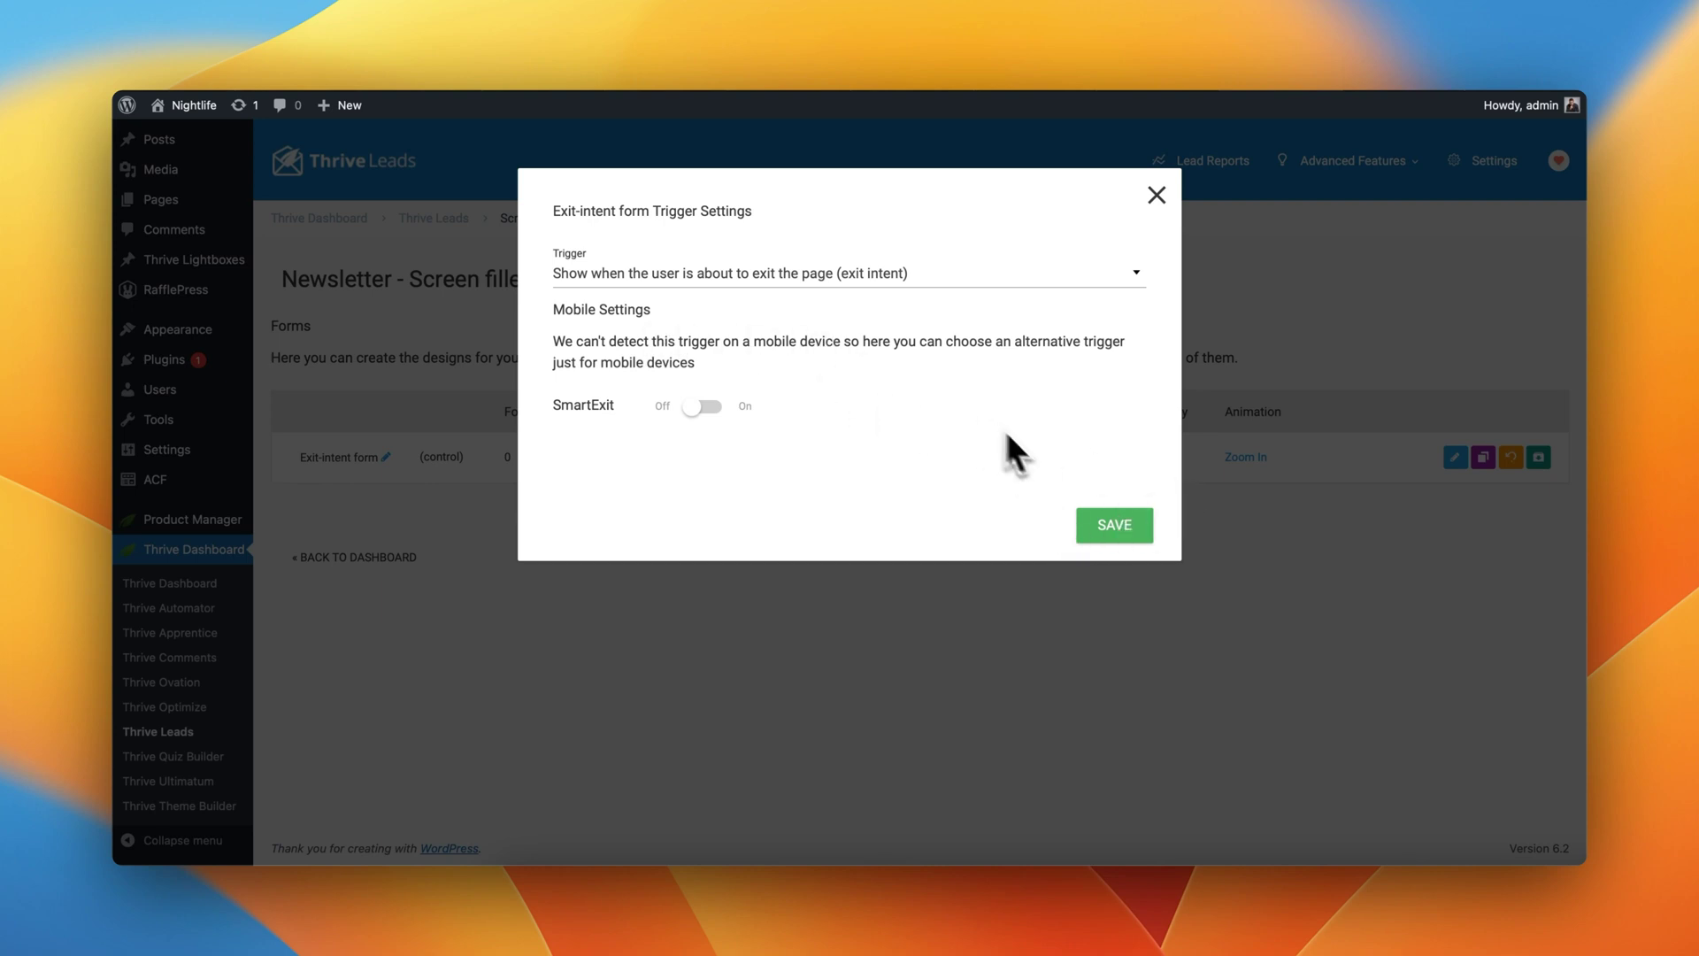
left_click(1117, 527)
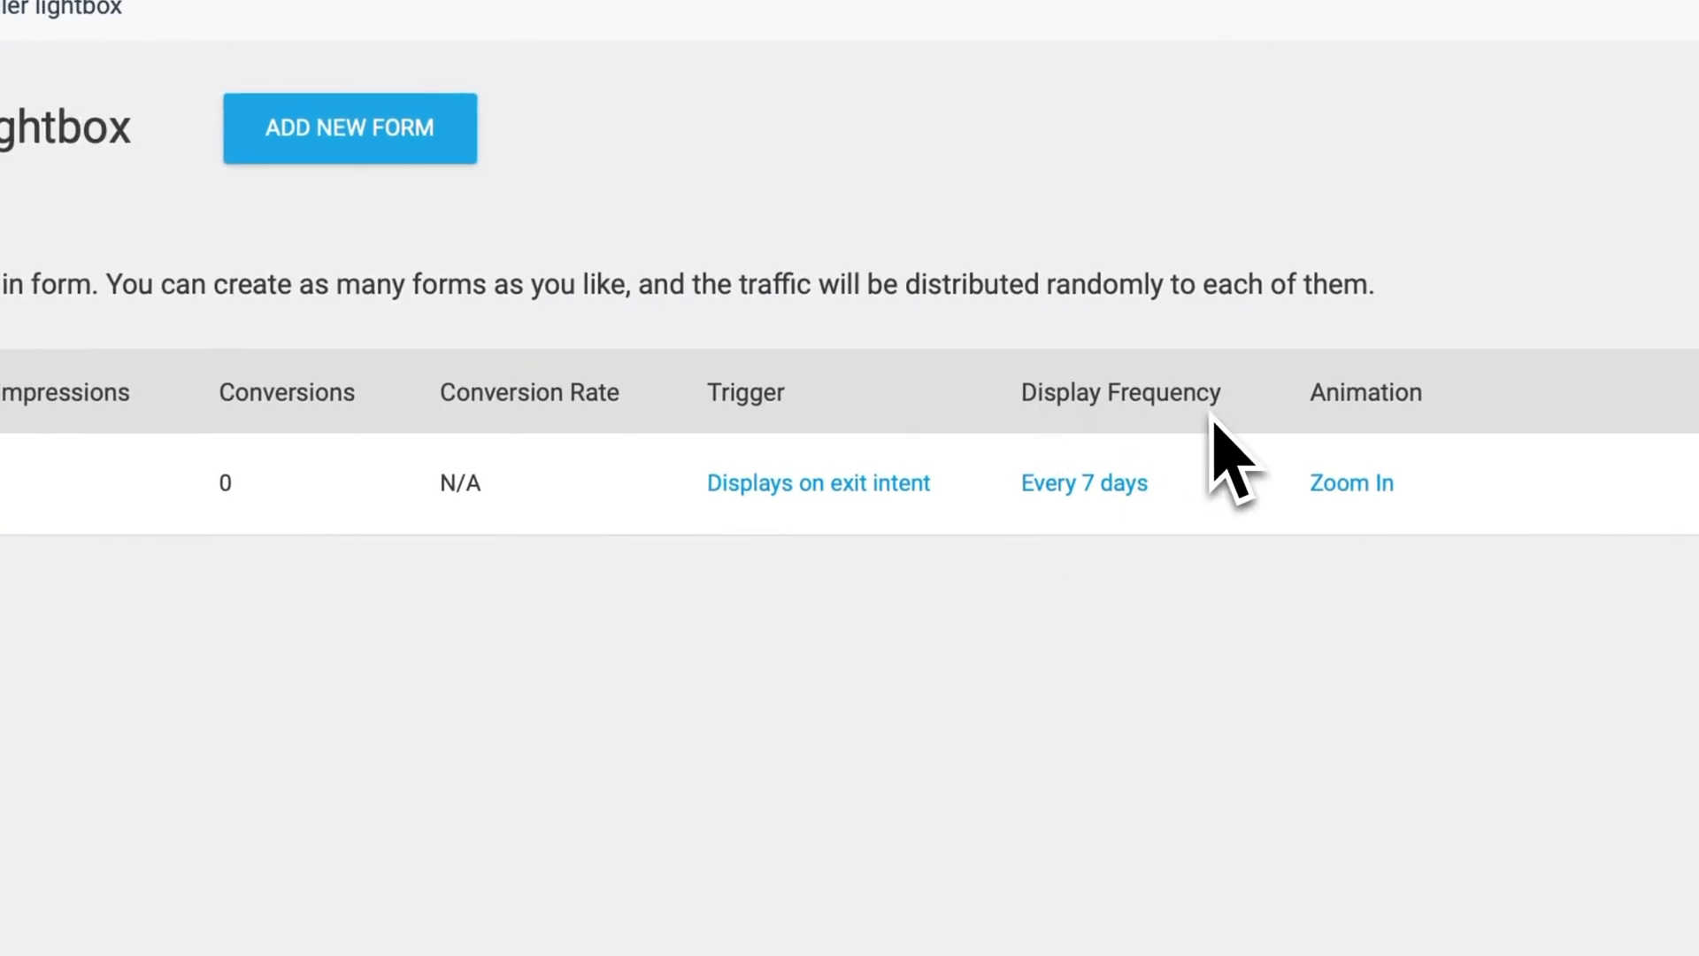
Step: Change the display frequency from every 7 days to all the time (0 days) and save
left_click(1062, 482)
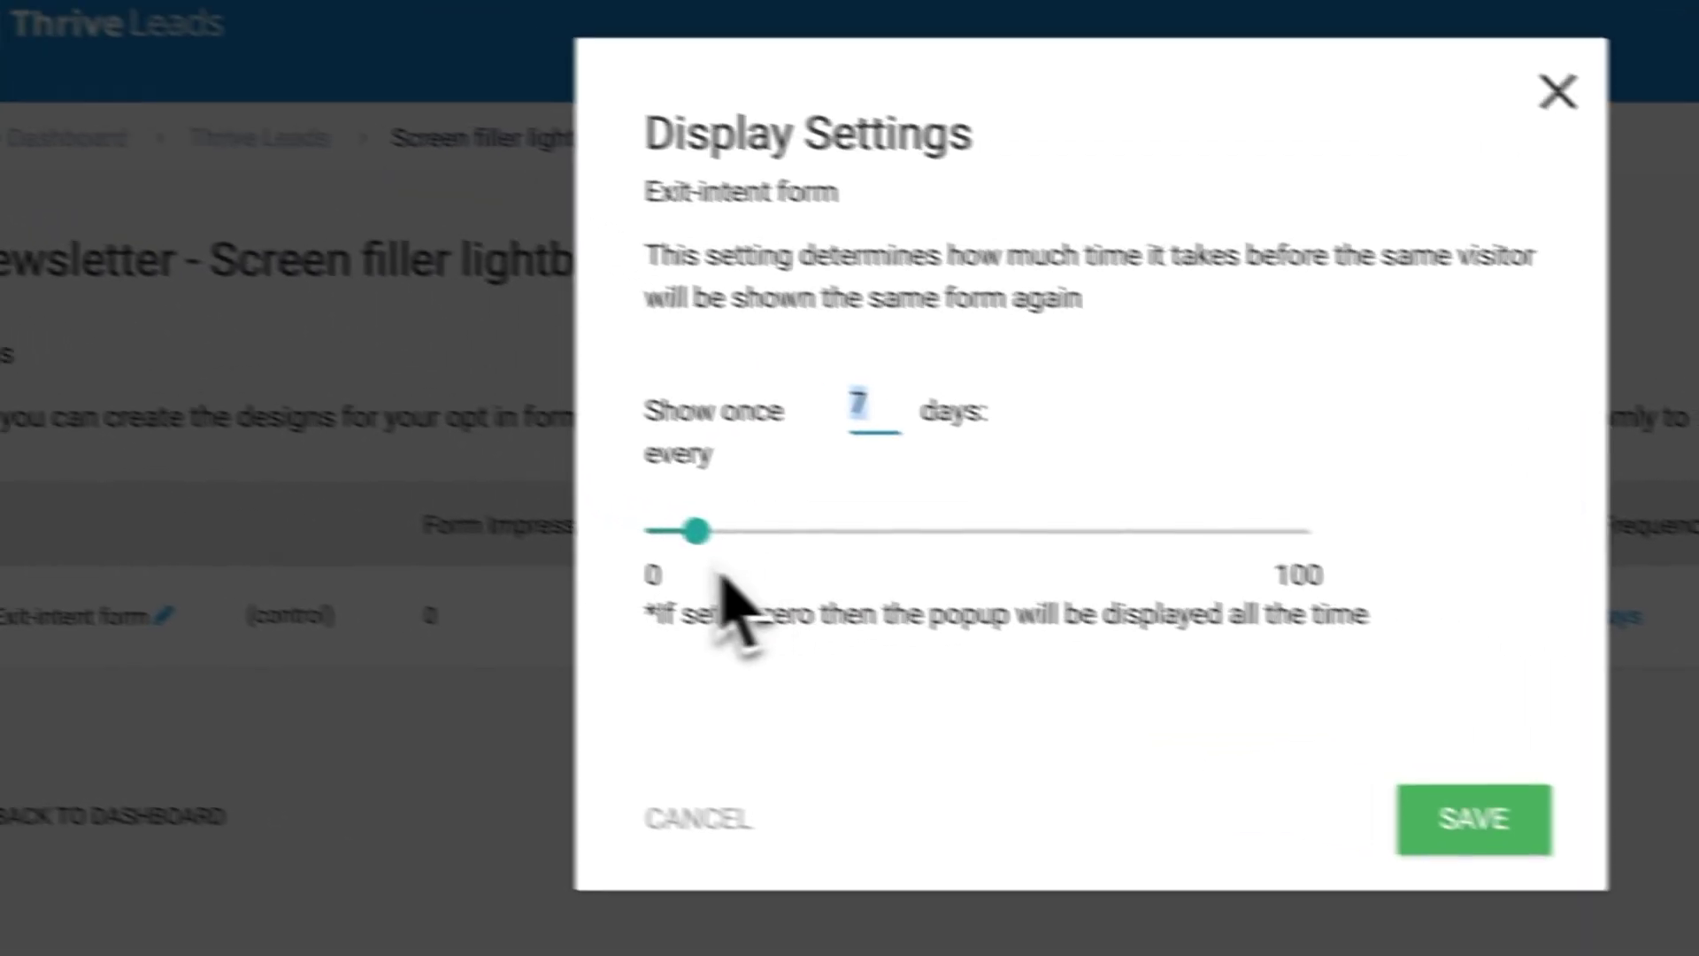
left_click_drag(203, 398, 159, 400)
left_click_drag(759, 570, 740, 584)
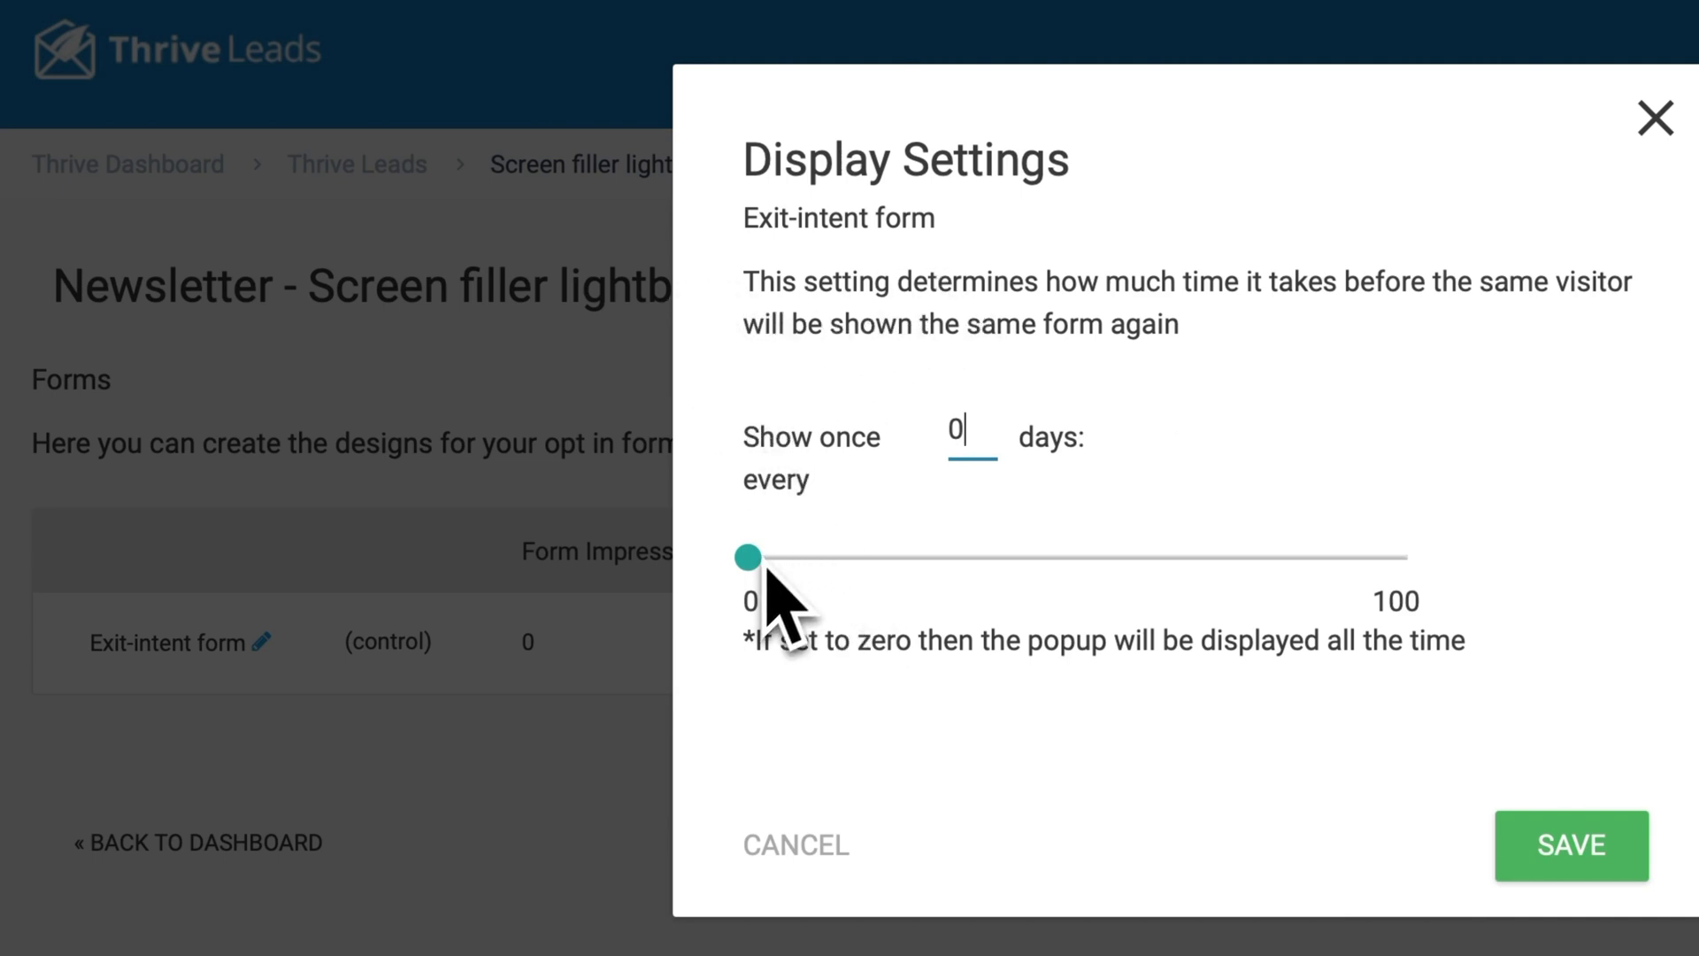
left_click_drag(766, 569, 802, 575)
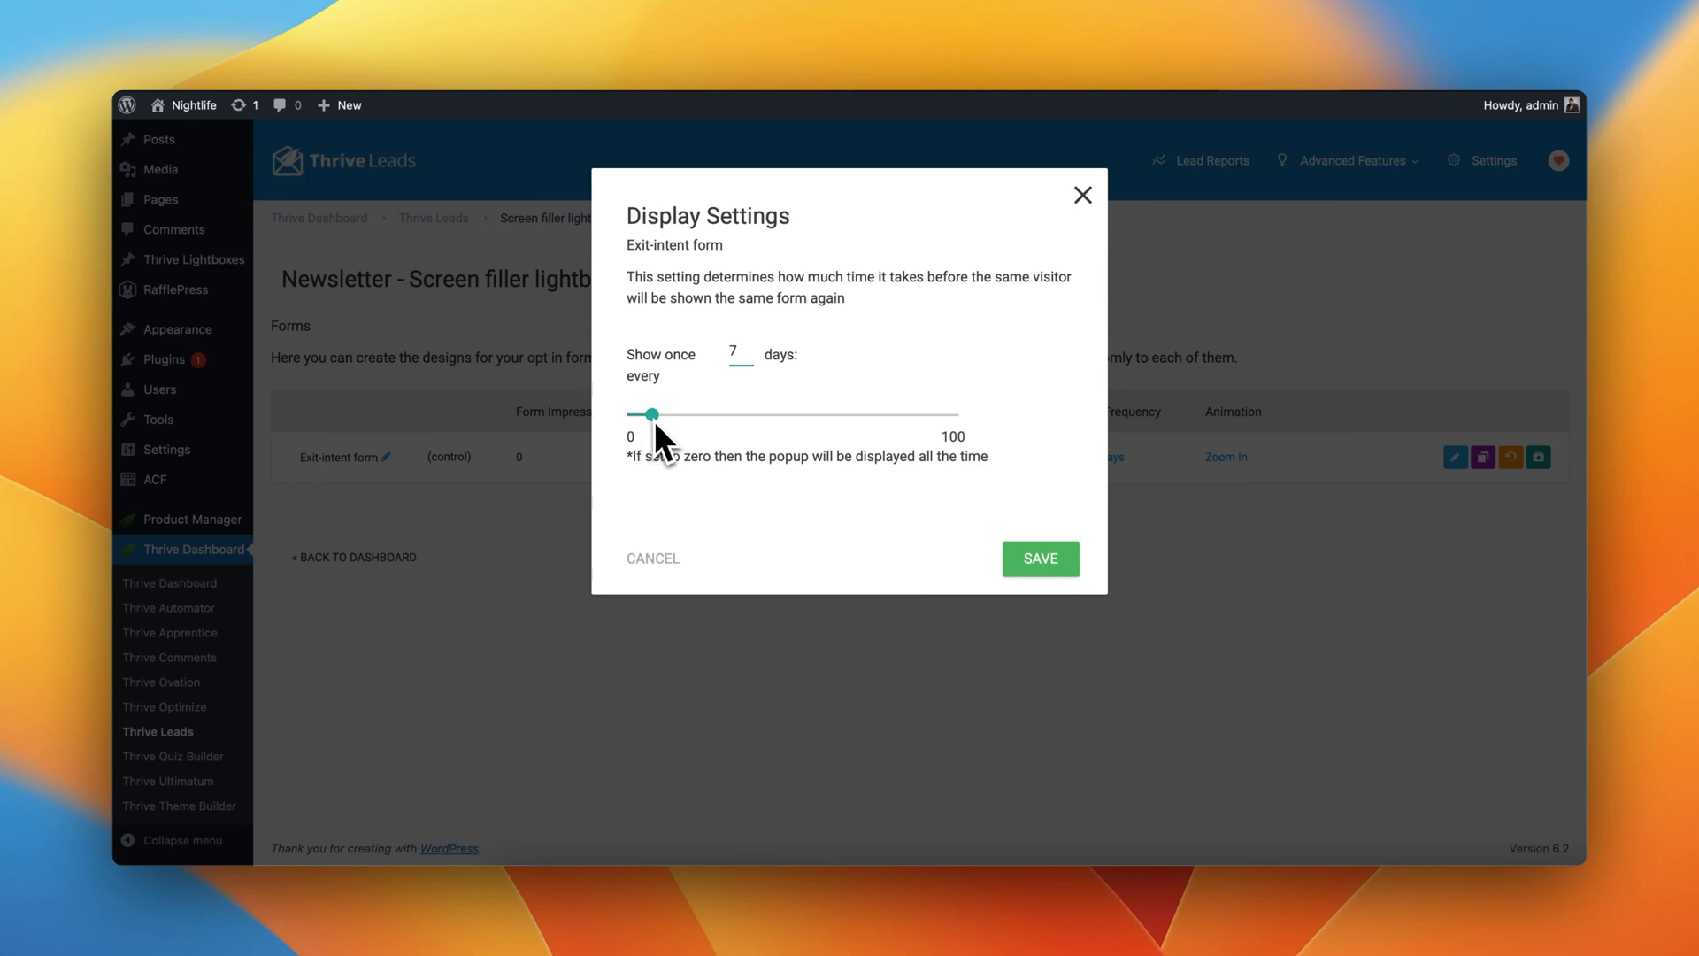
left_click_drag(655, 421, 642, 423)
left_click(1037, 562)
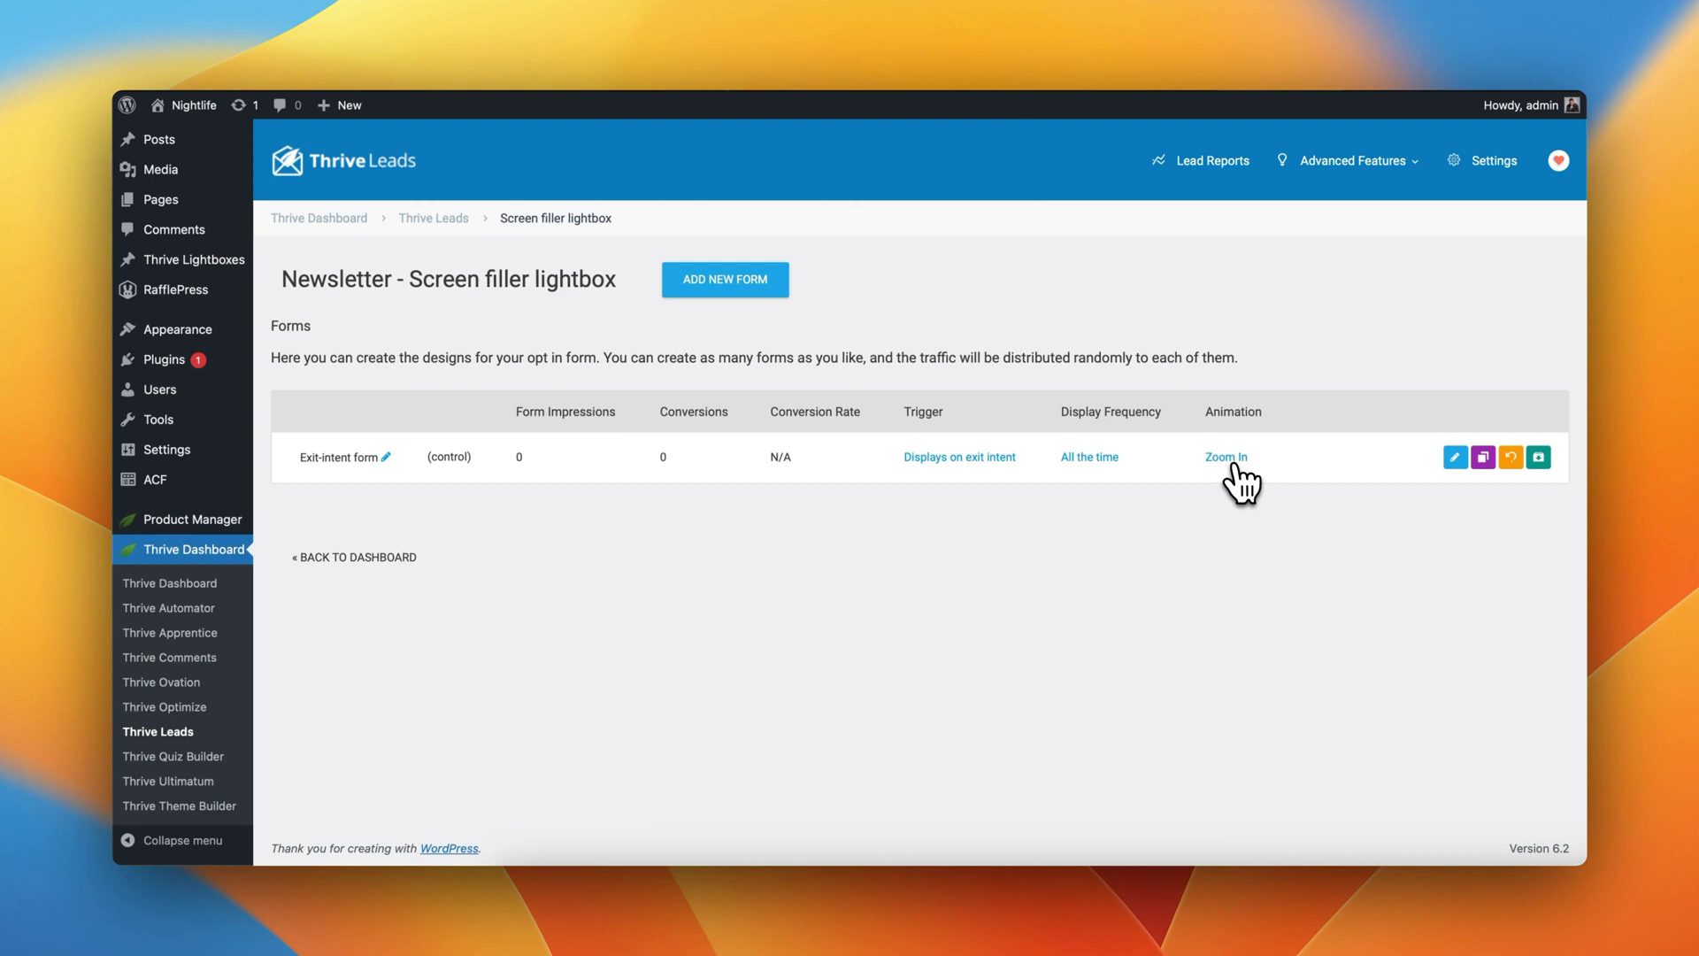
Step: Switch the form's animation from Zoom In to Slide in from Bottom and save
left_click(1232, 458)
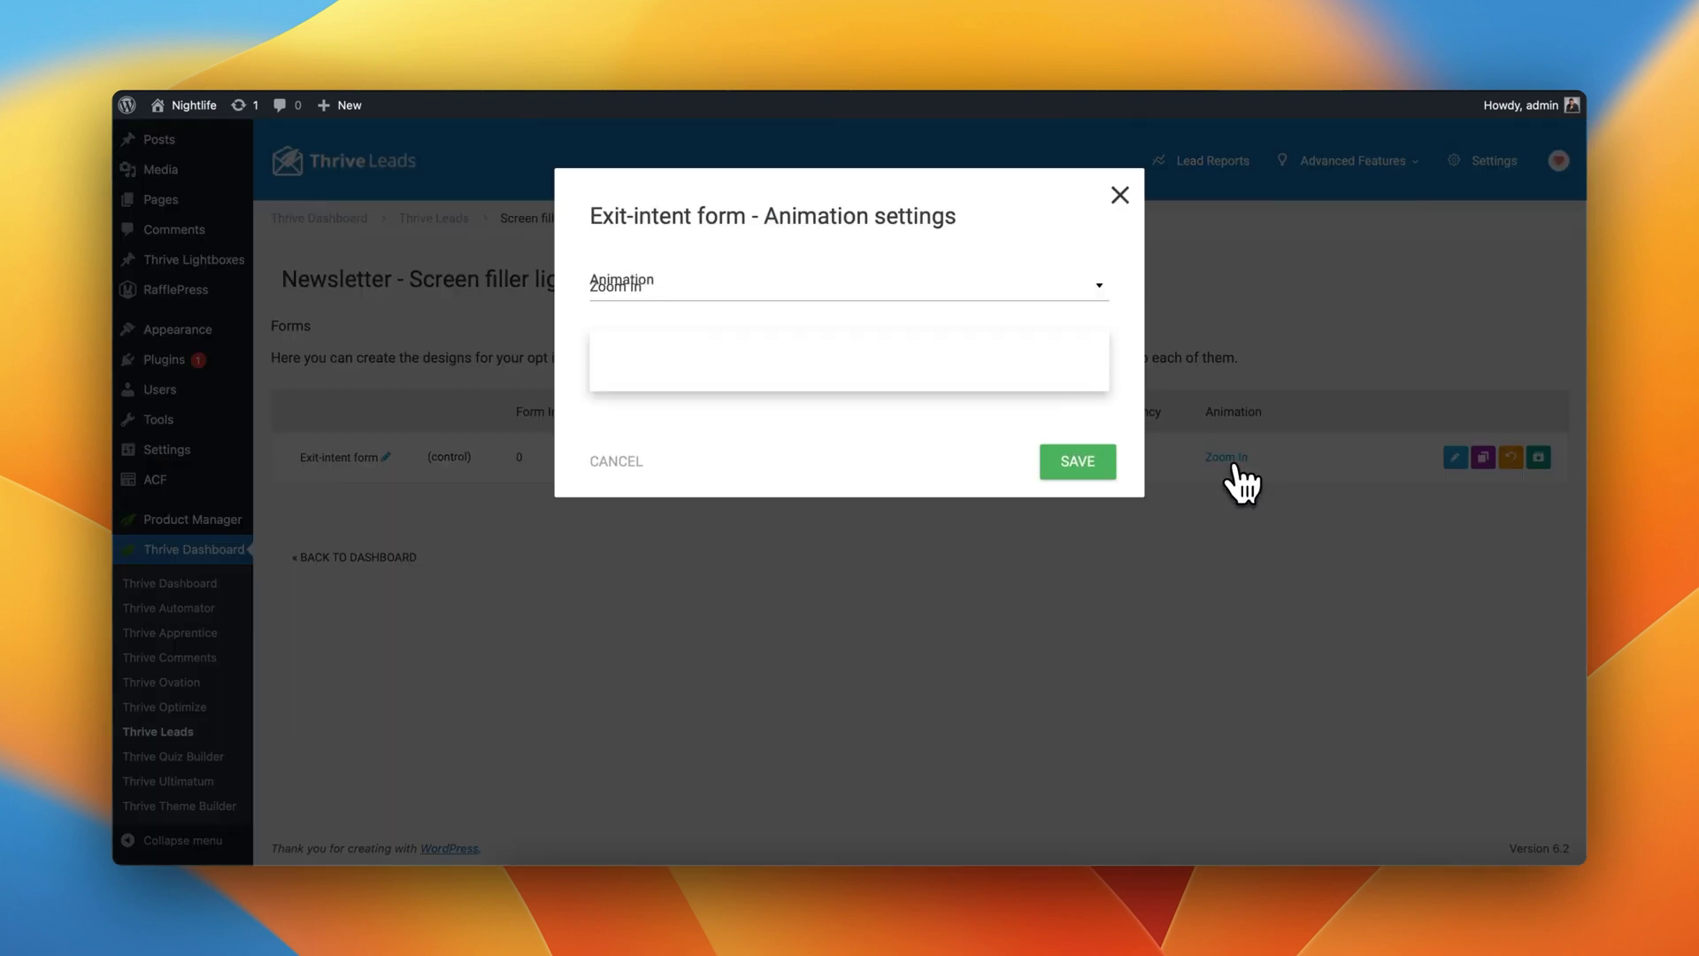
left_click(696, 292)
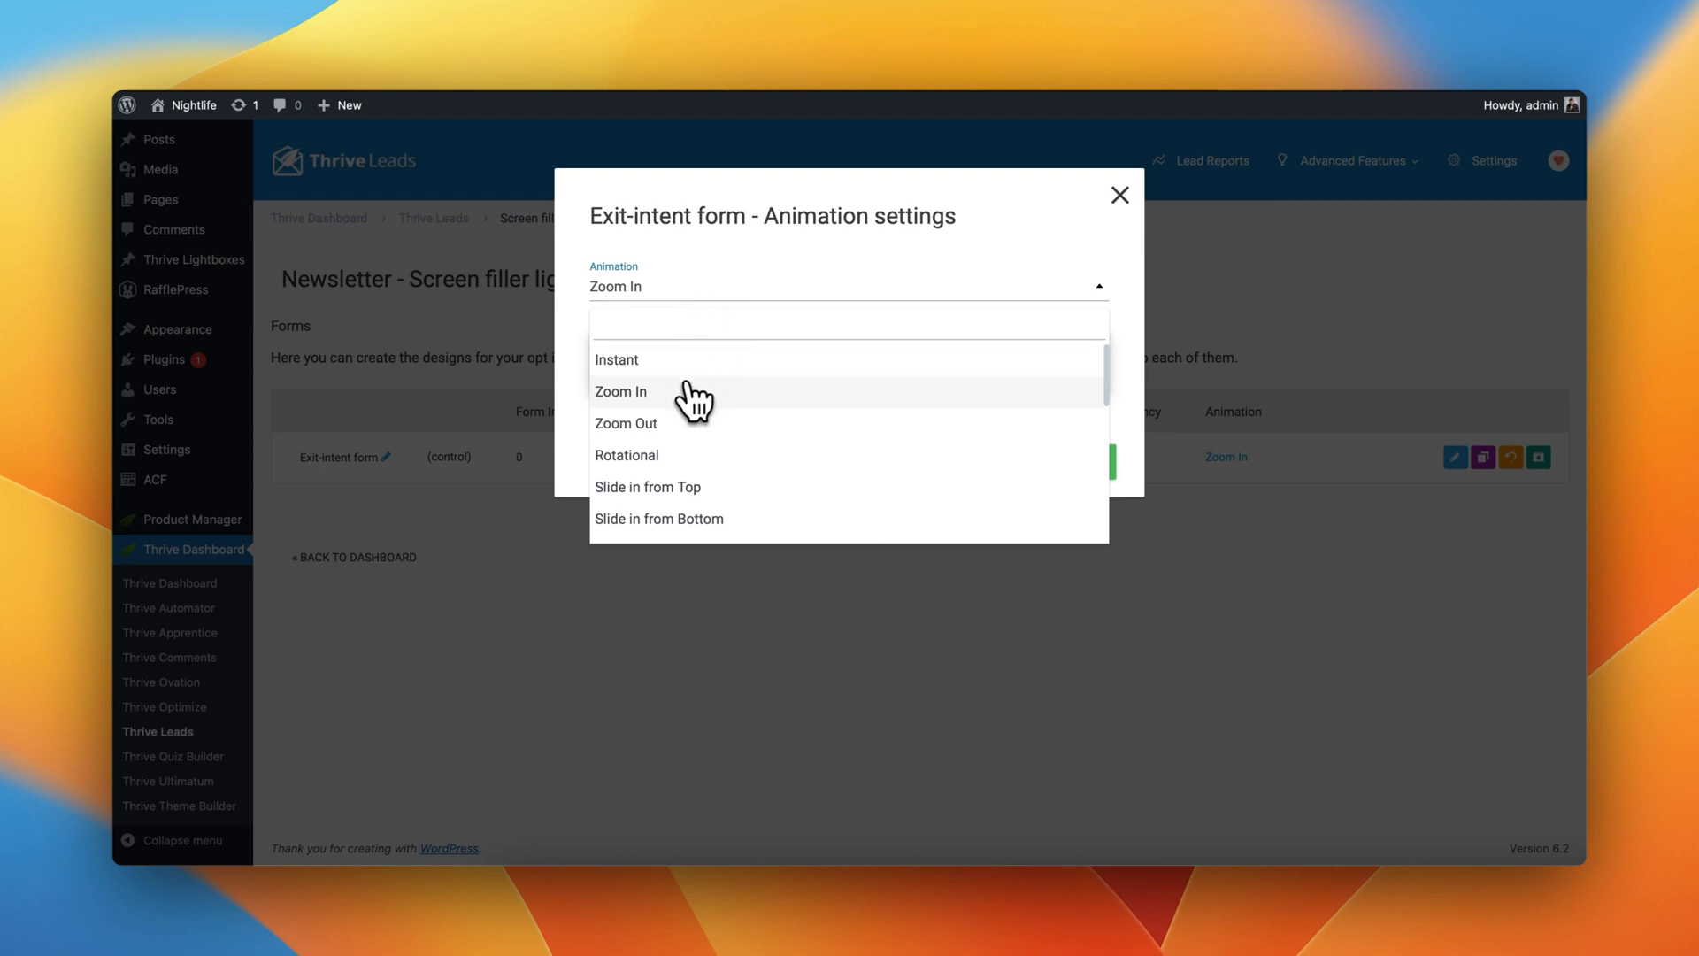
left_click(734, 487)
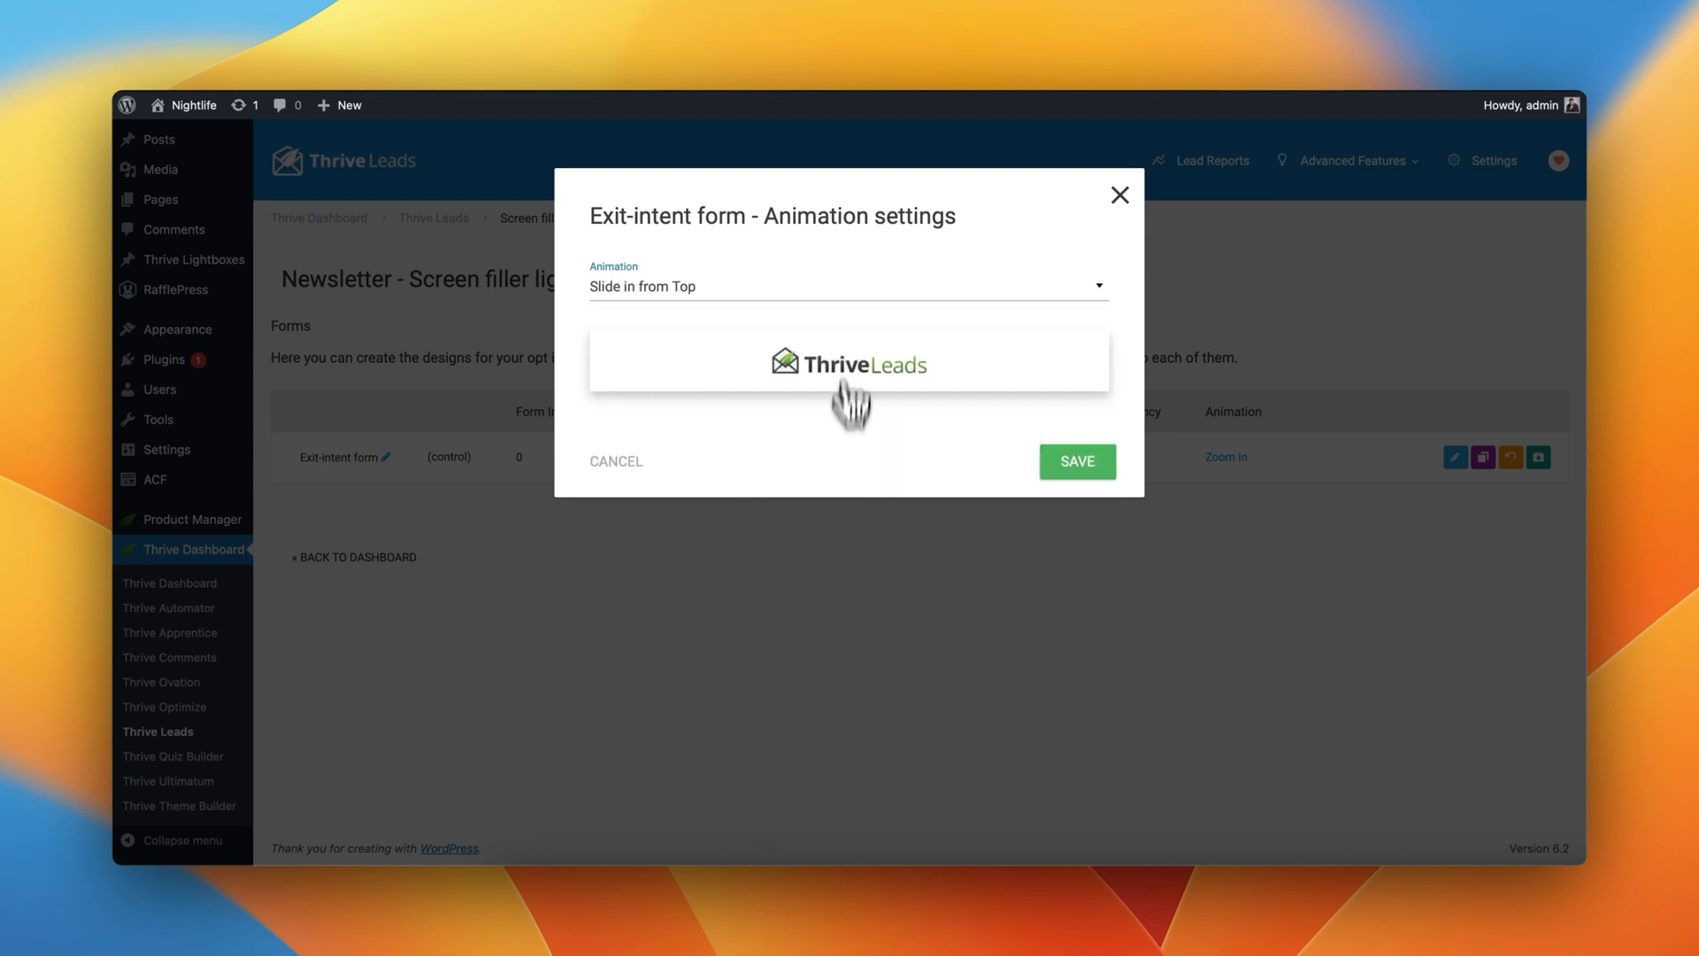
left_click(810, 292)
left_click(754, 513)
left_click(1077, 467)
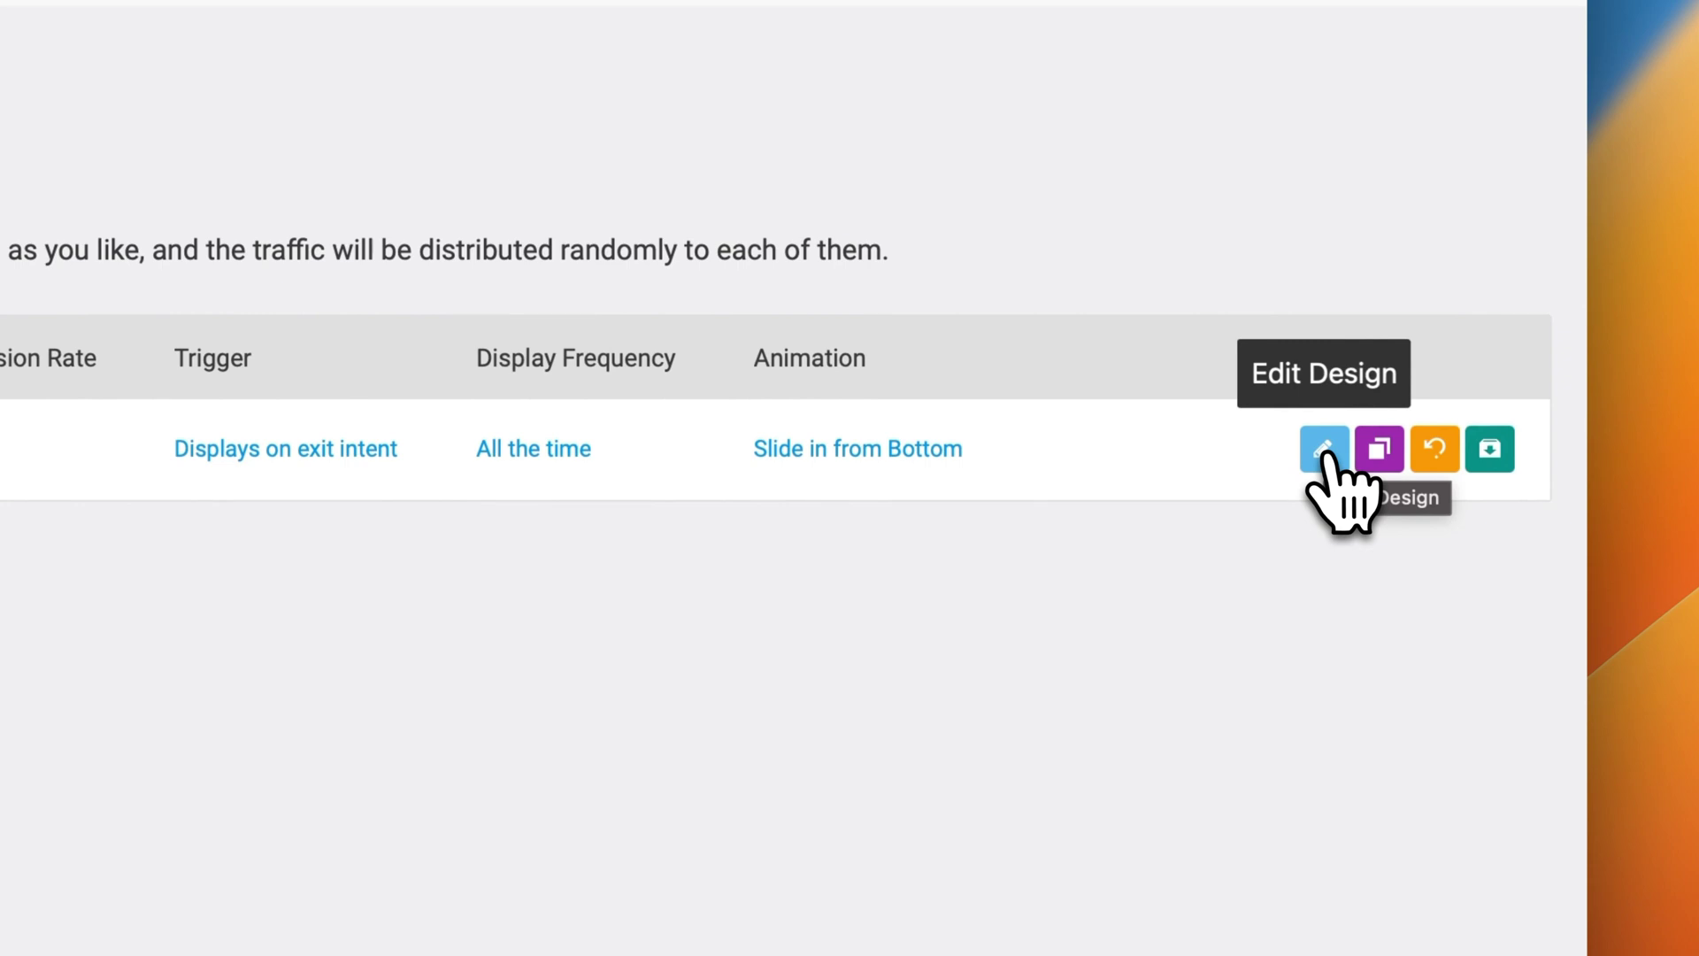
Step: Open the form's design and browse the Thrive Leads Library for the Personal Brand V1 2-Step template
left_click(1324, 448)
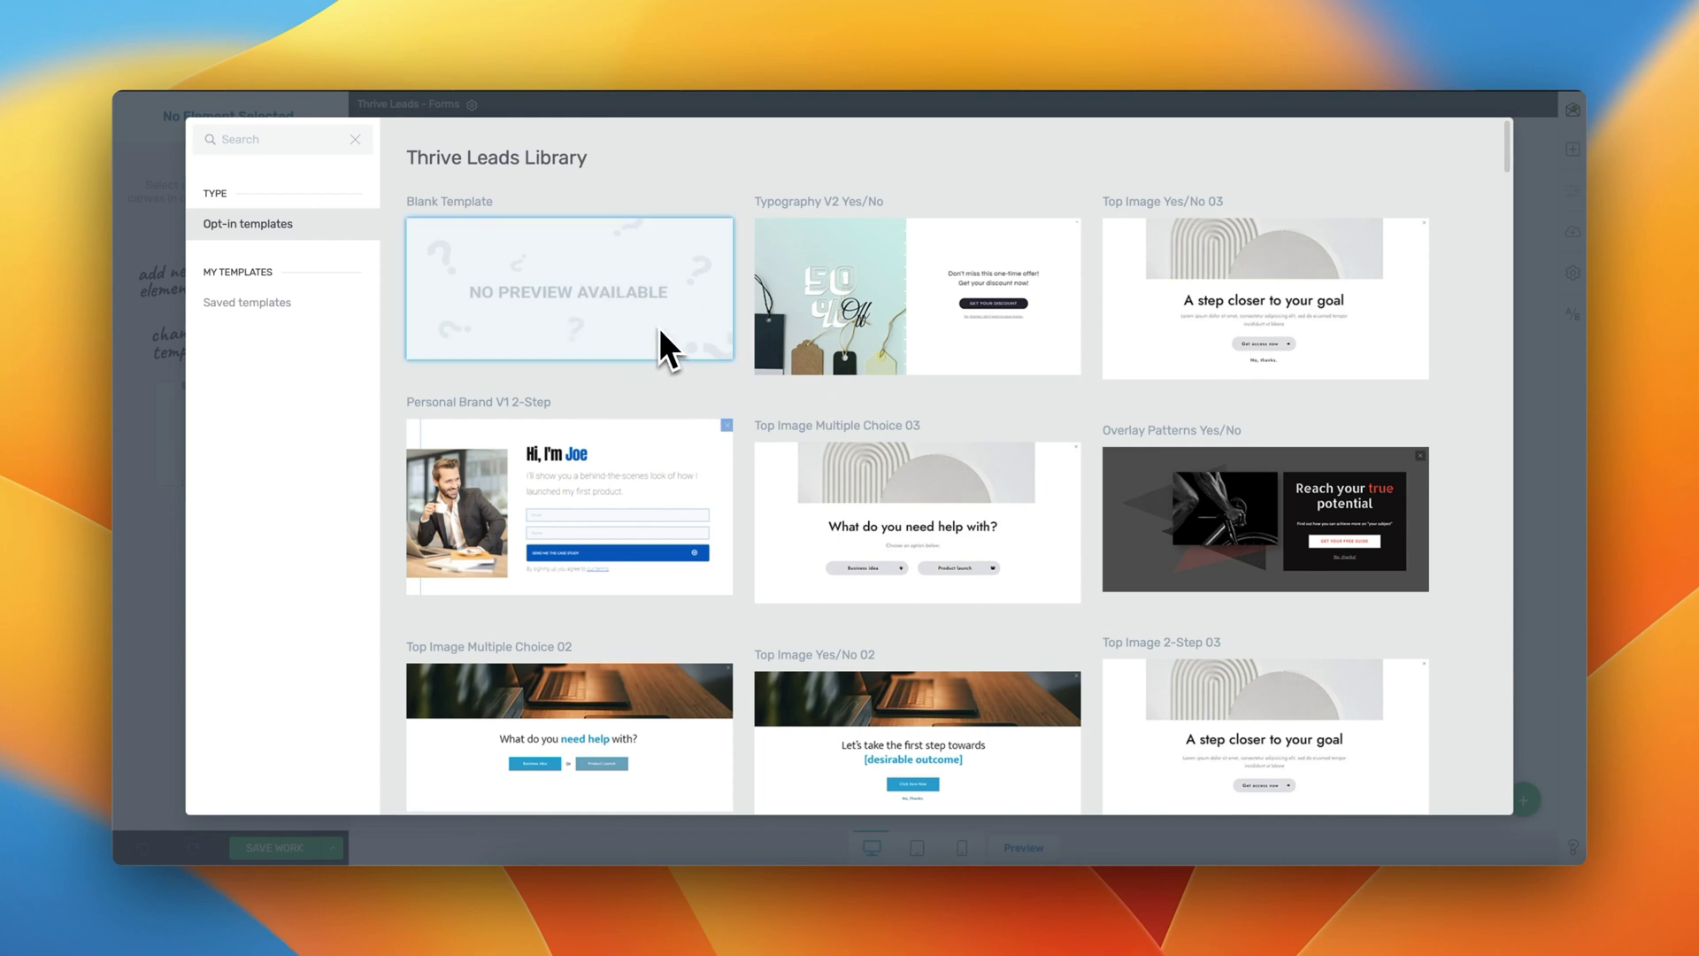
scroll(720, 412, "down", 10)
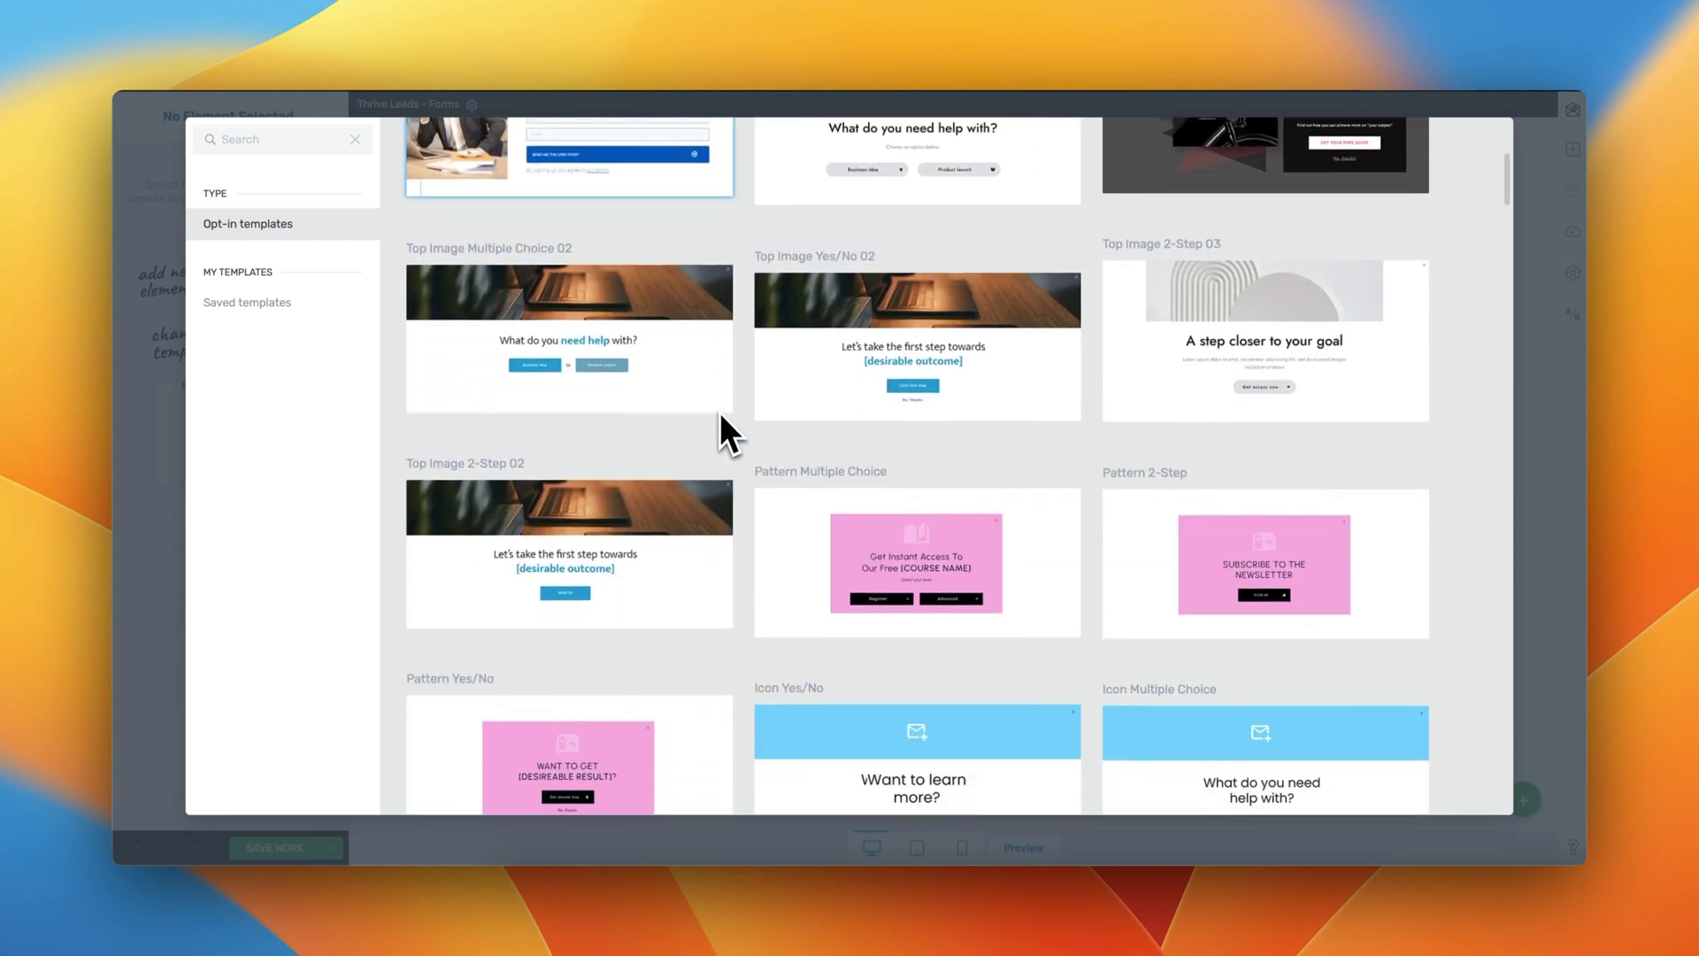
scroll(720, 413, "down", 4)
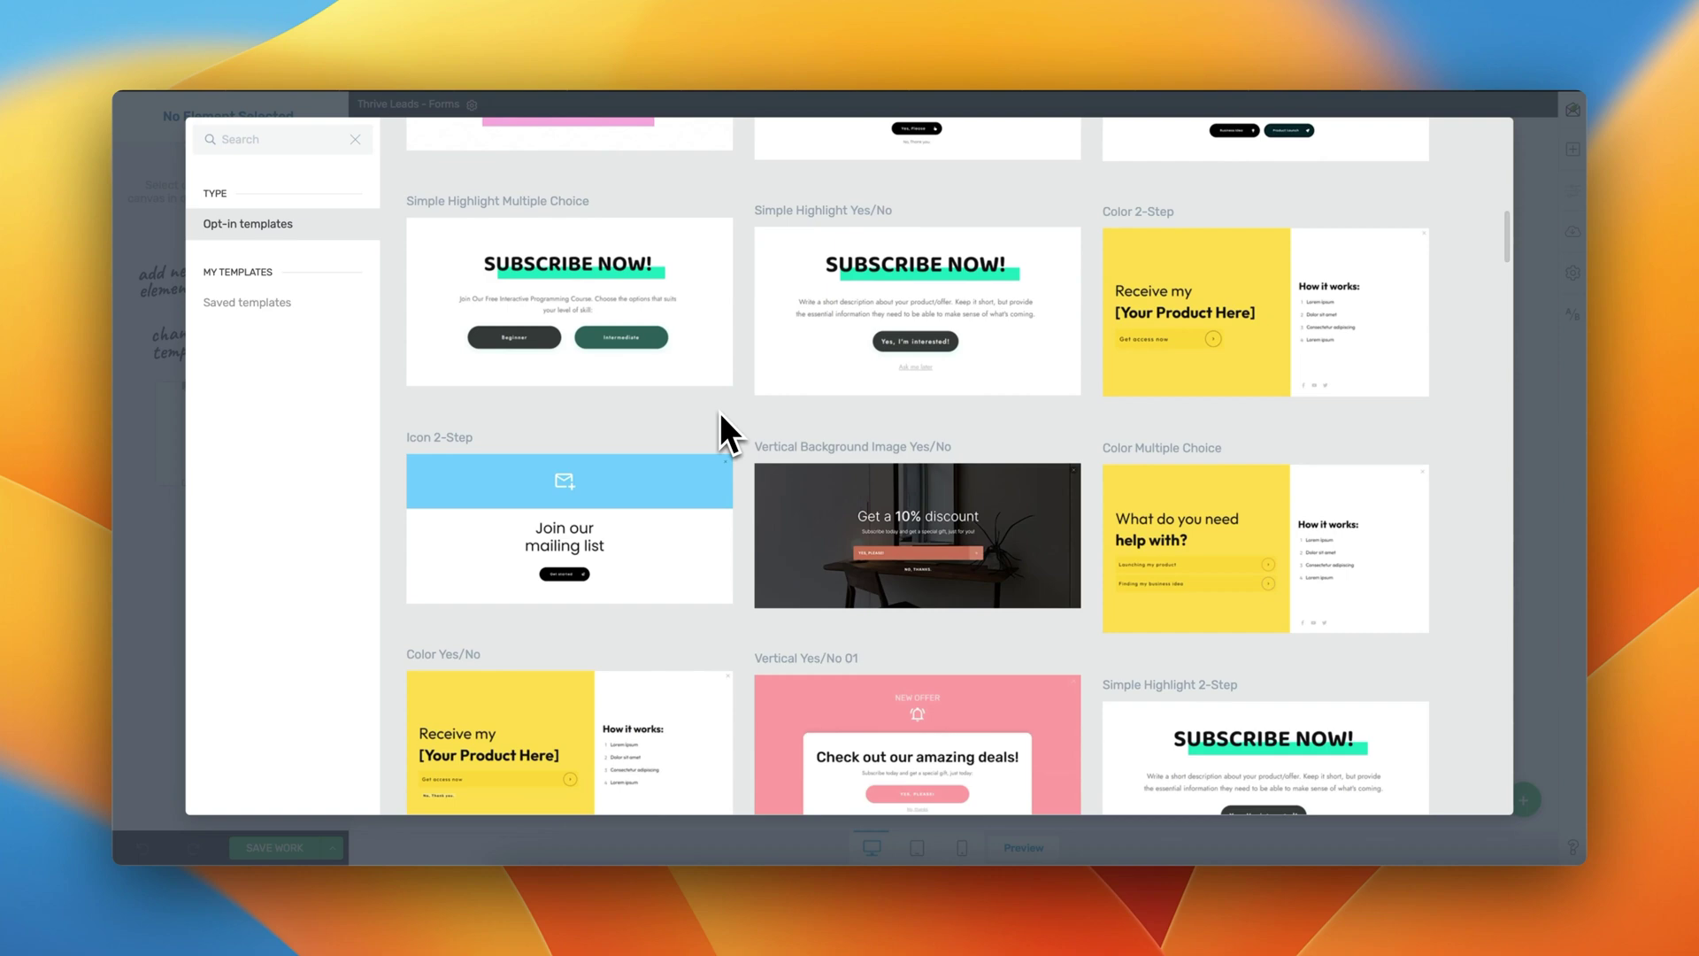
scroll(719, 412, "down", 8)
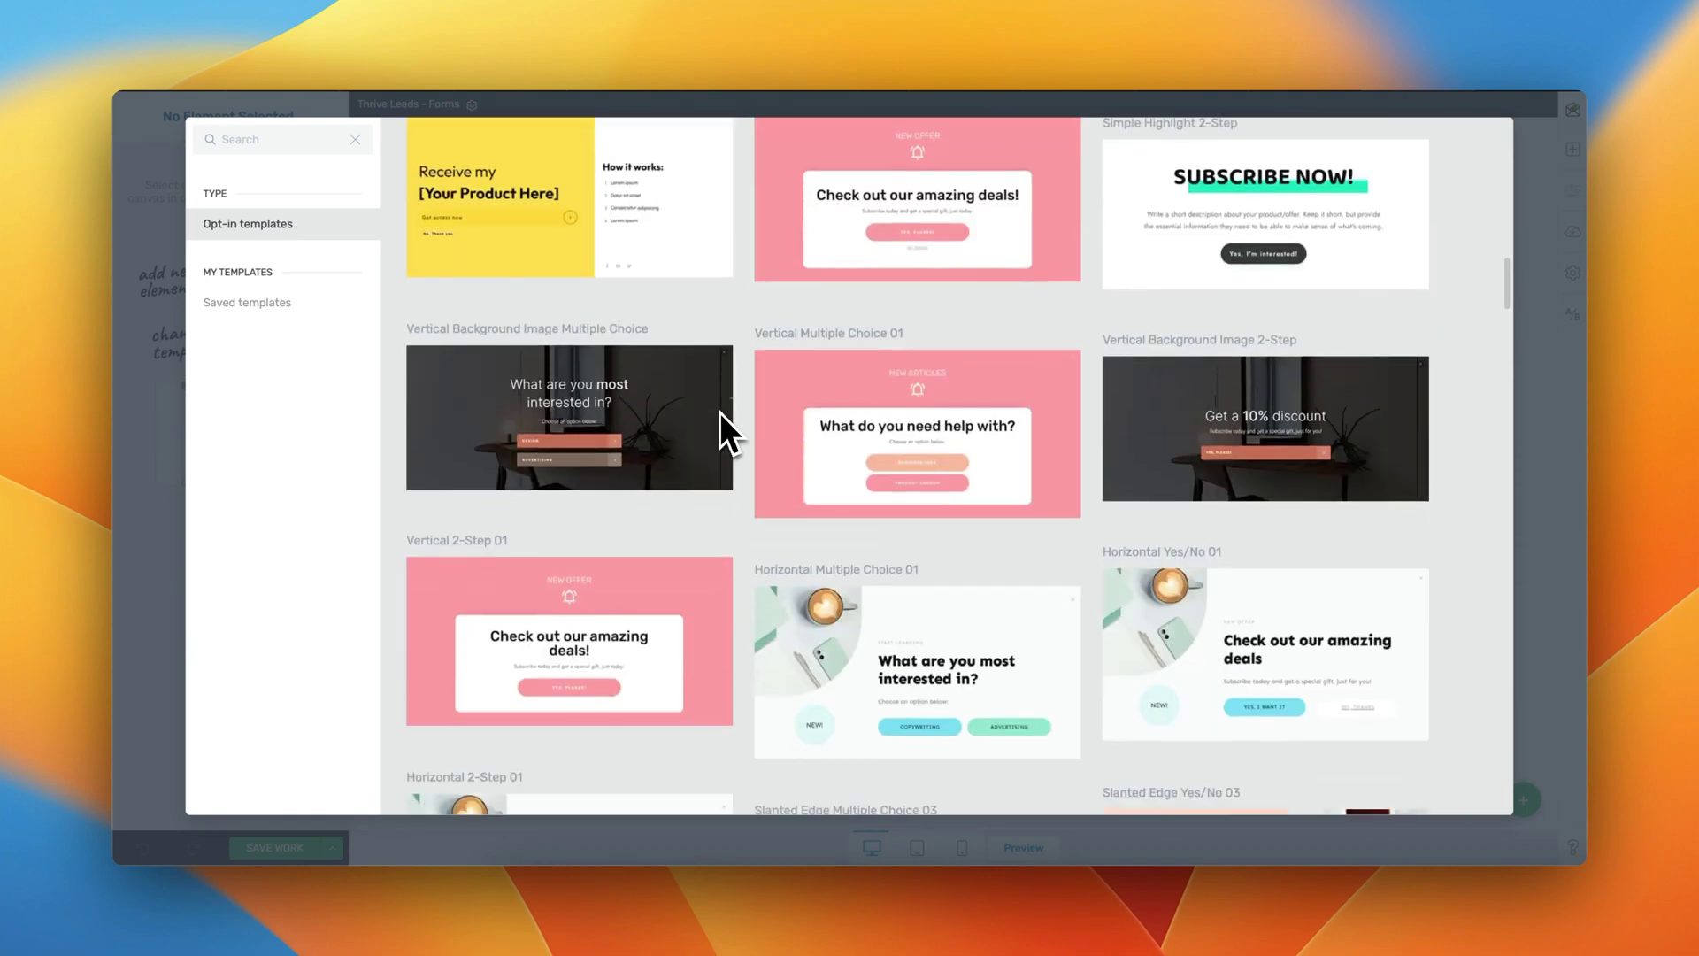
scroll(720, 412, "down", 5)
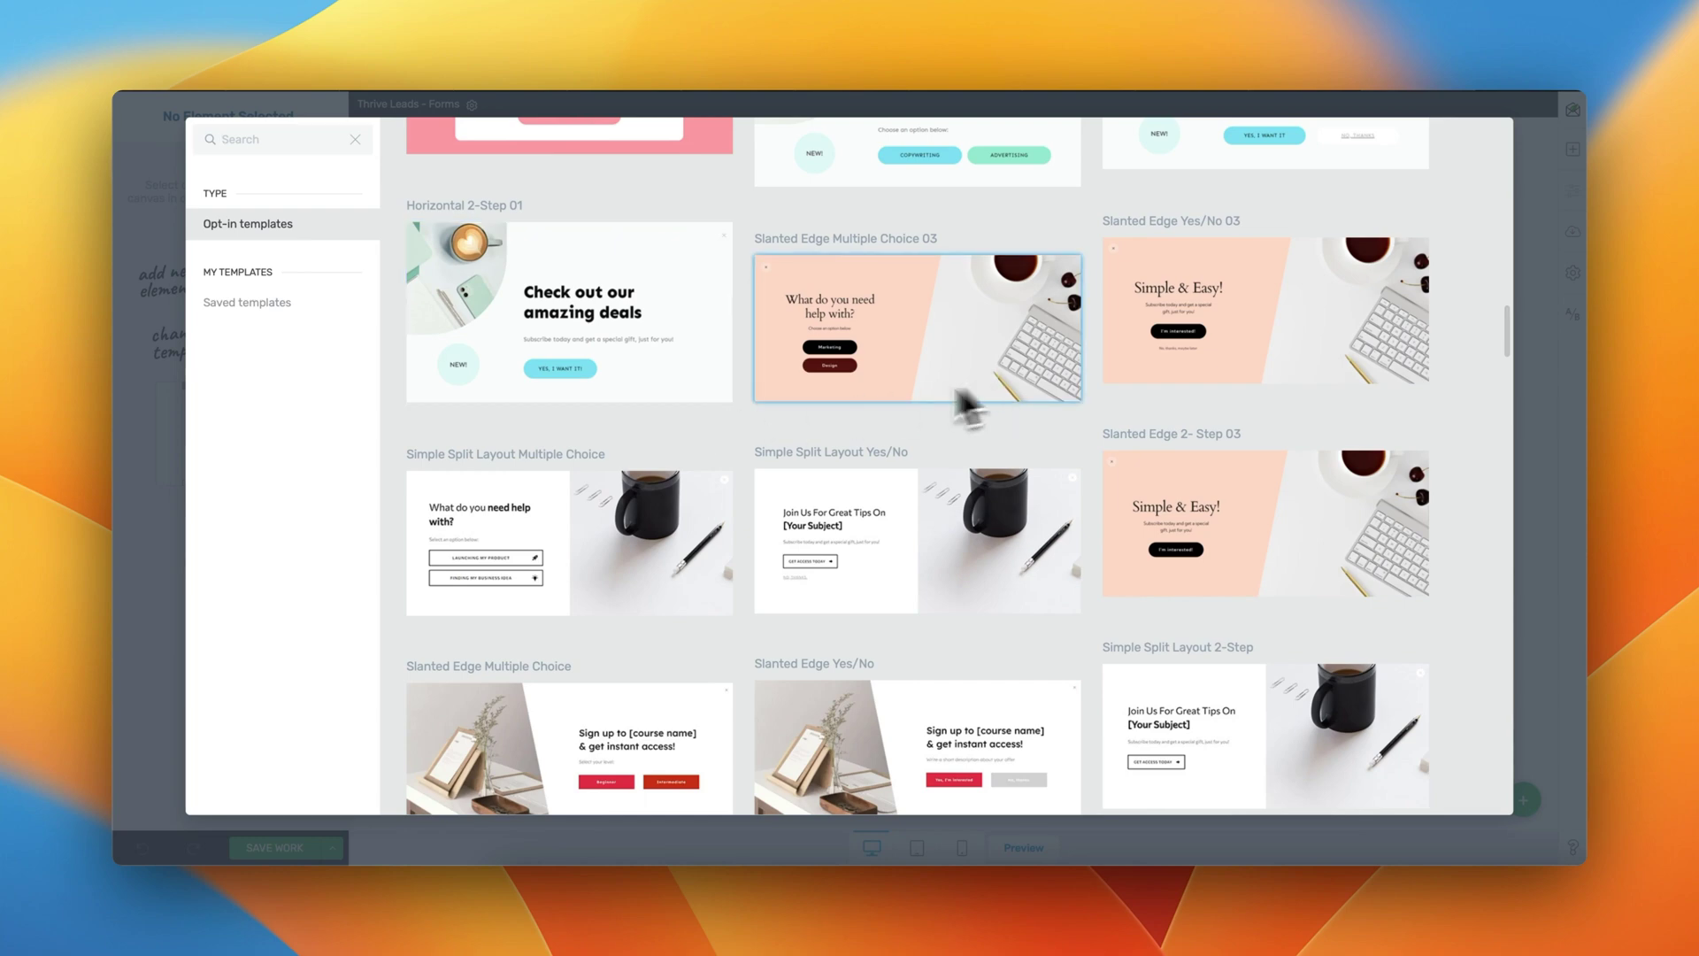
scroll(783, 409, "up", 4)
scroll(779, 407, "up", 15)
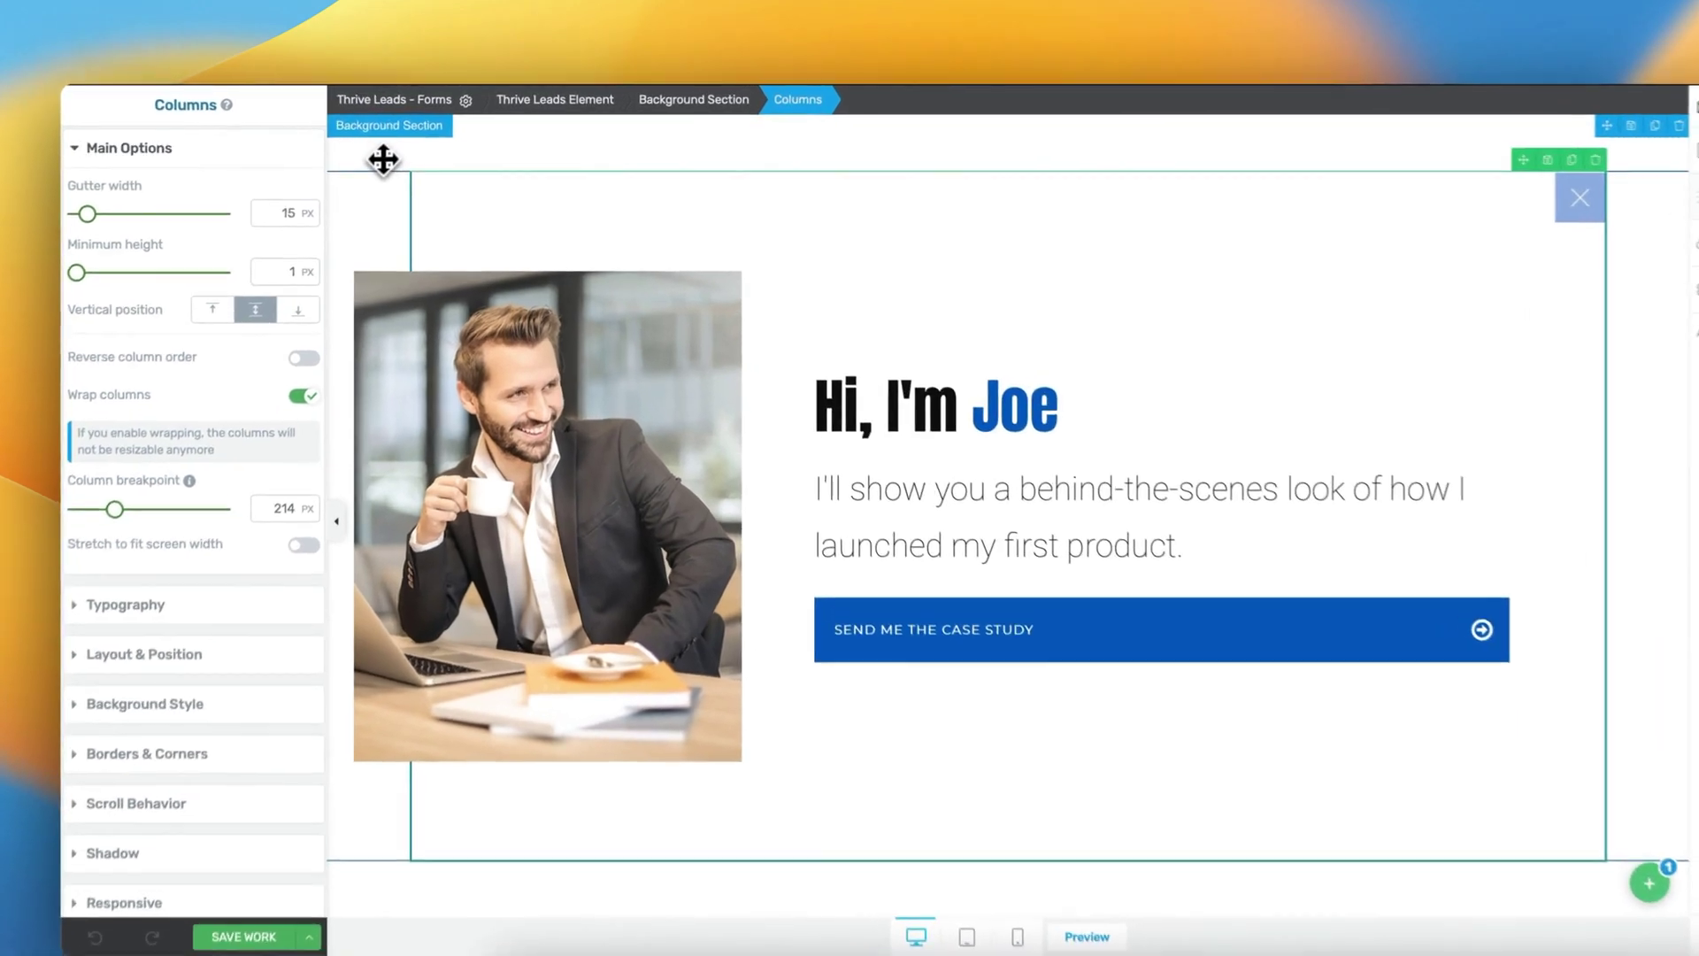
Step: Inspect the template by selecting its background, Thrive Leads element, two-column layout and each column
left_click(381, 157)
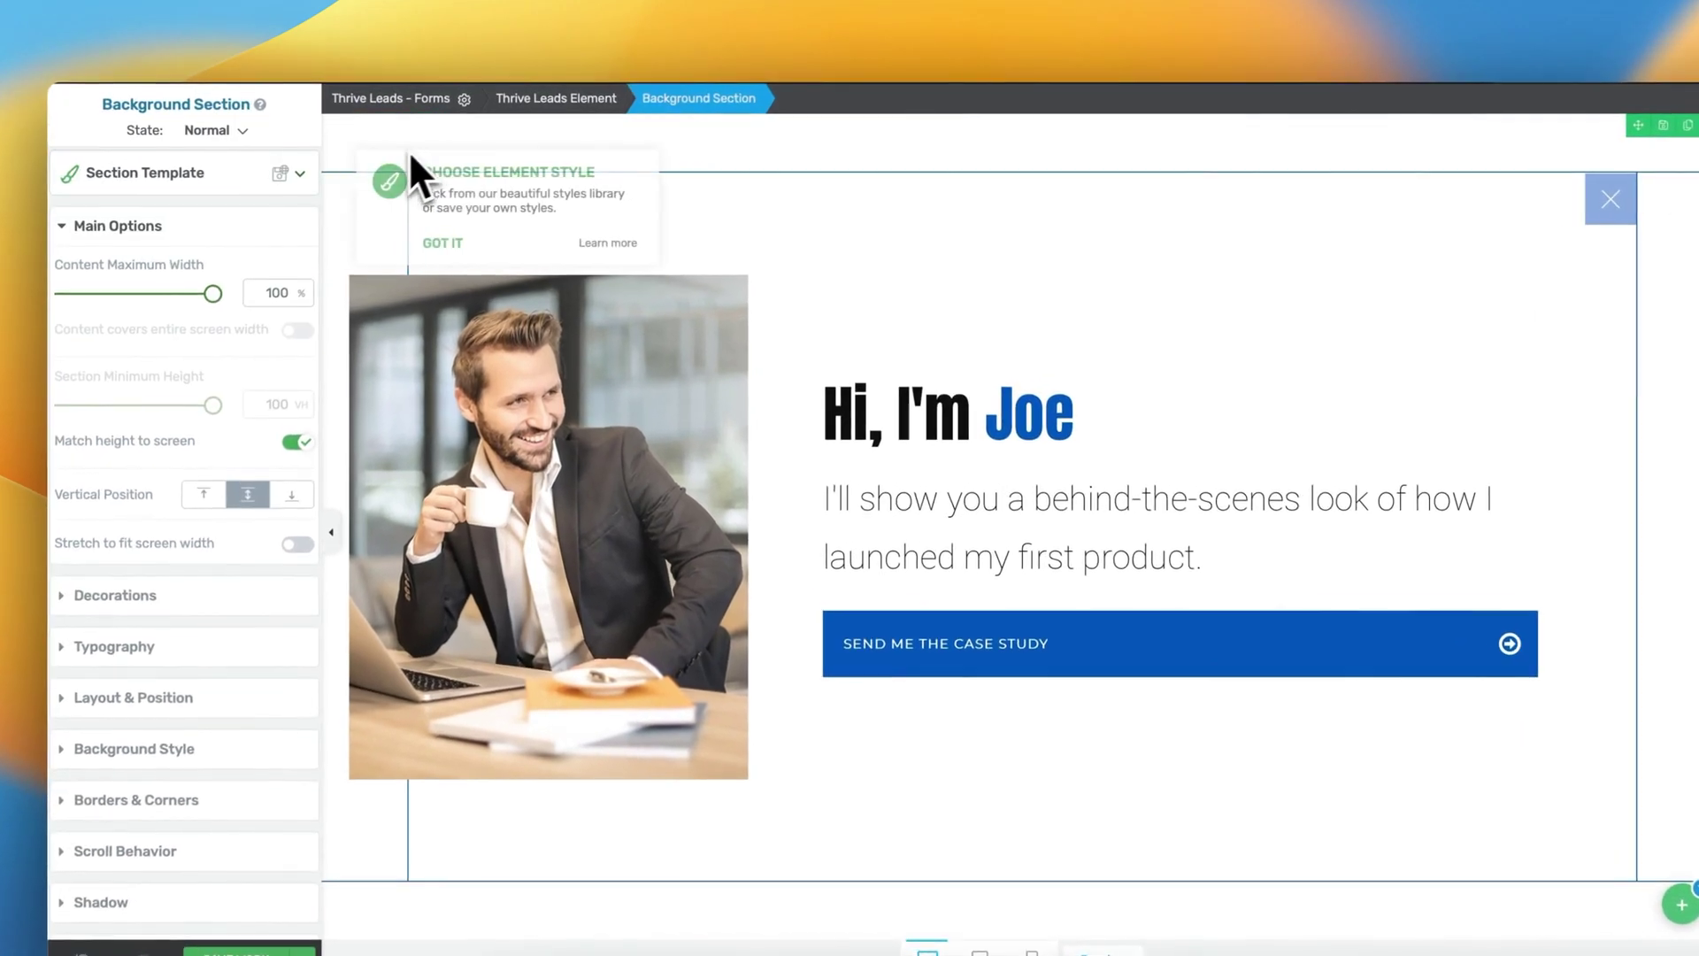
left_click(587, 104)
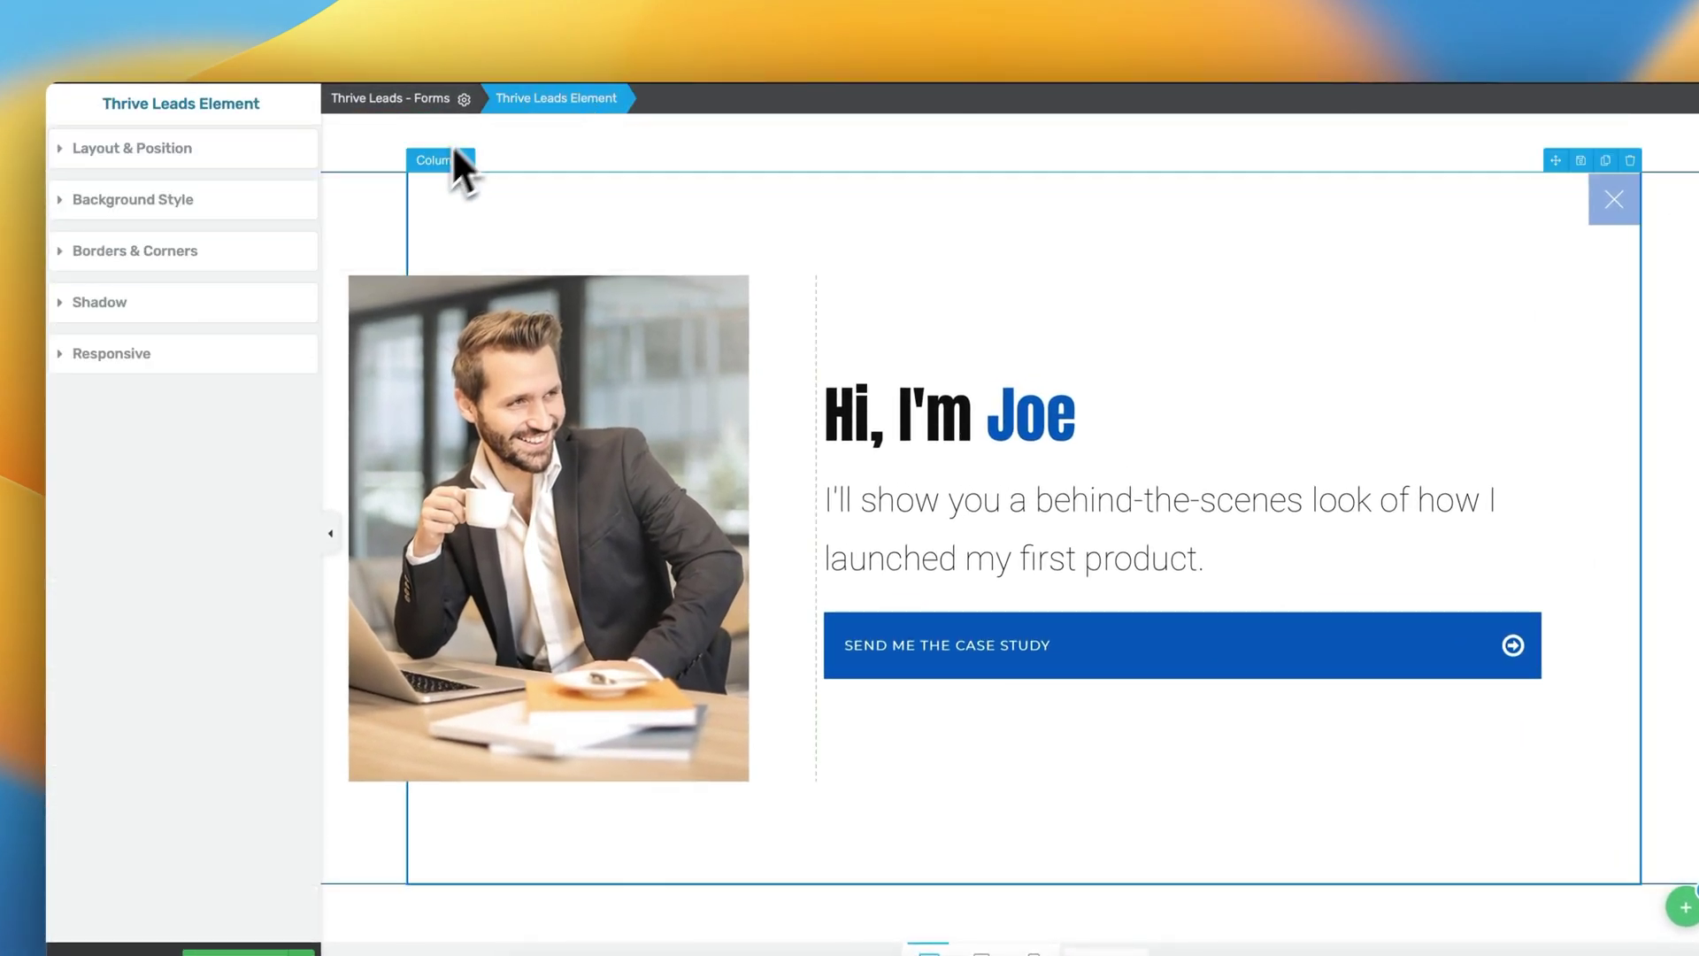
left_click(574, 157)
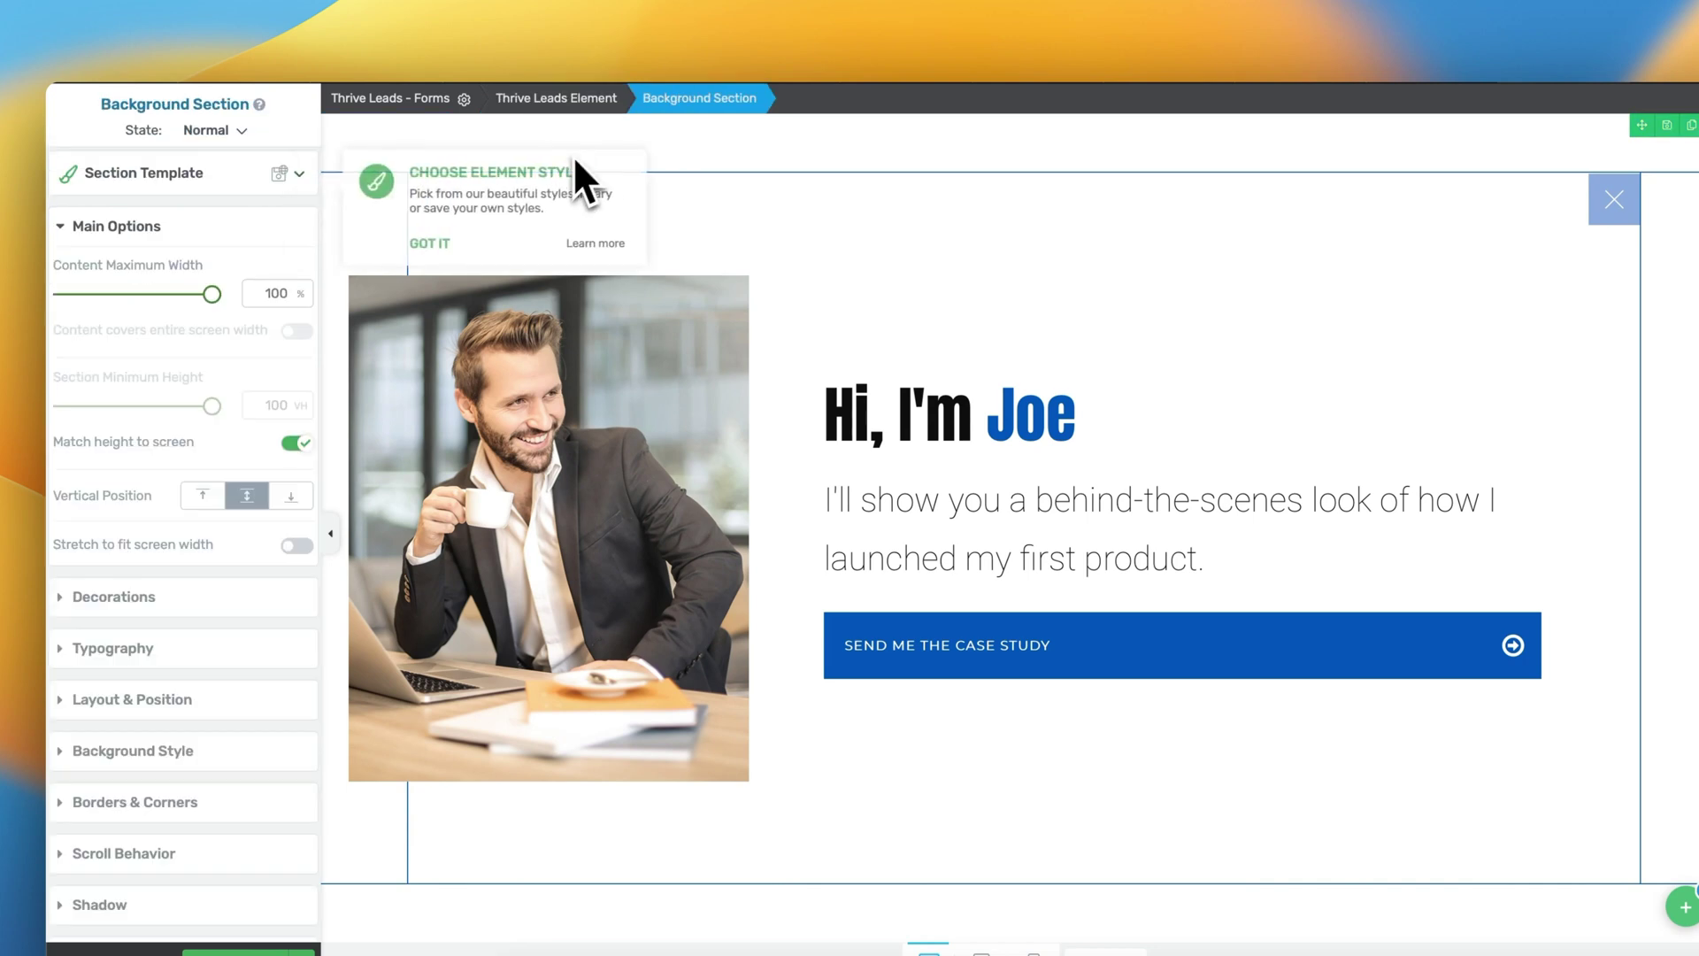
left_click(433, 243)
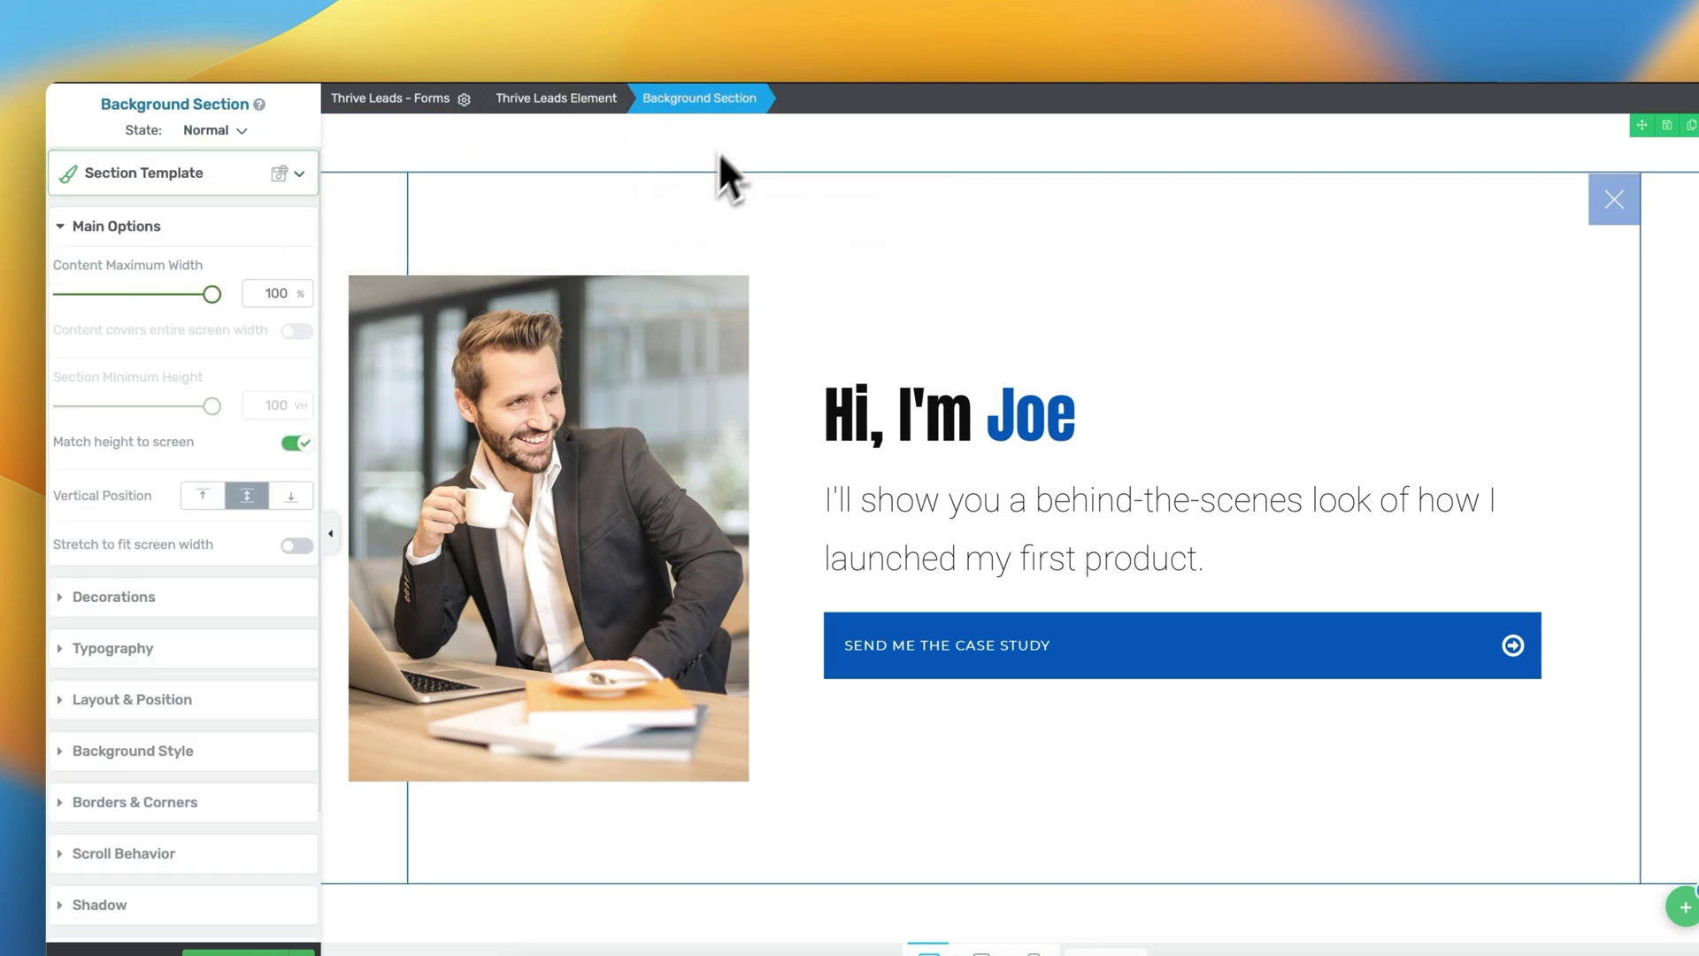
left_click(452, 186)
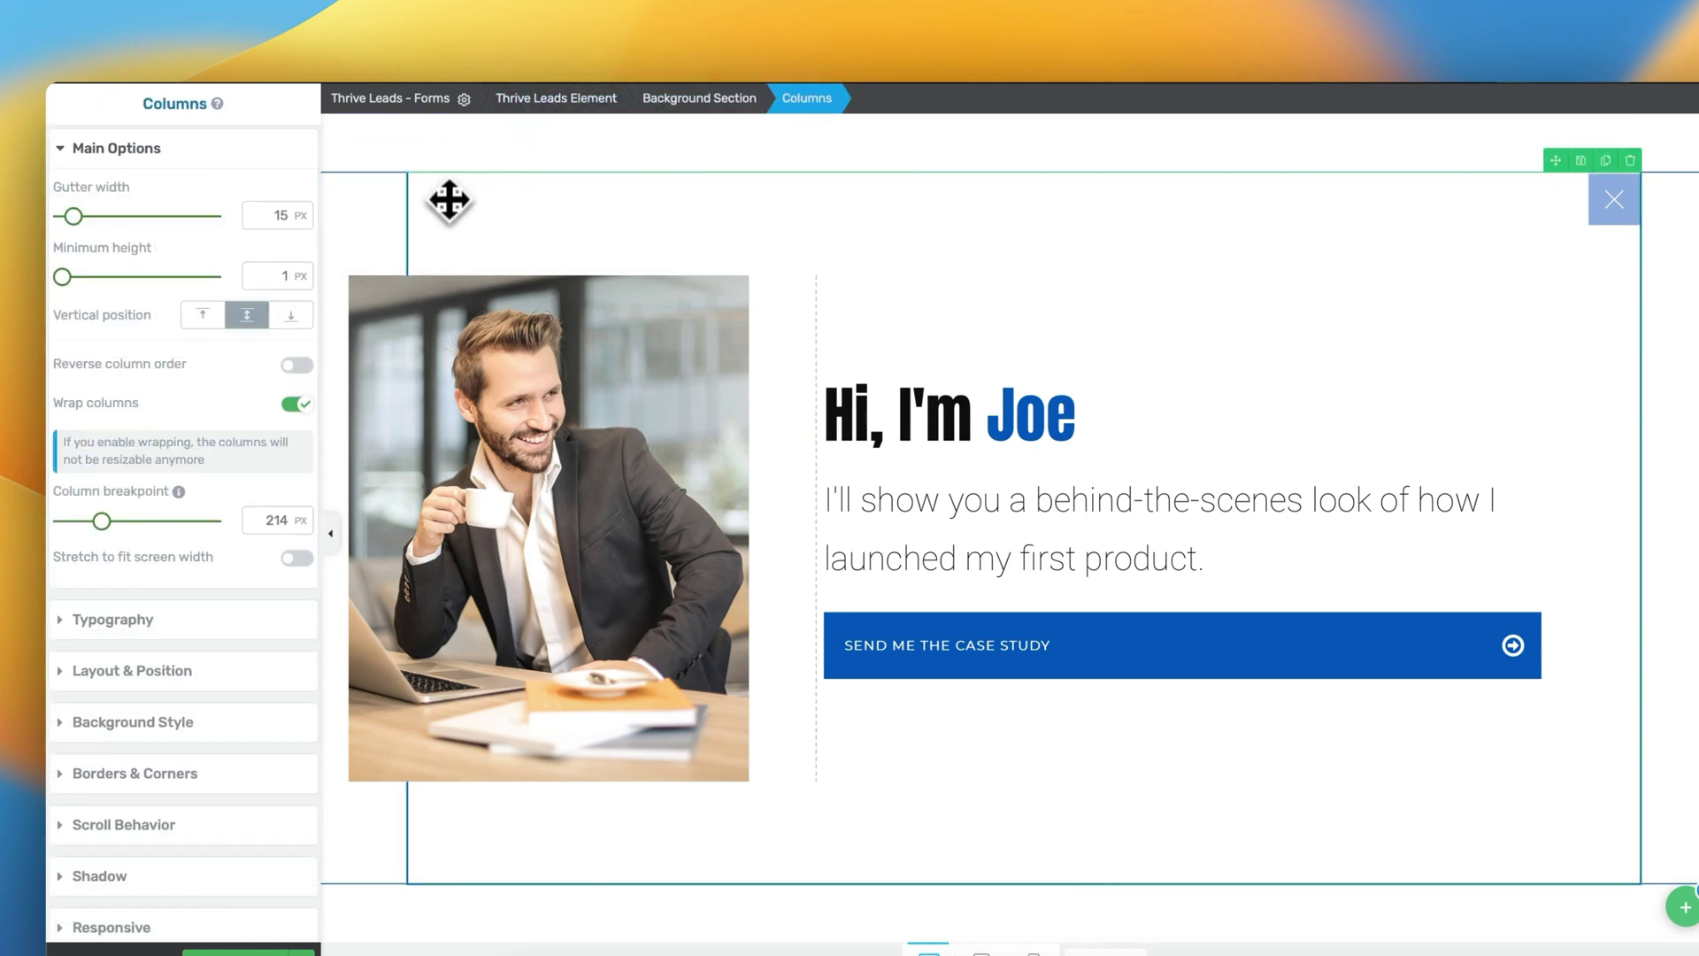
left_click(789, 407)
left_click(1048, 309)
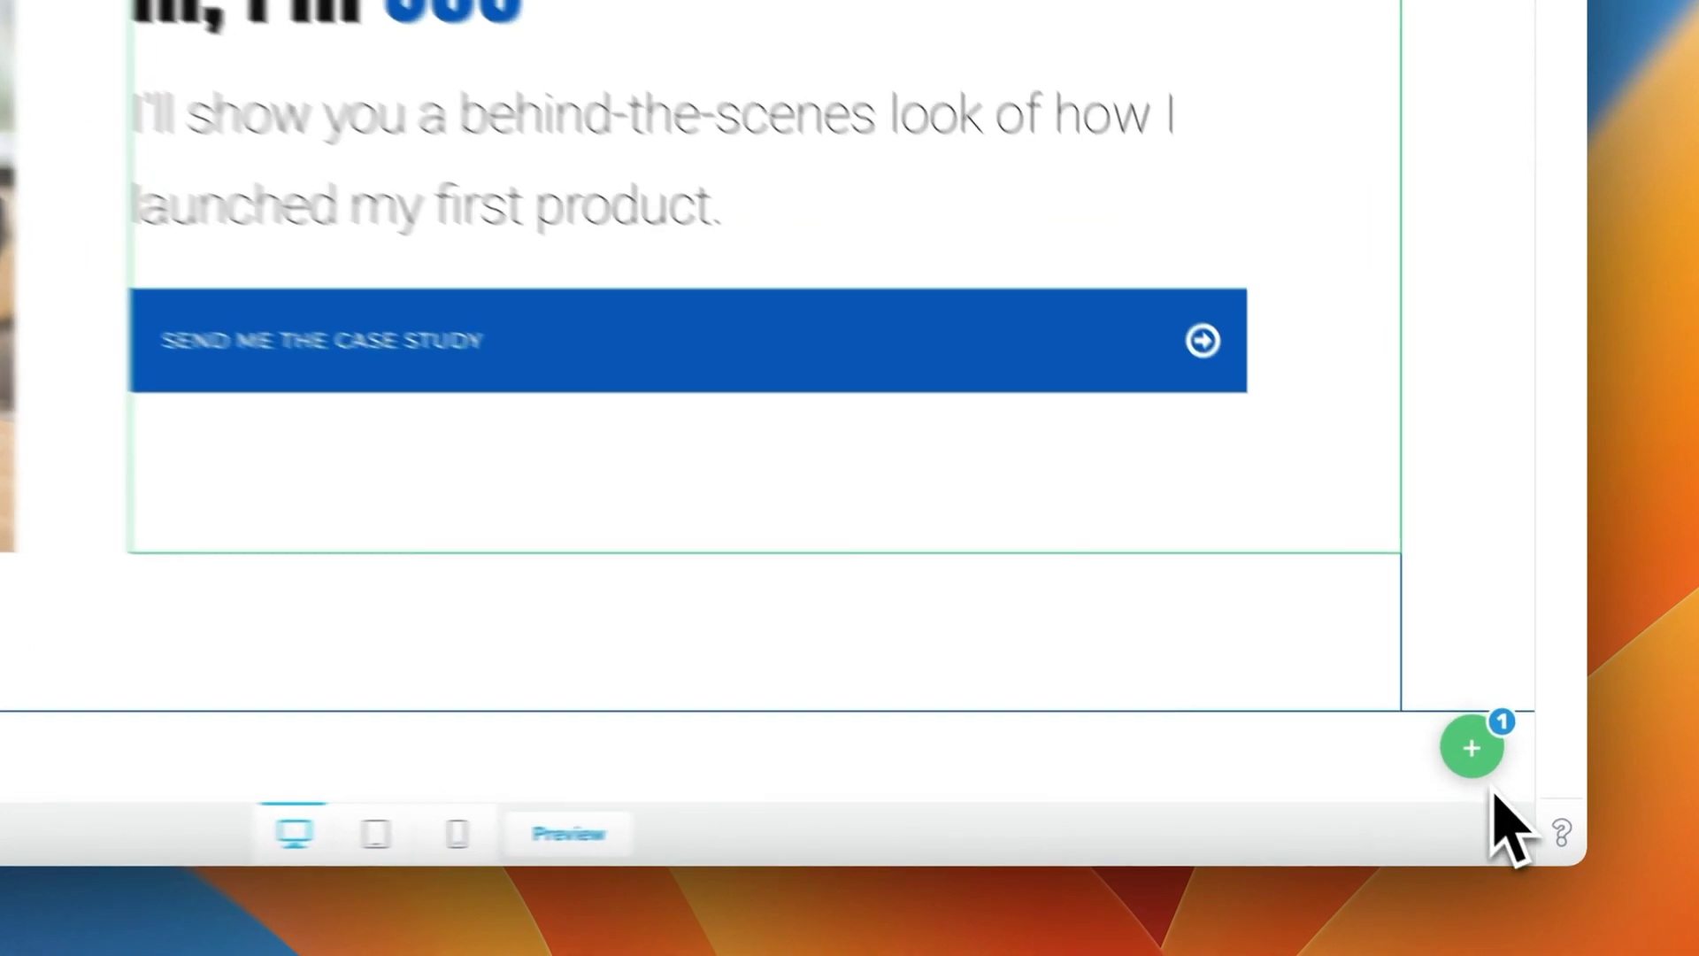
Step: View State 1 with its email and name fields, then delete it and confirm with OK
left_click(1524, 802)
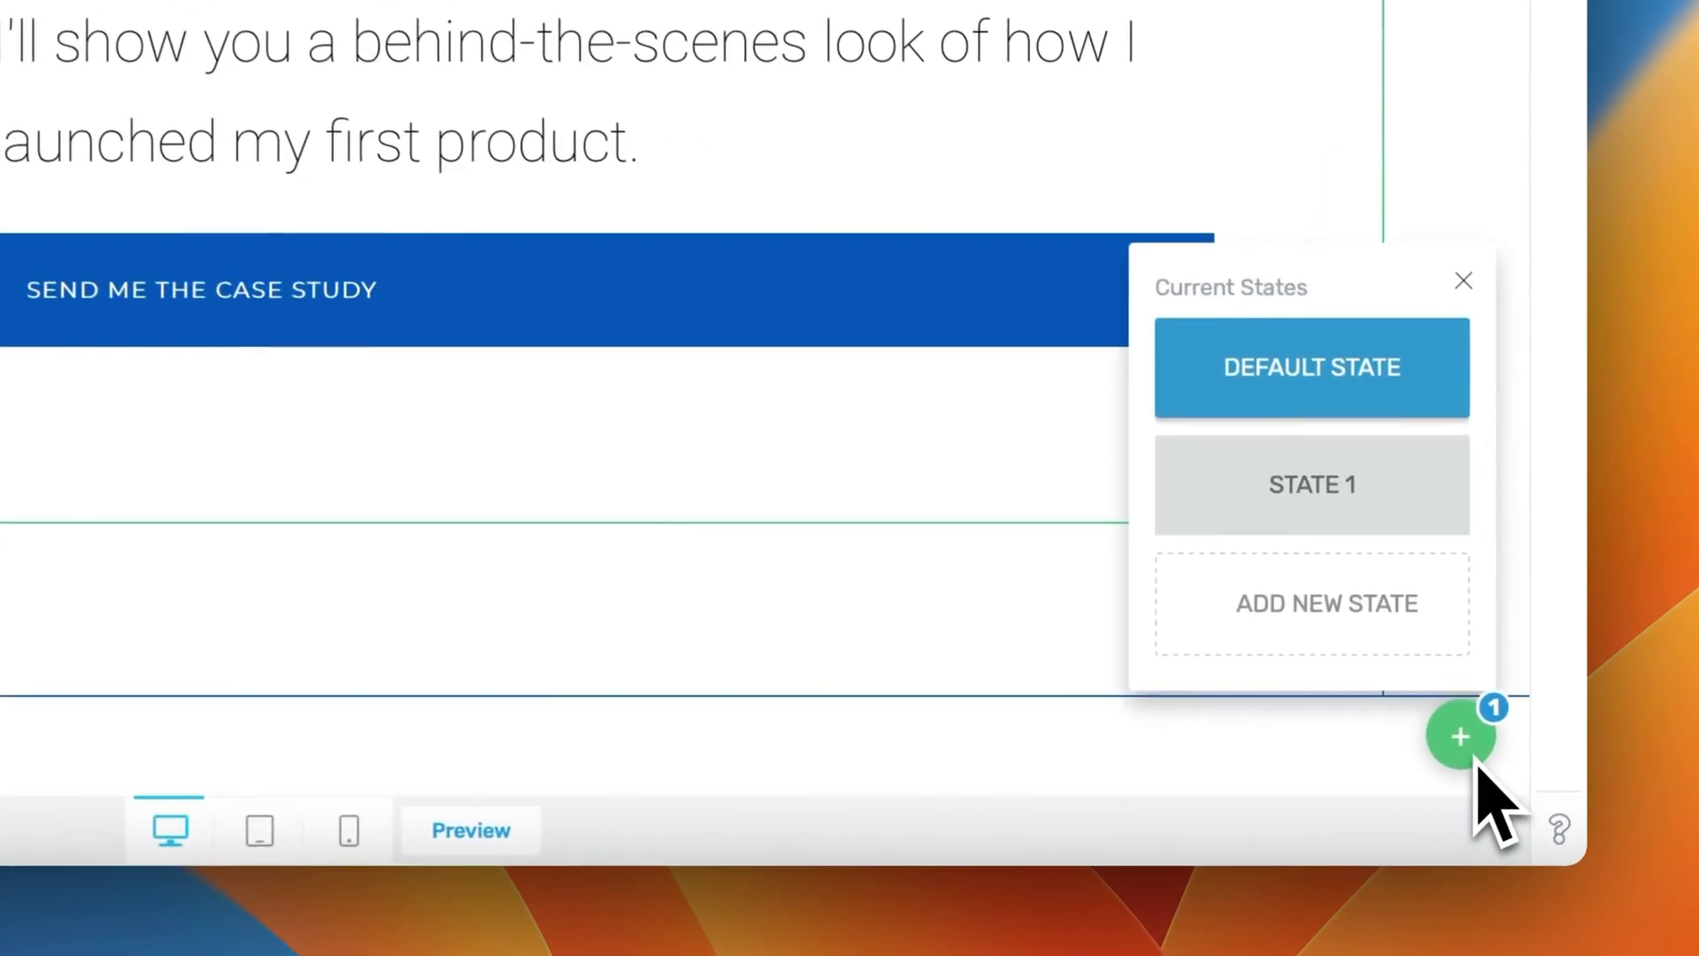
left_click(1388, 515)
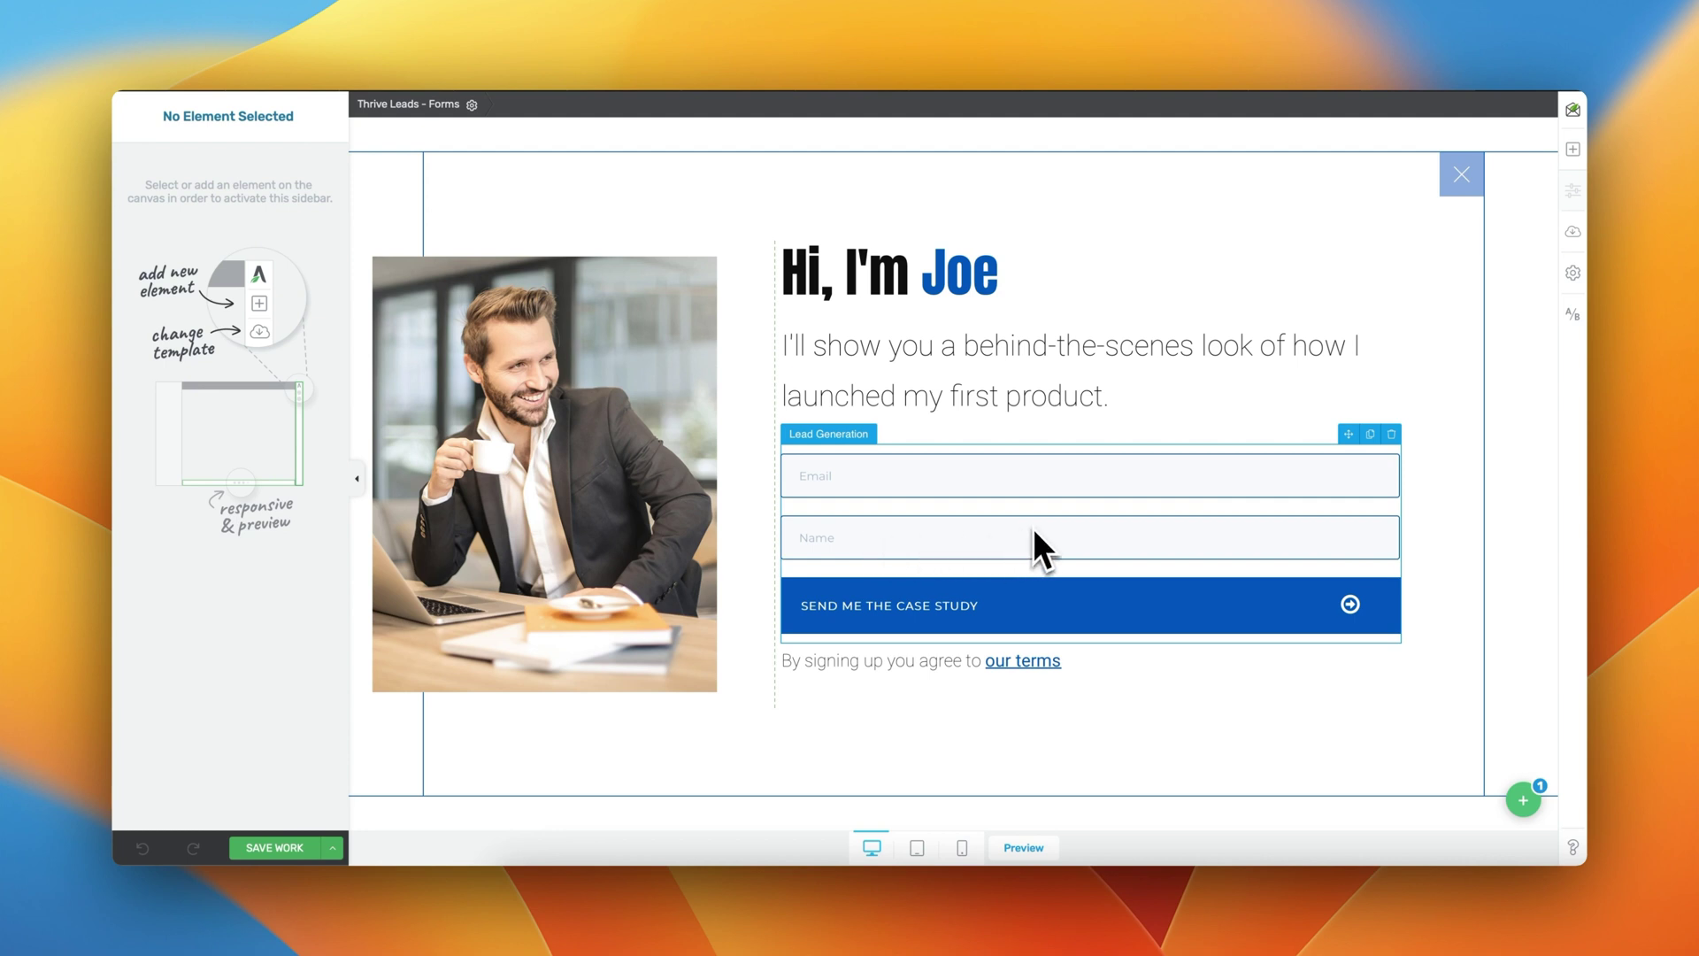
left_click(1520, 802)
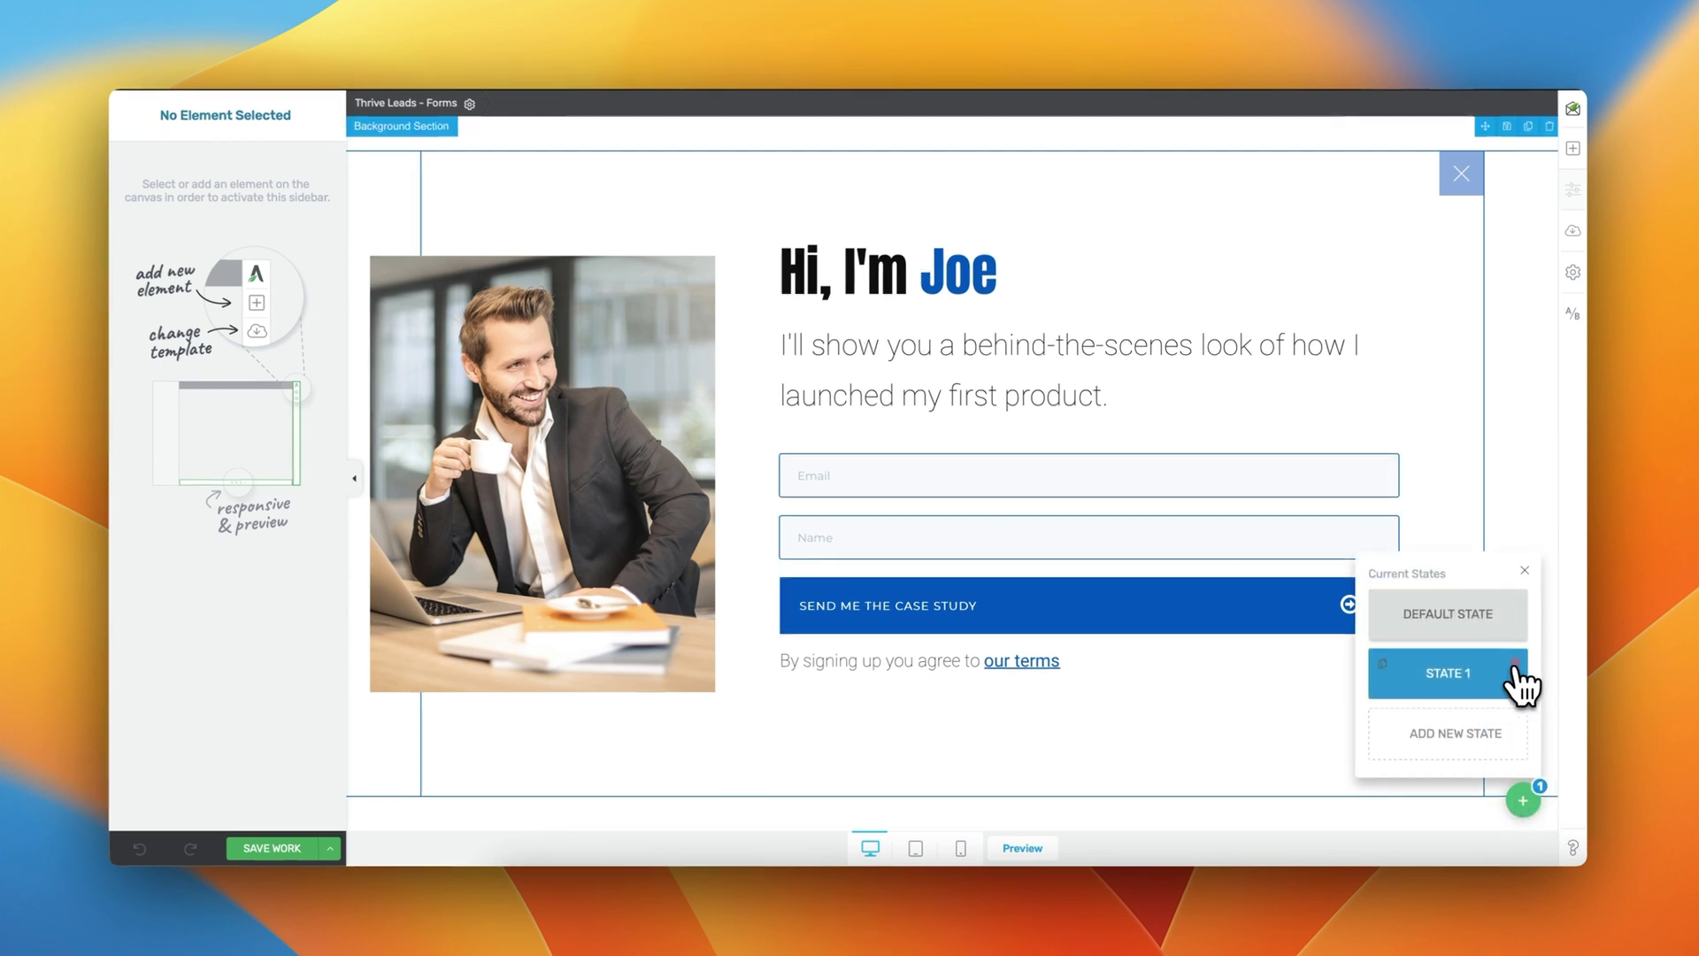
left_click(1515, 666)
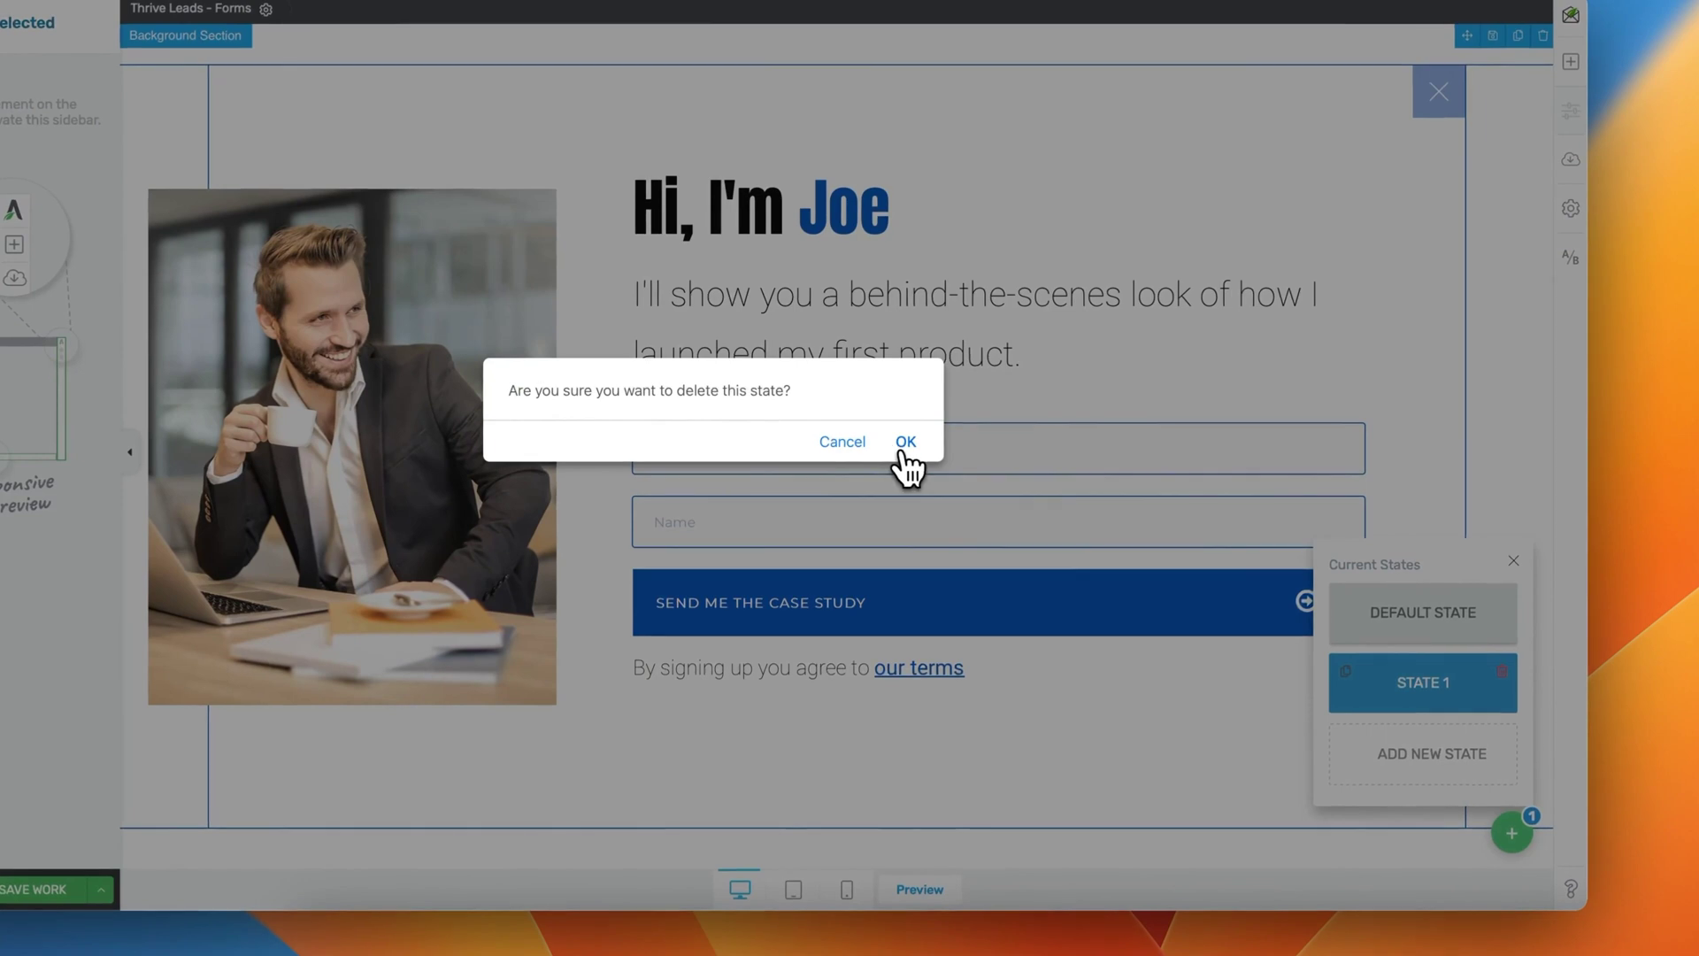
left_click(903, 448)
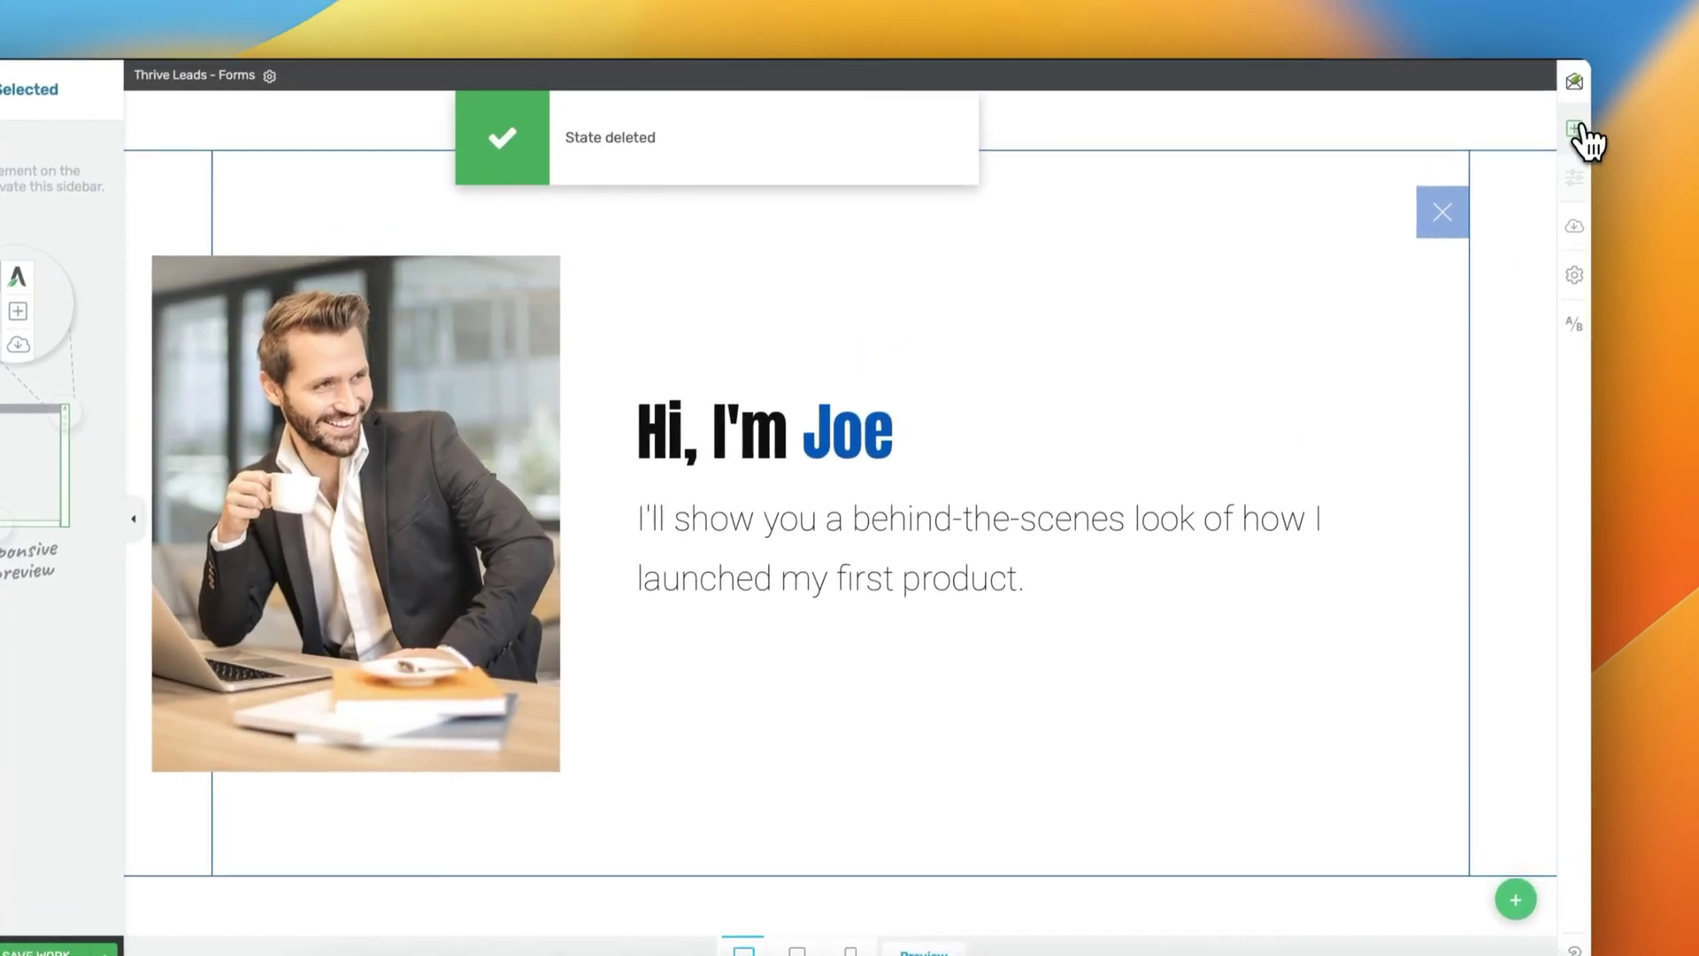
Step: Drop a Lead Generation element below the lightbox text and apply the Opt-in Form 08 template
left_click(1593, 81)
type("form")
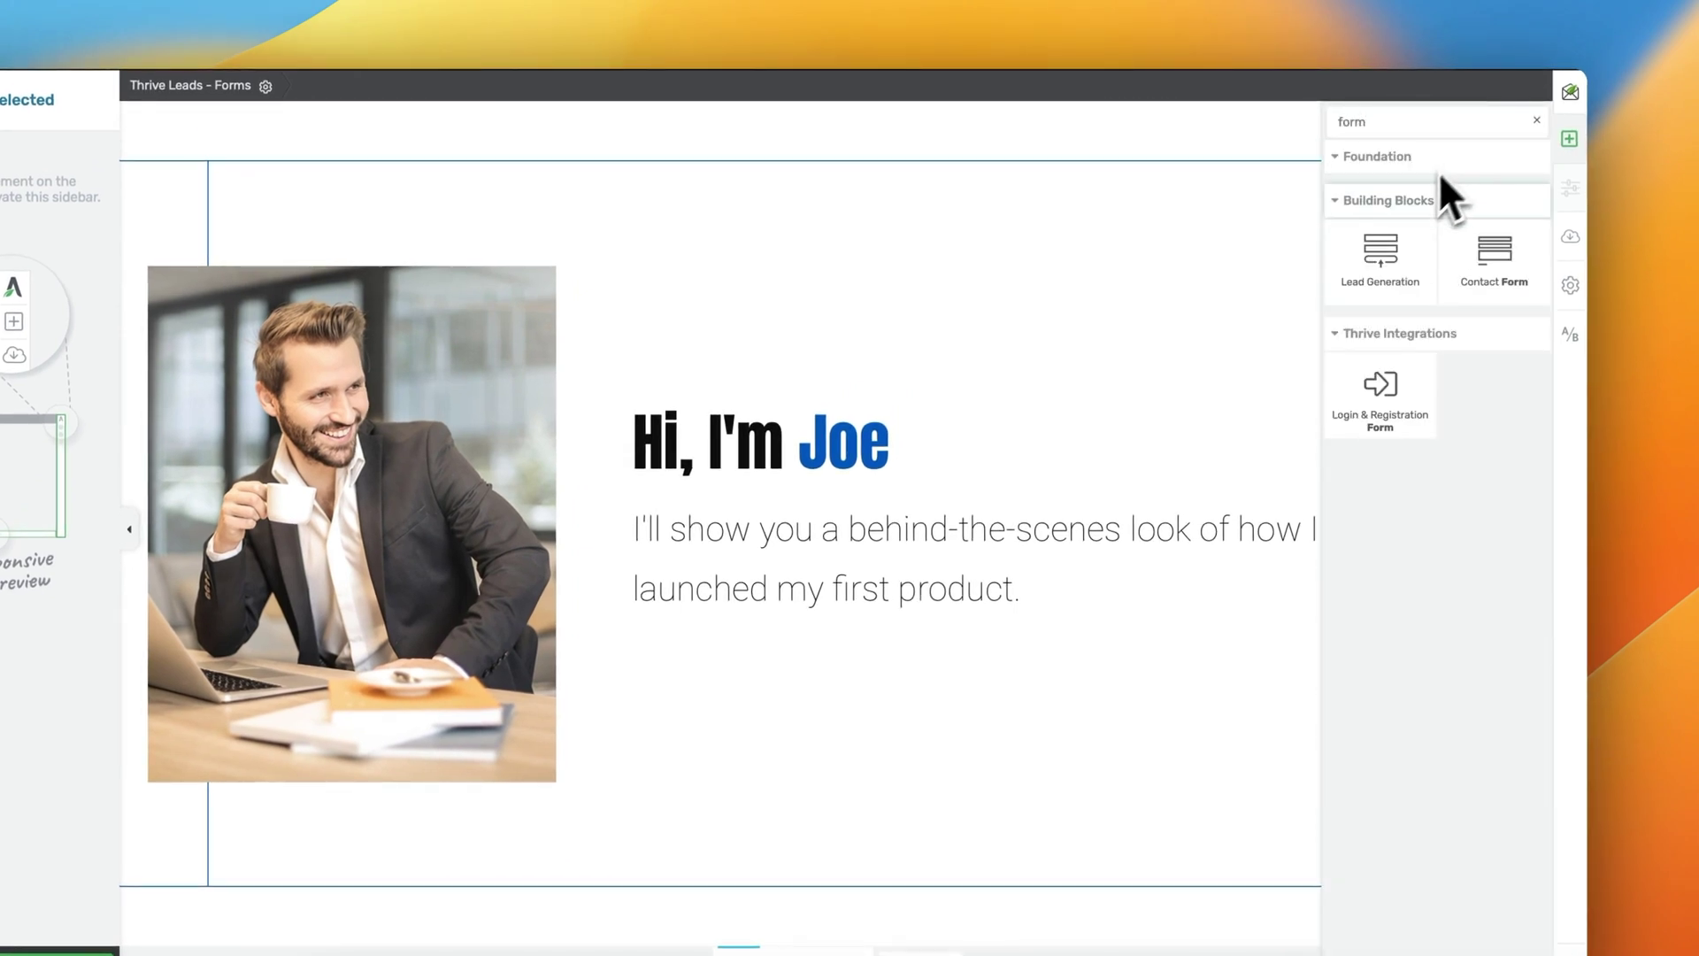
left_click_drag(1388, 261, 893, 631)
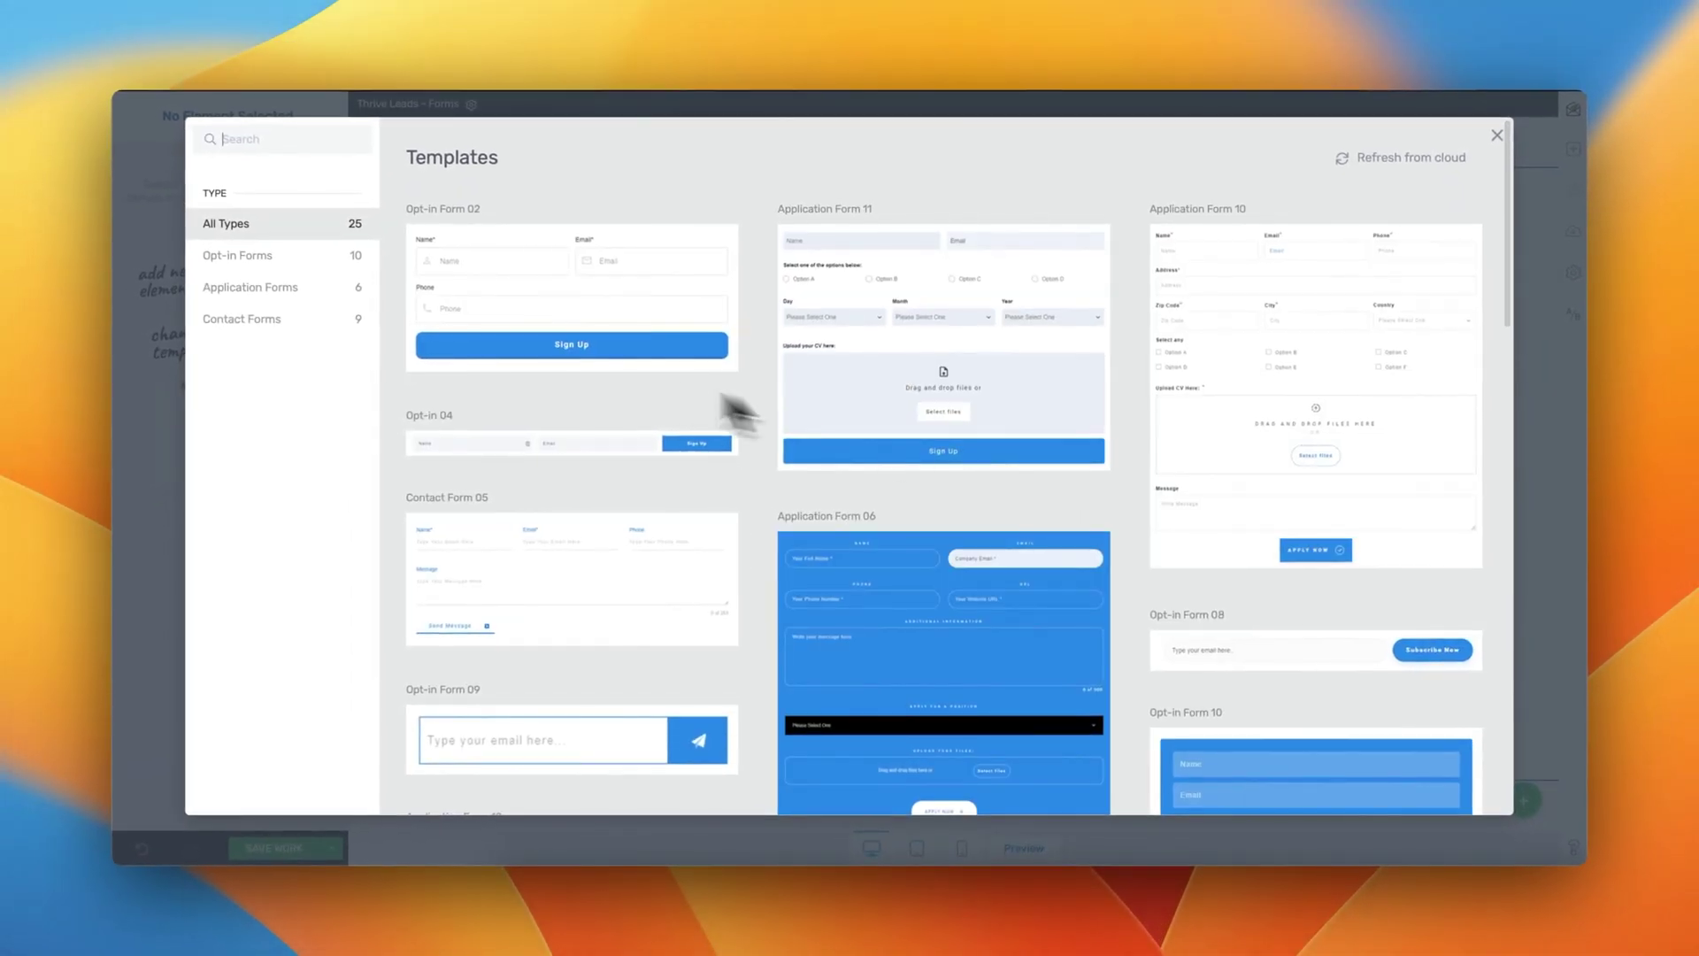
scroll(672, 461, "down", 5)
scroll(672, 522, "down", 6)
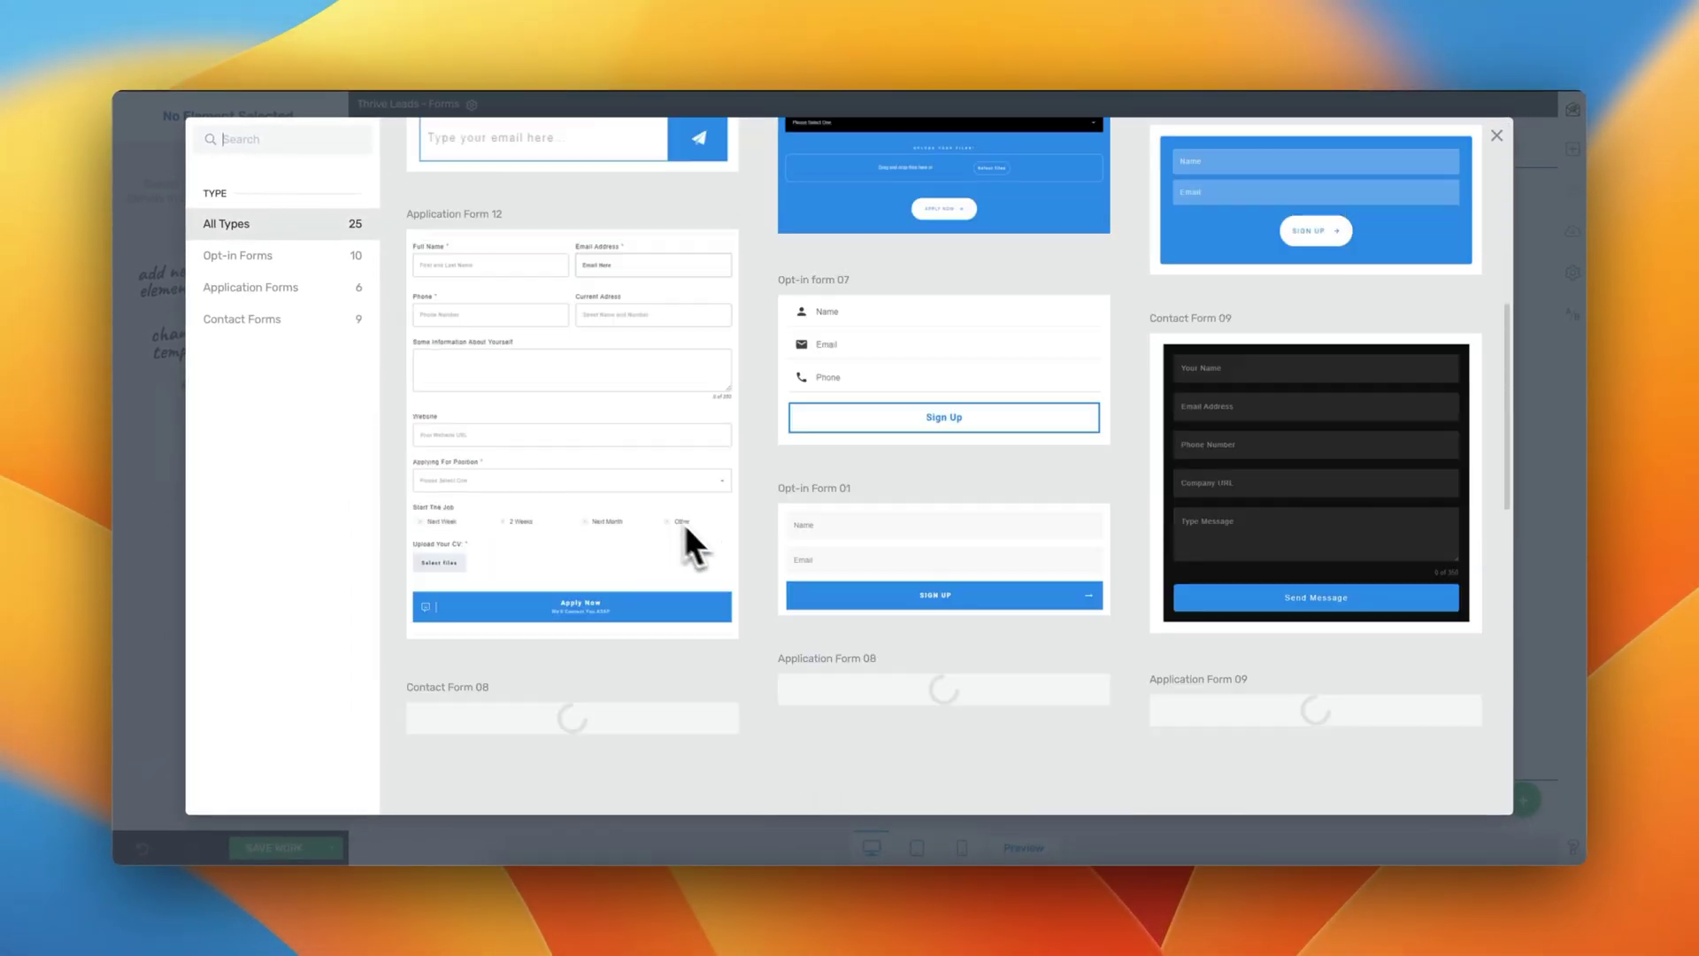
scroll(717, 542, "up", 9)
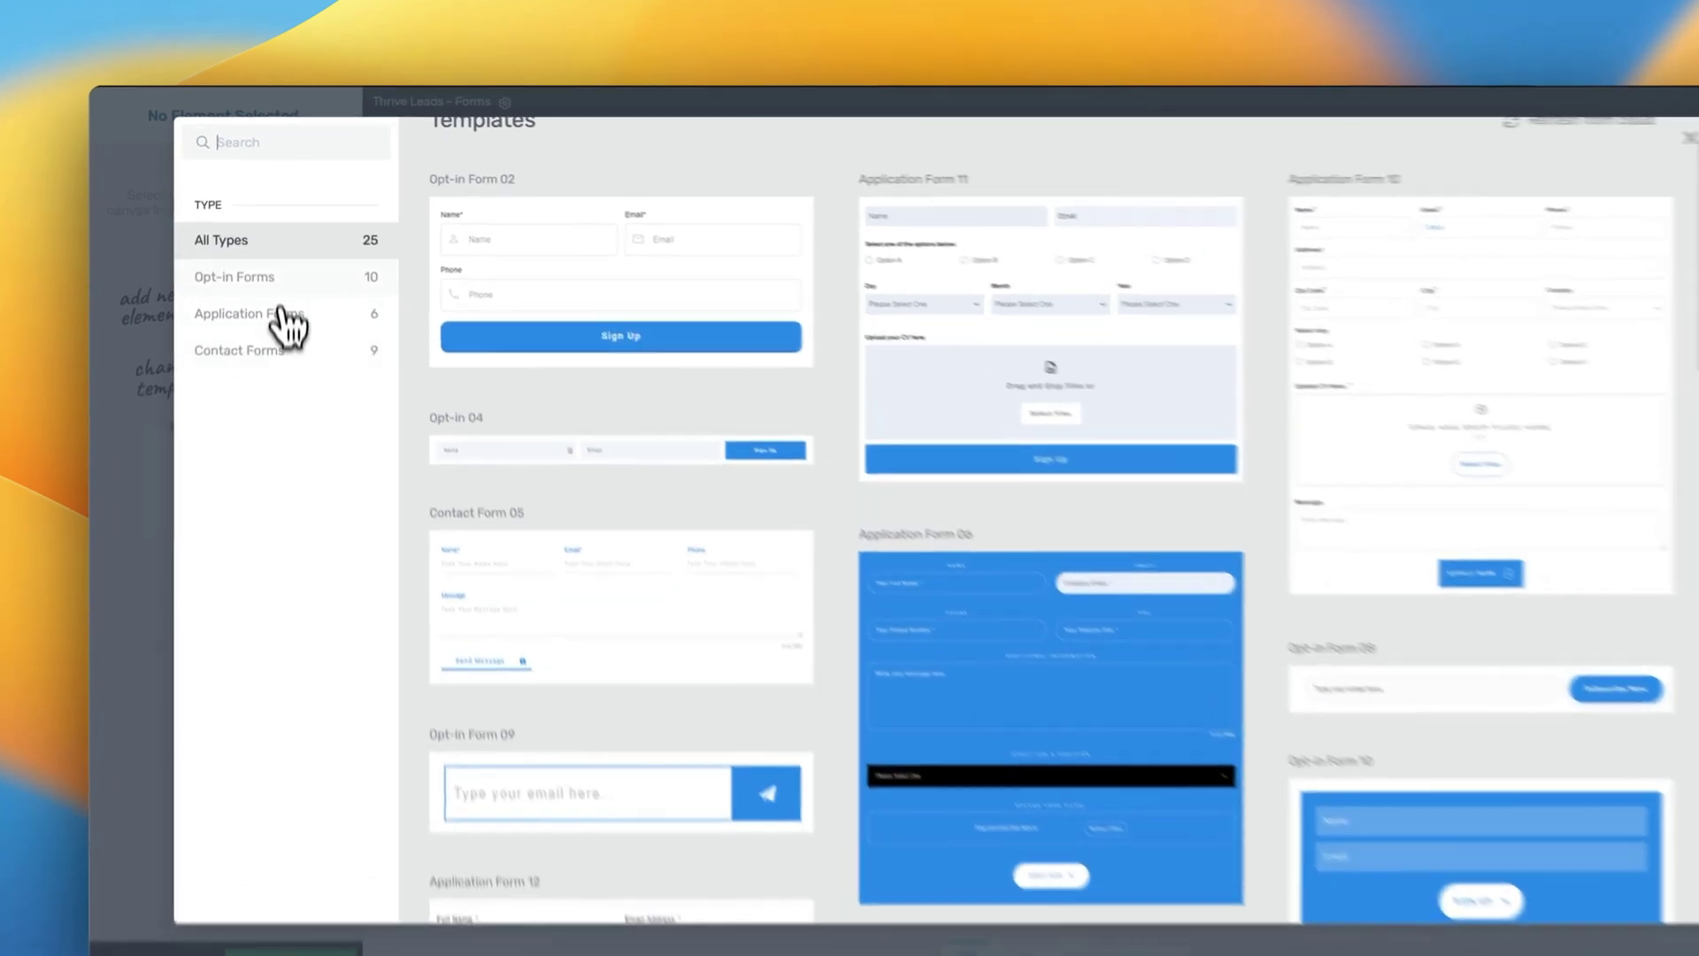
left_click(237, 255)
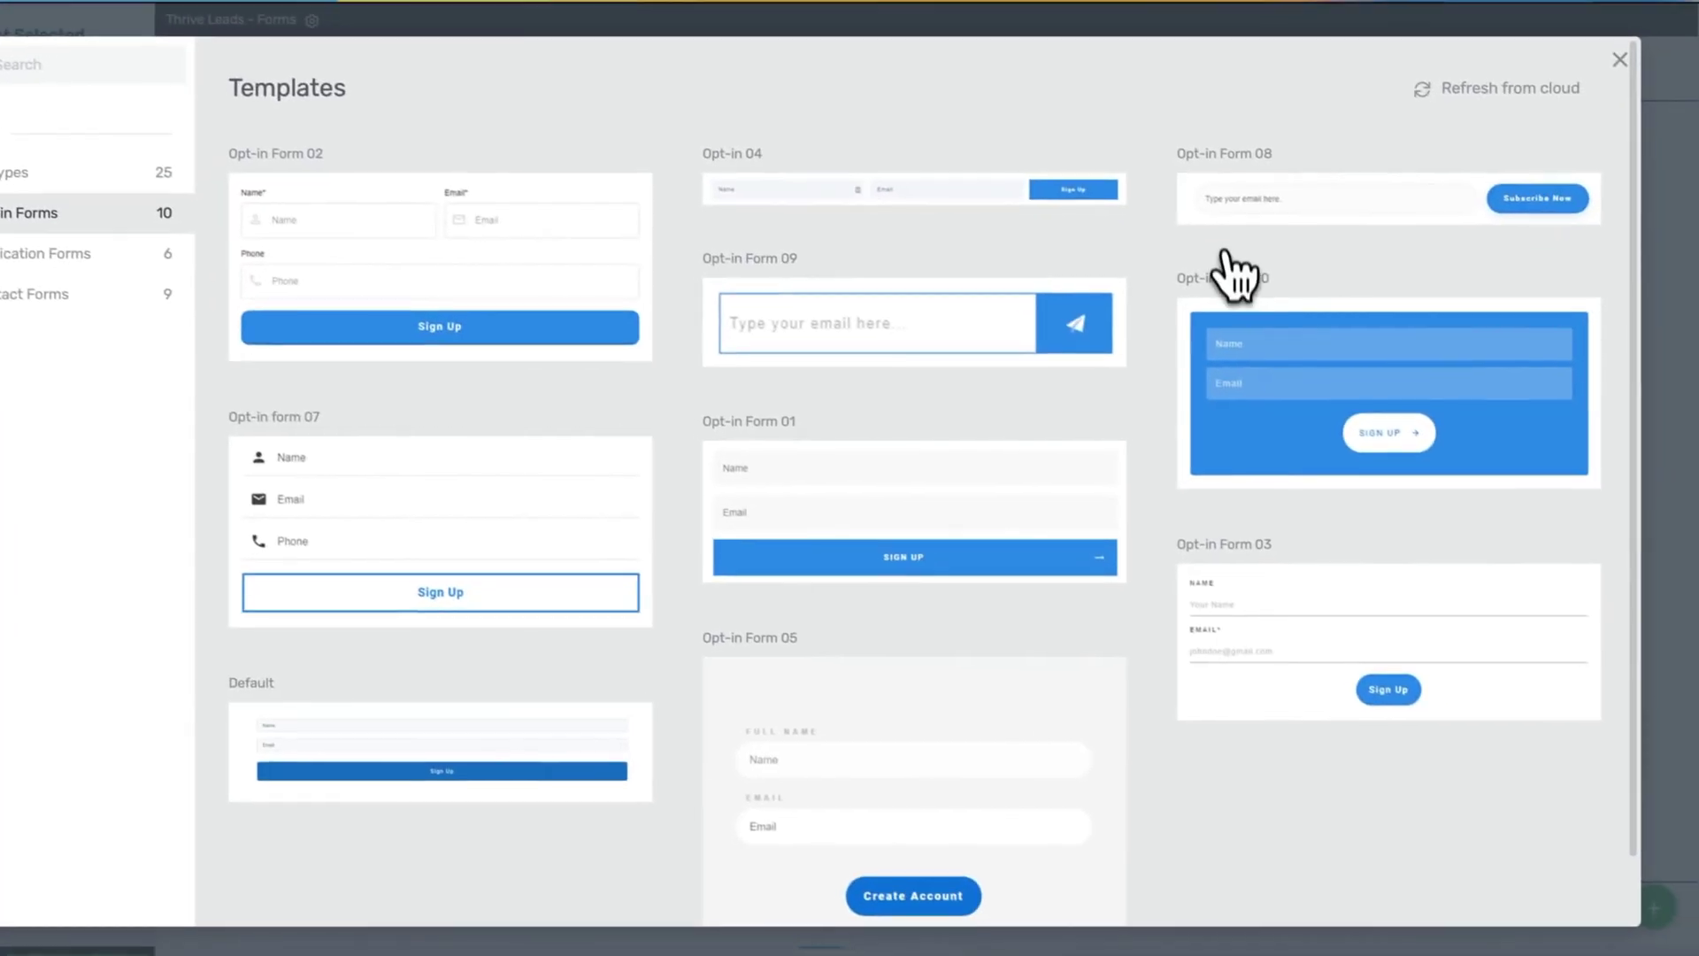
left_click(1443, 327)
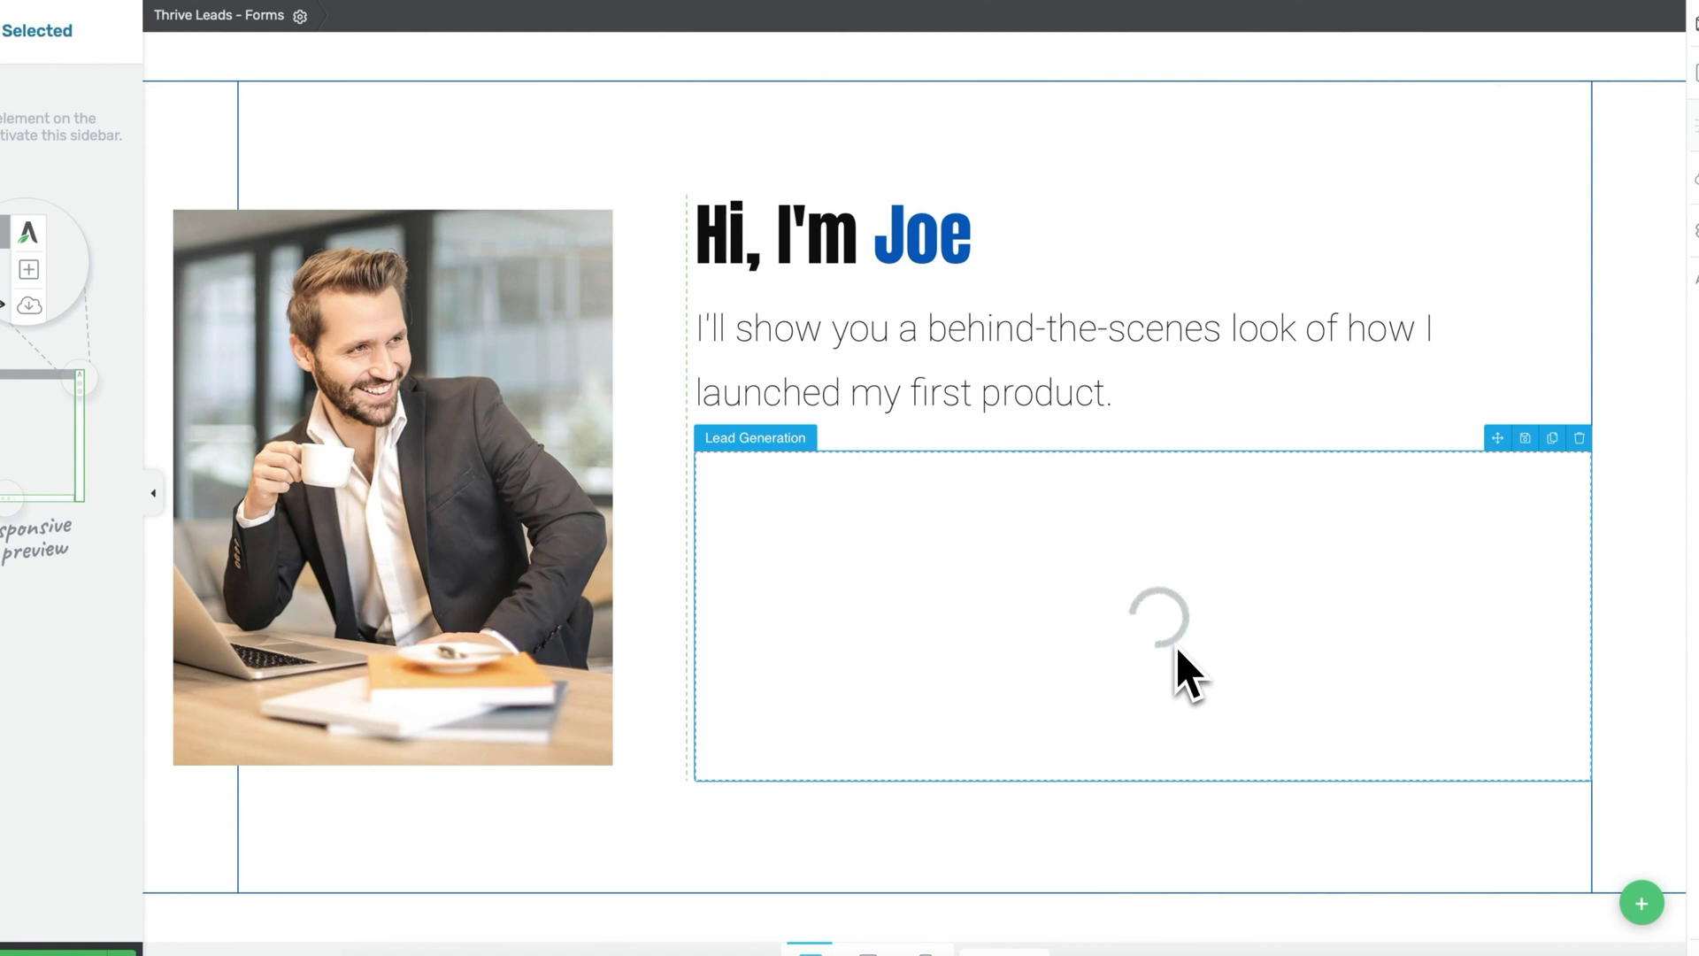
Step: Dismiss the template tip, save the lightbox design, and return to the WordPress admin page
left_click(730, 739)
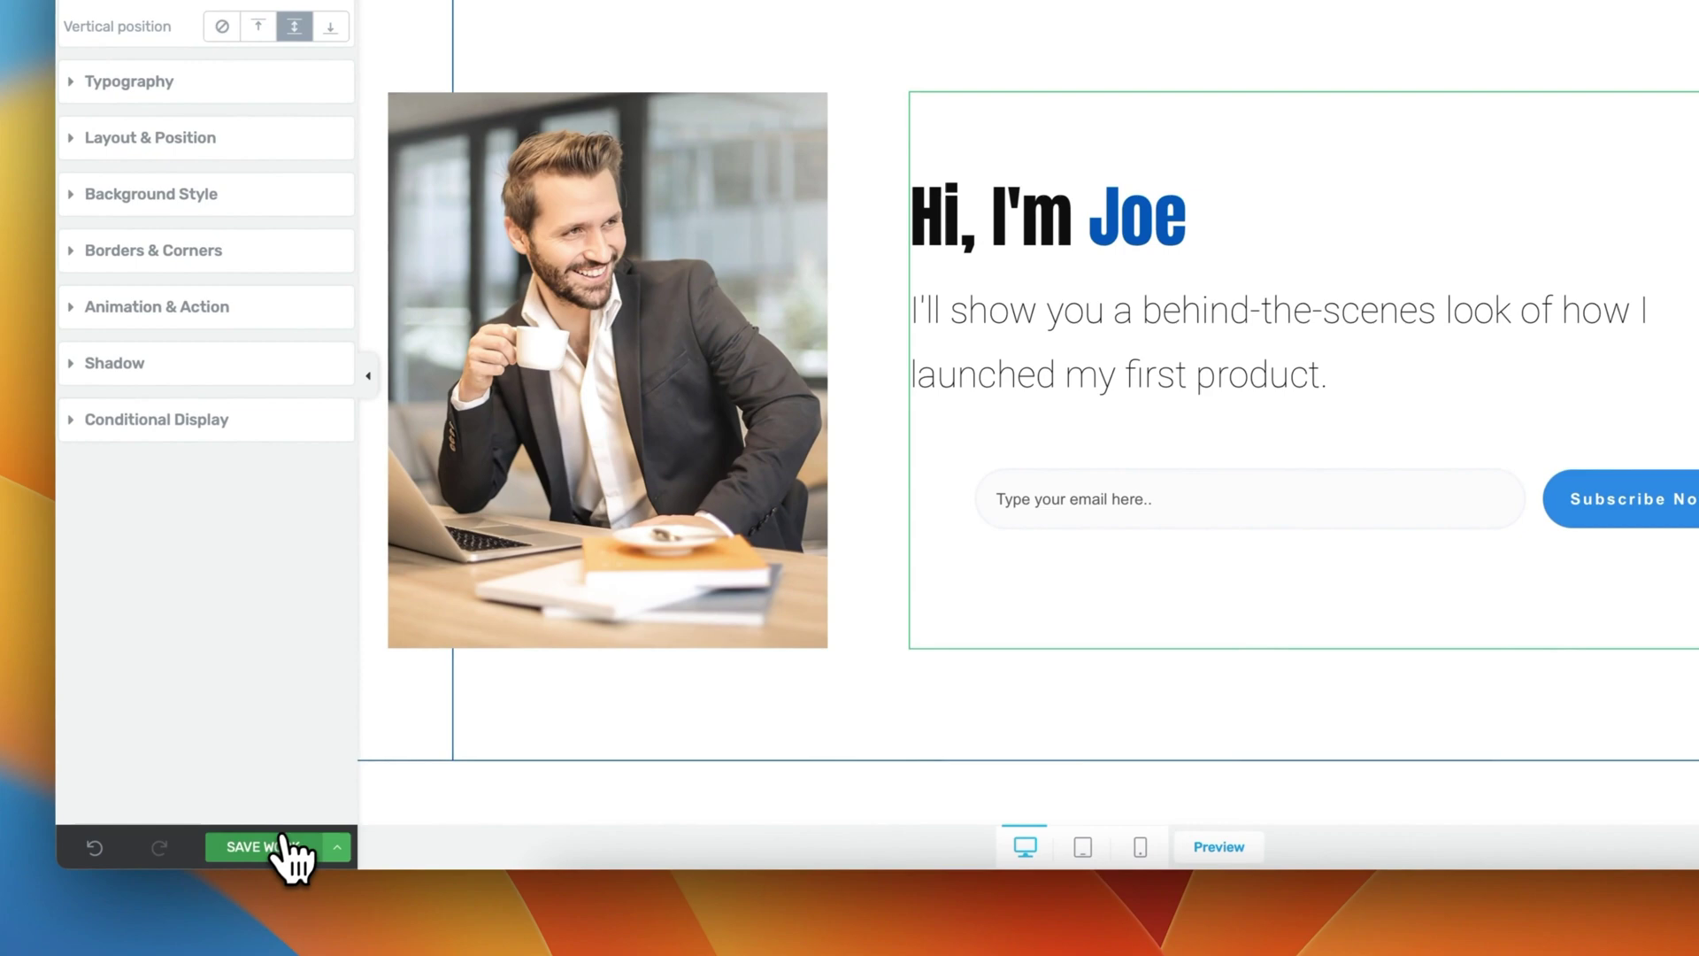
left_click(285, 848)
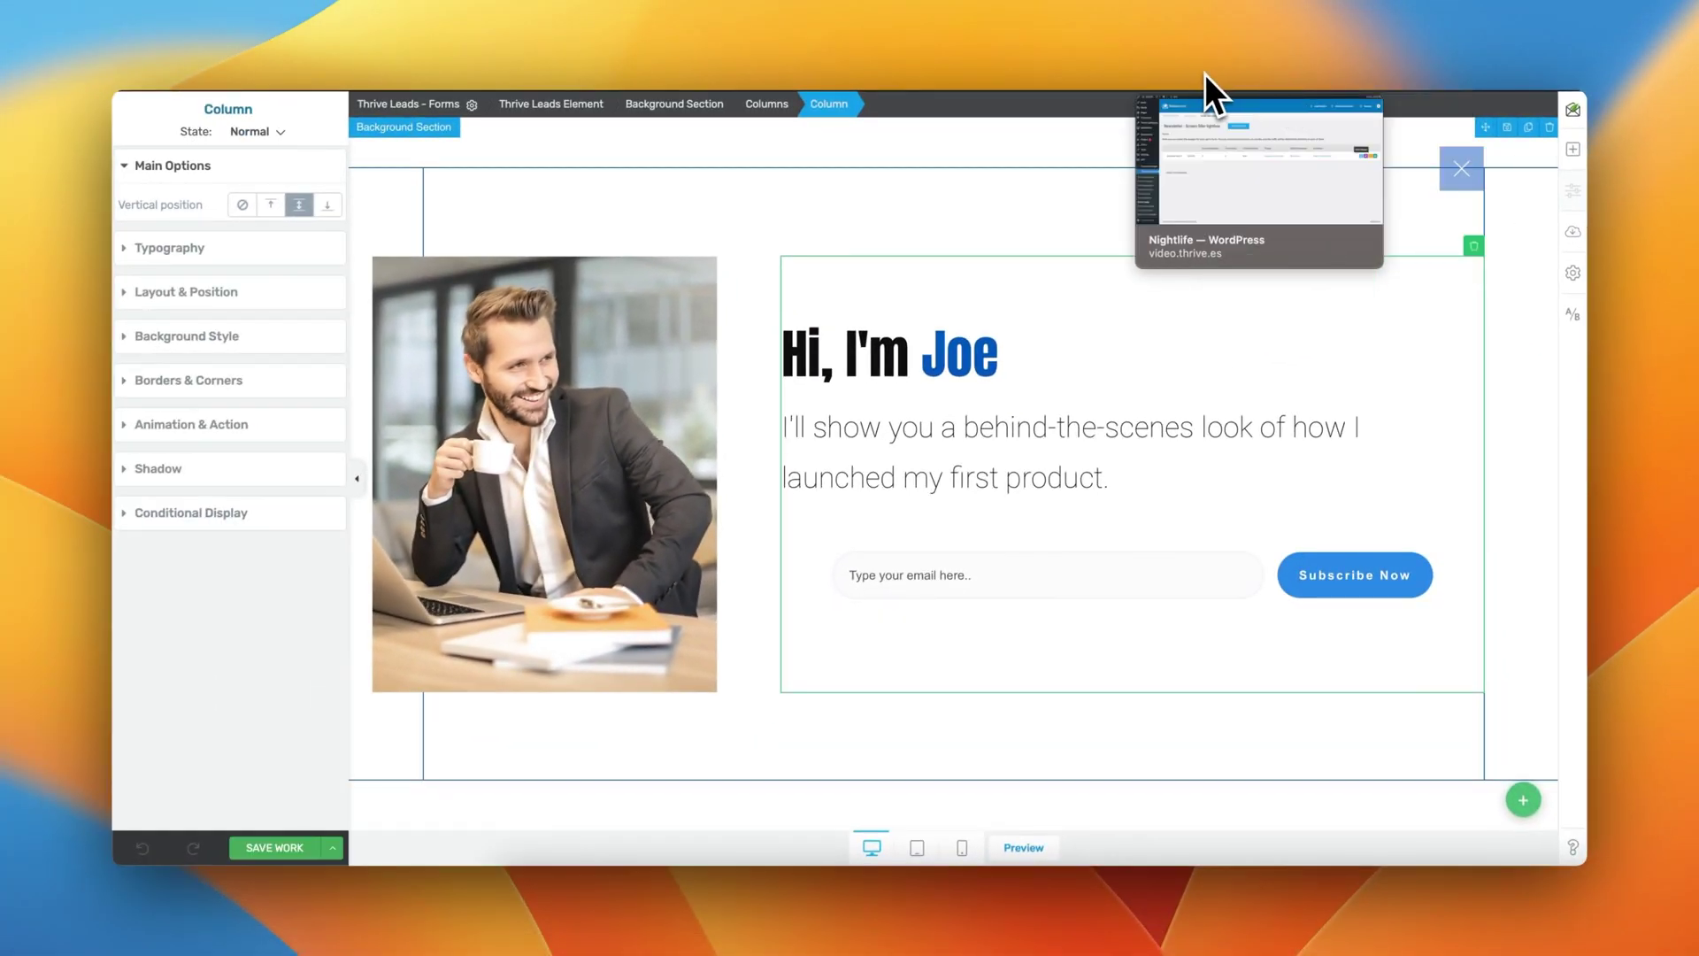
left_click(1204, 87)
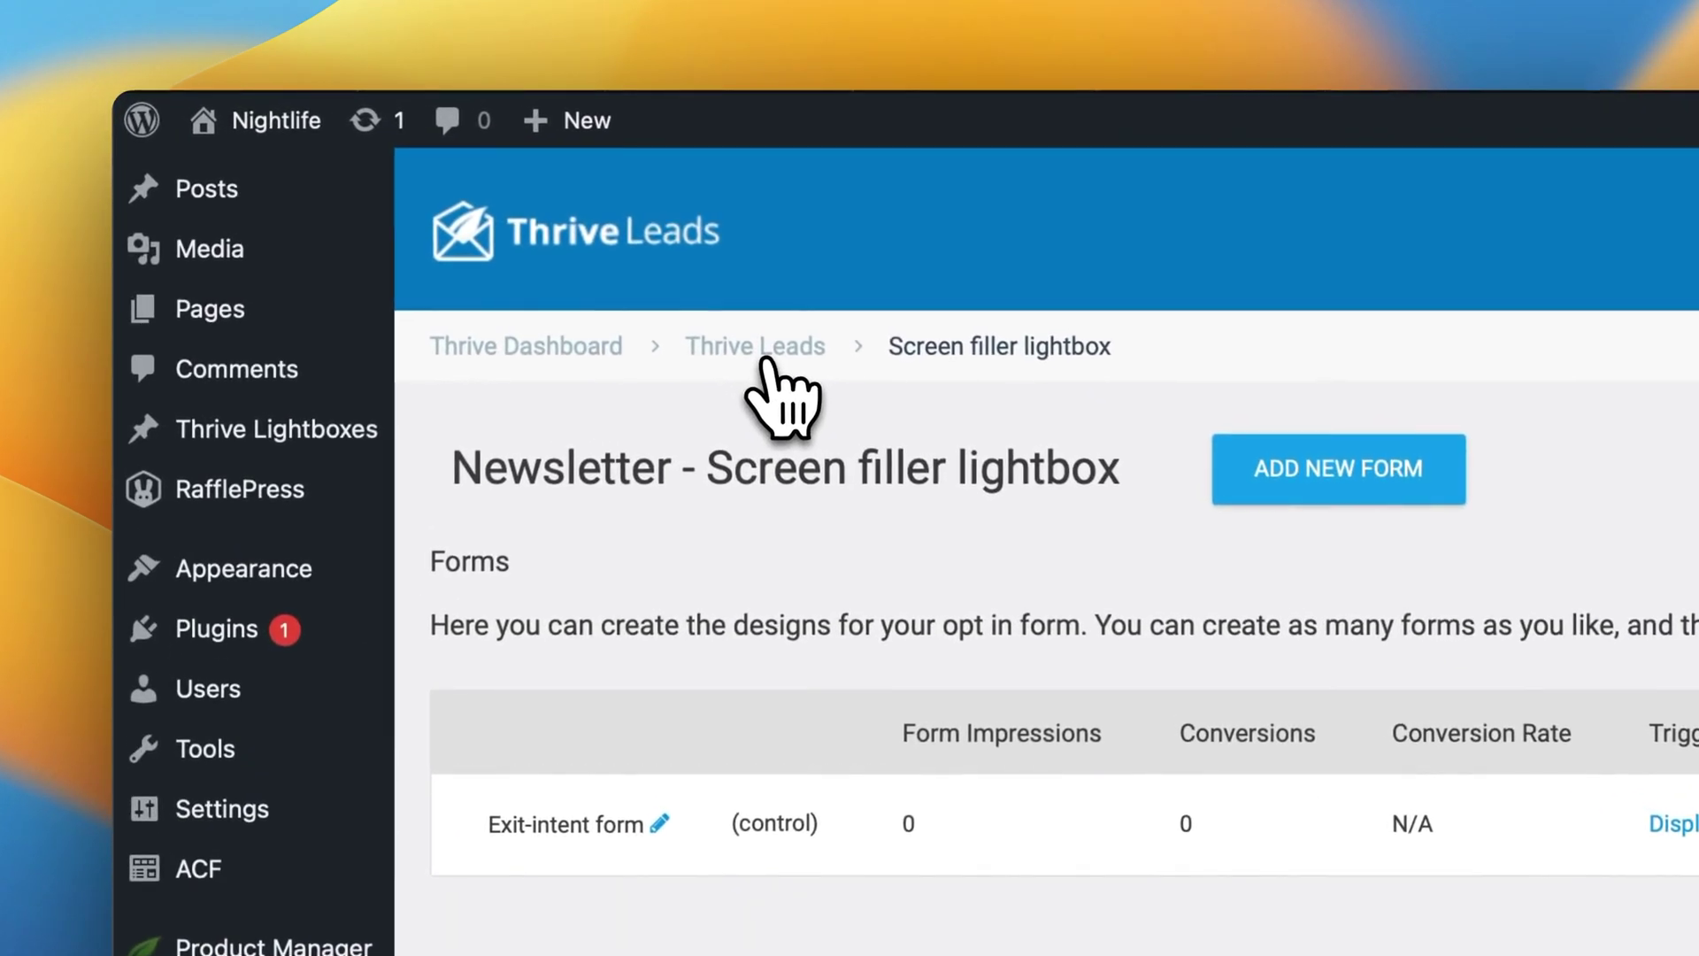
Step: Go back to the Thrive Leads dashboard and expand the Newsletter lead group's forms
left_click(761, 350)
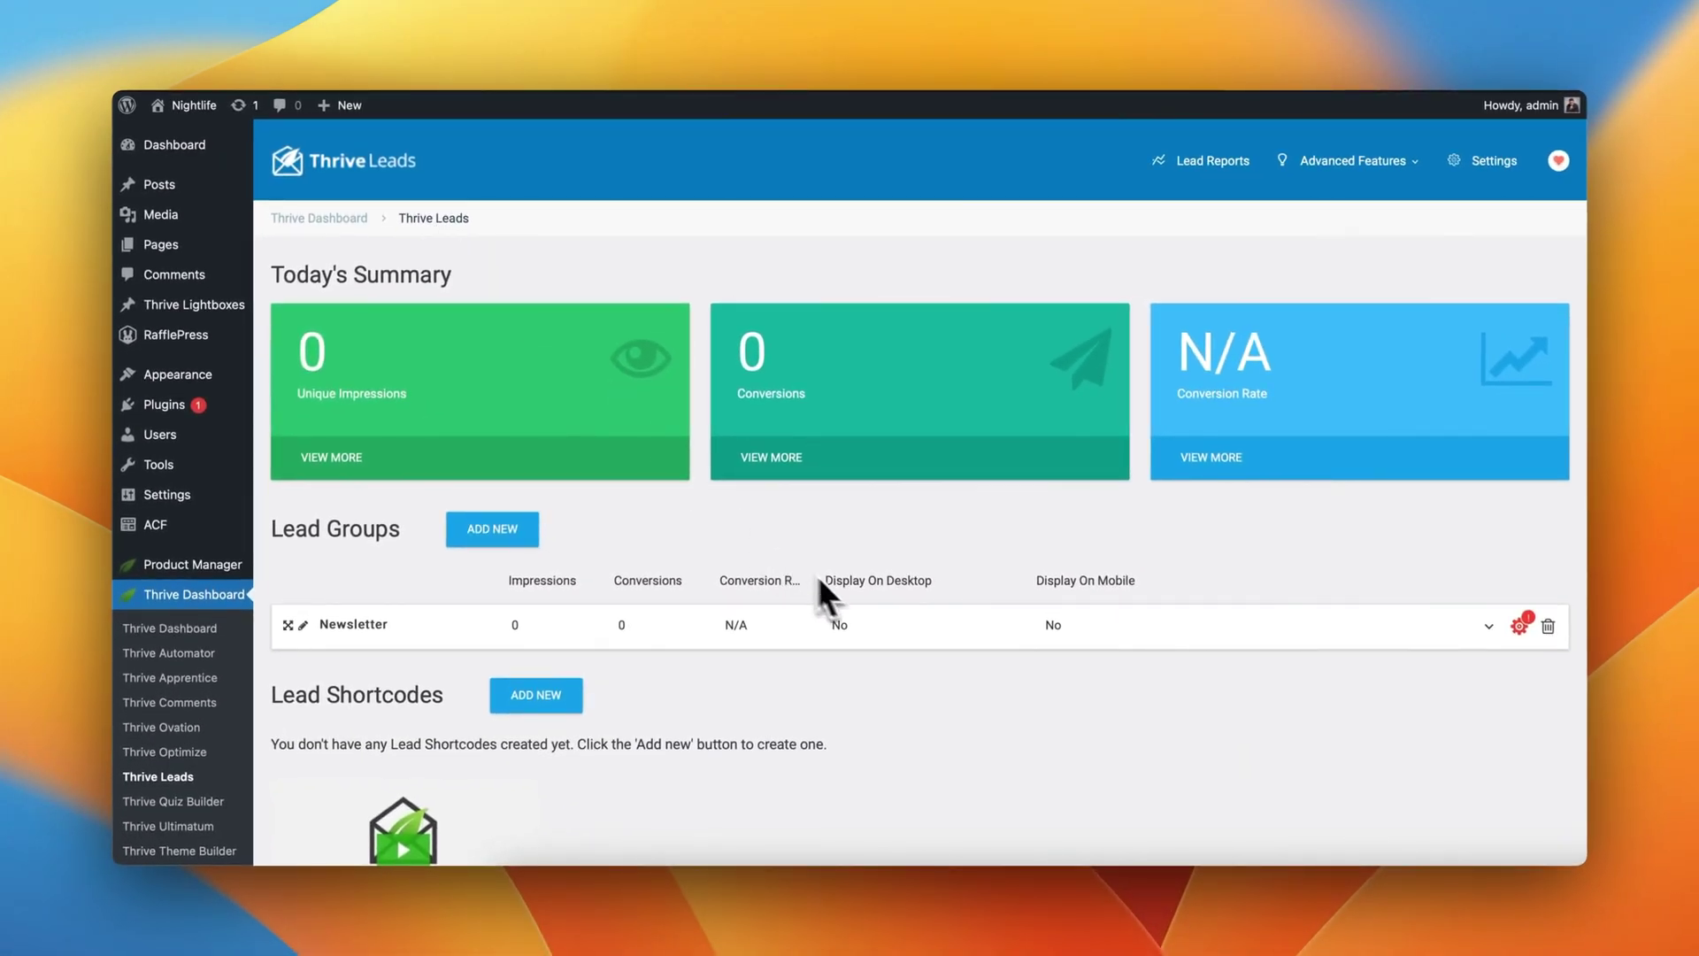
scroll(619, 576, "down", 1)
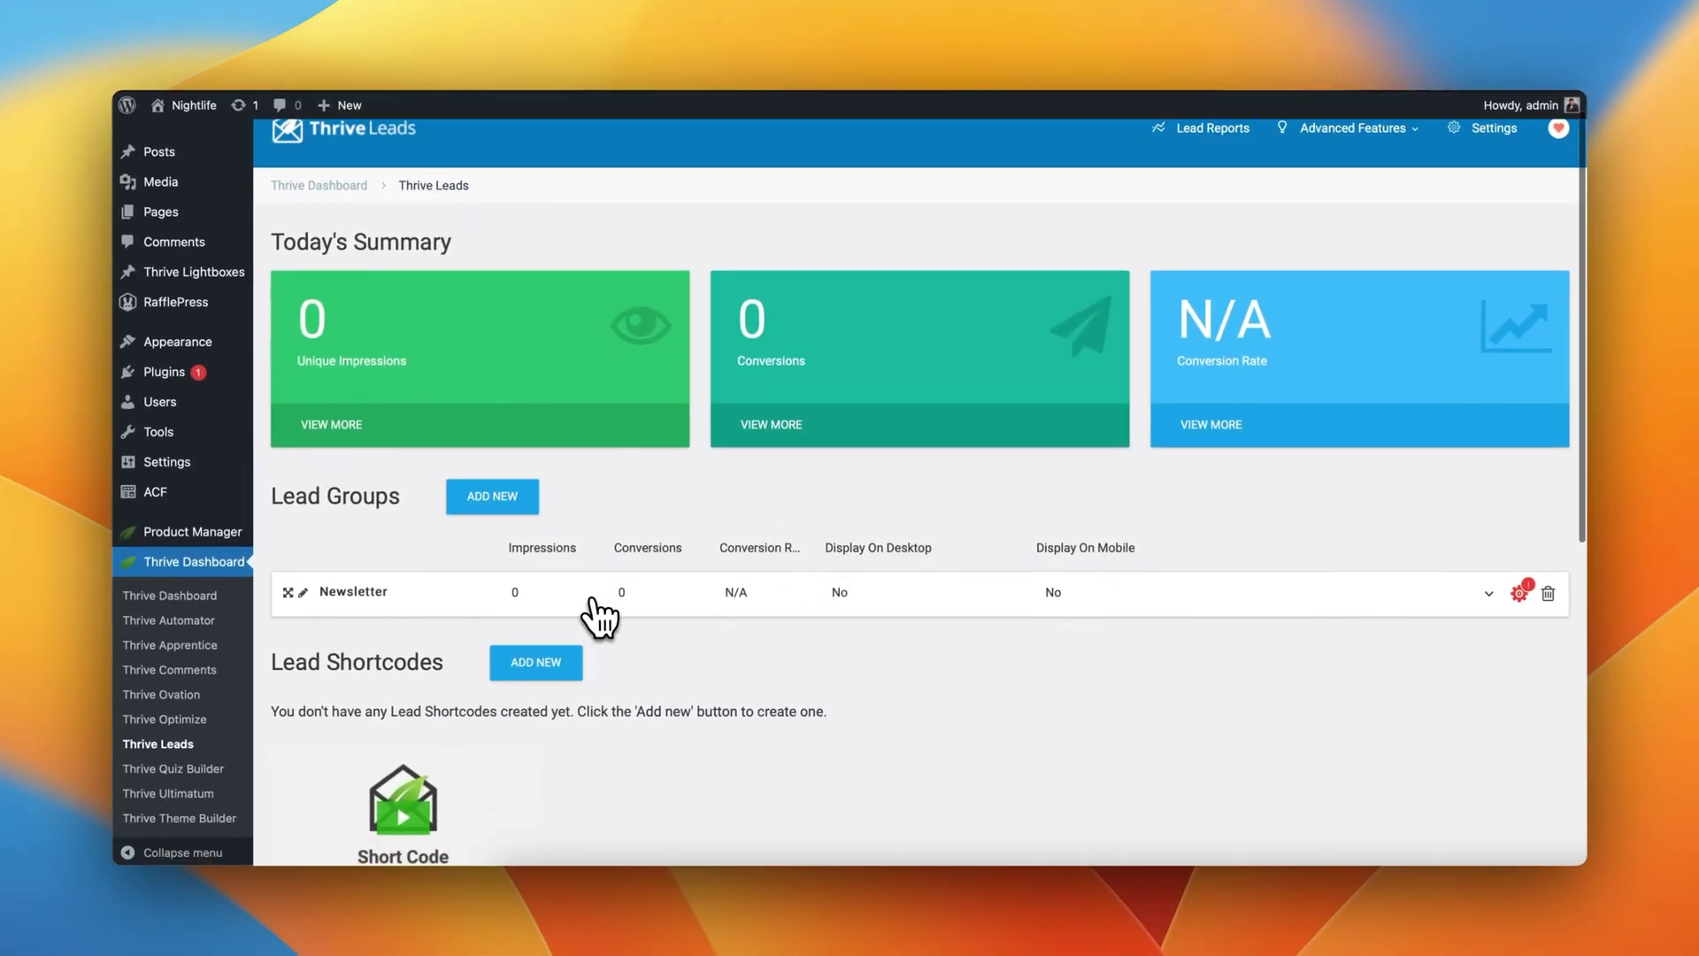
left_click(591, 599)
scroll(591, 600, "down", 2)
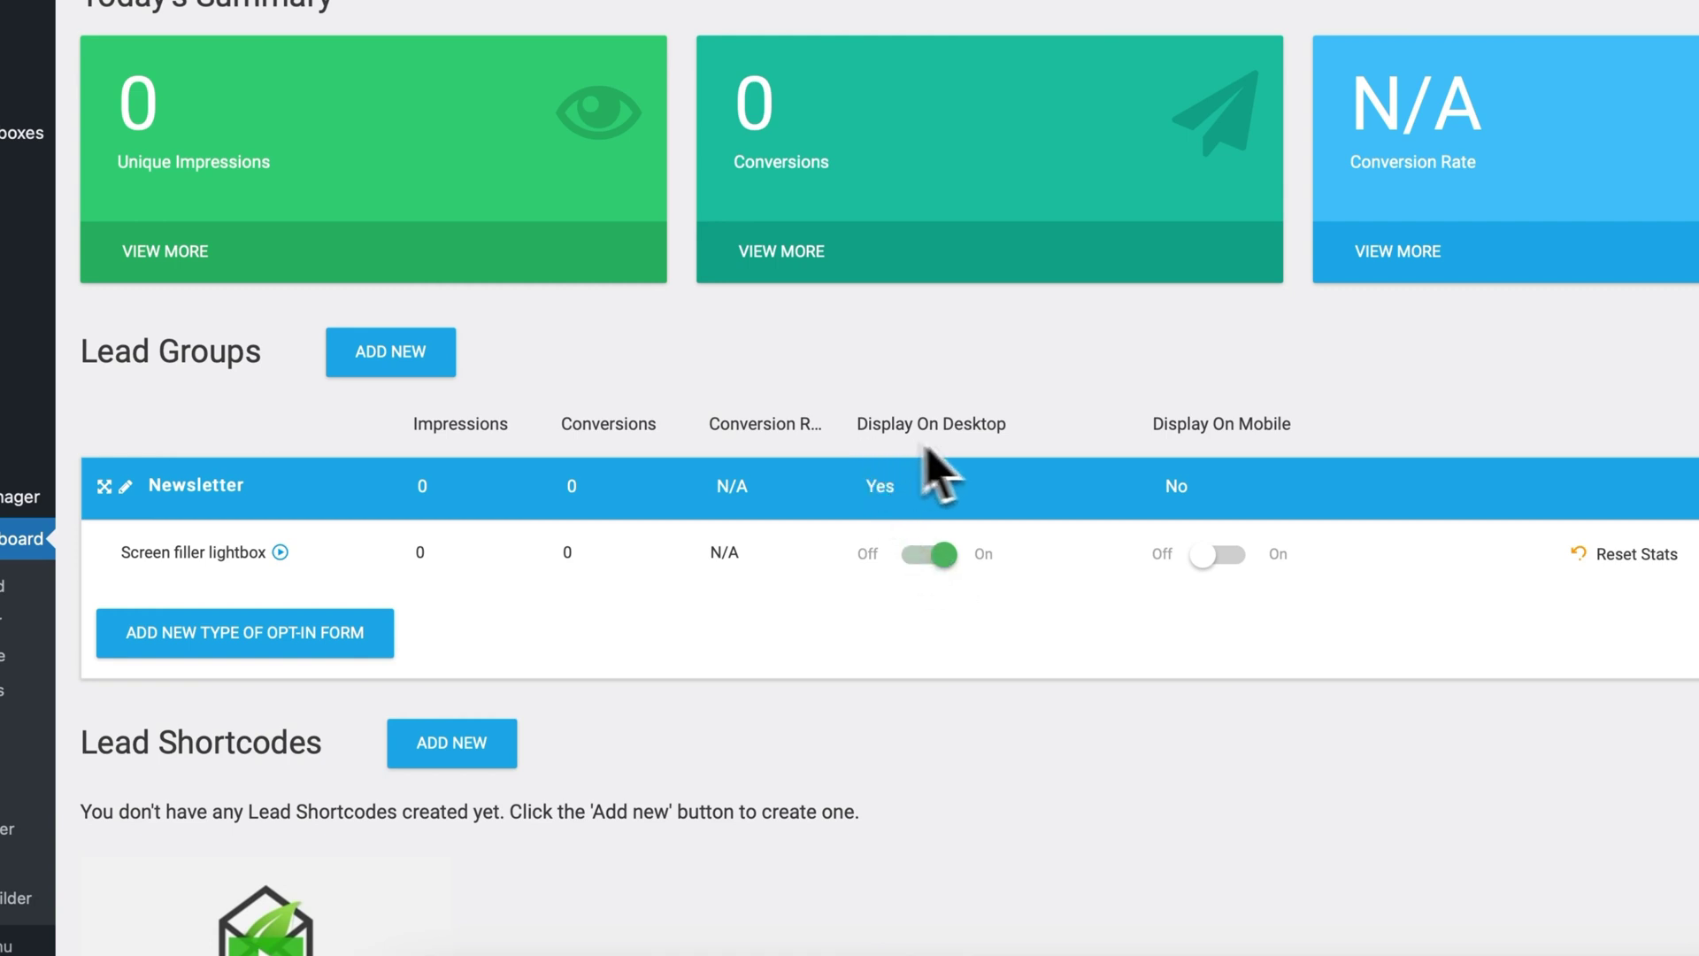
Step: Set the lightbox's display rules to the Home page only and save them
left_click(1510, 482)
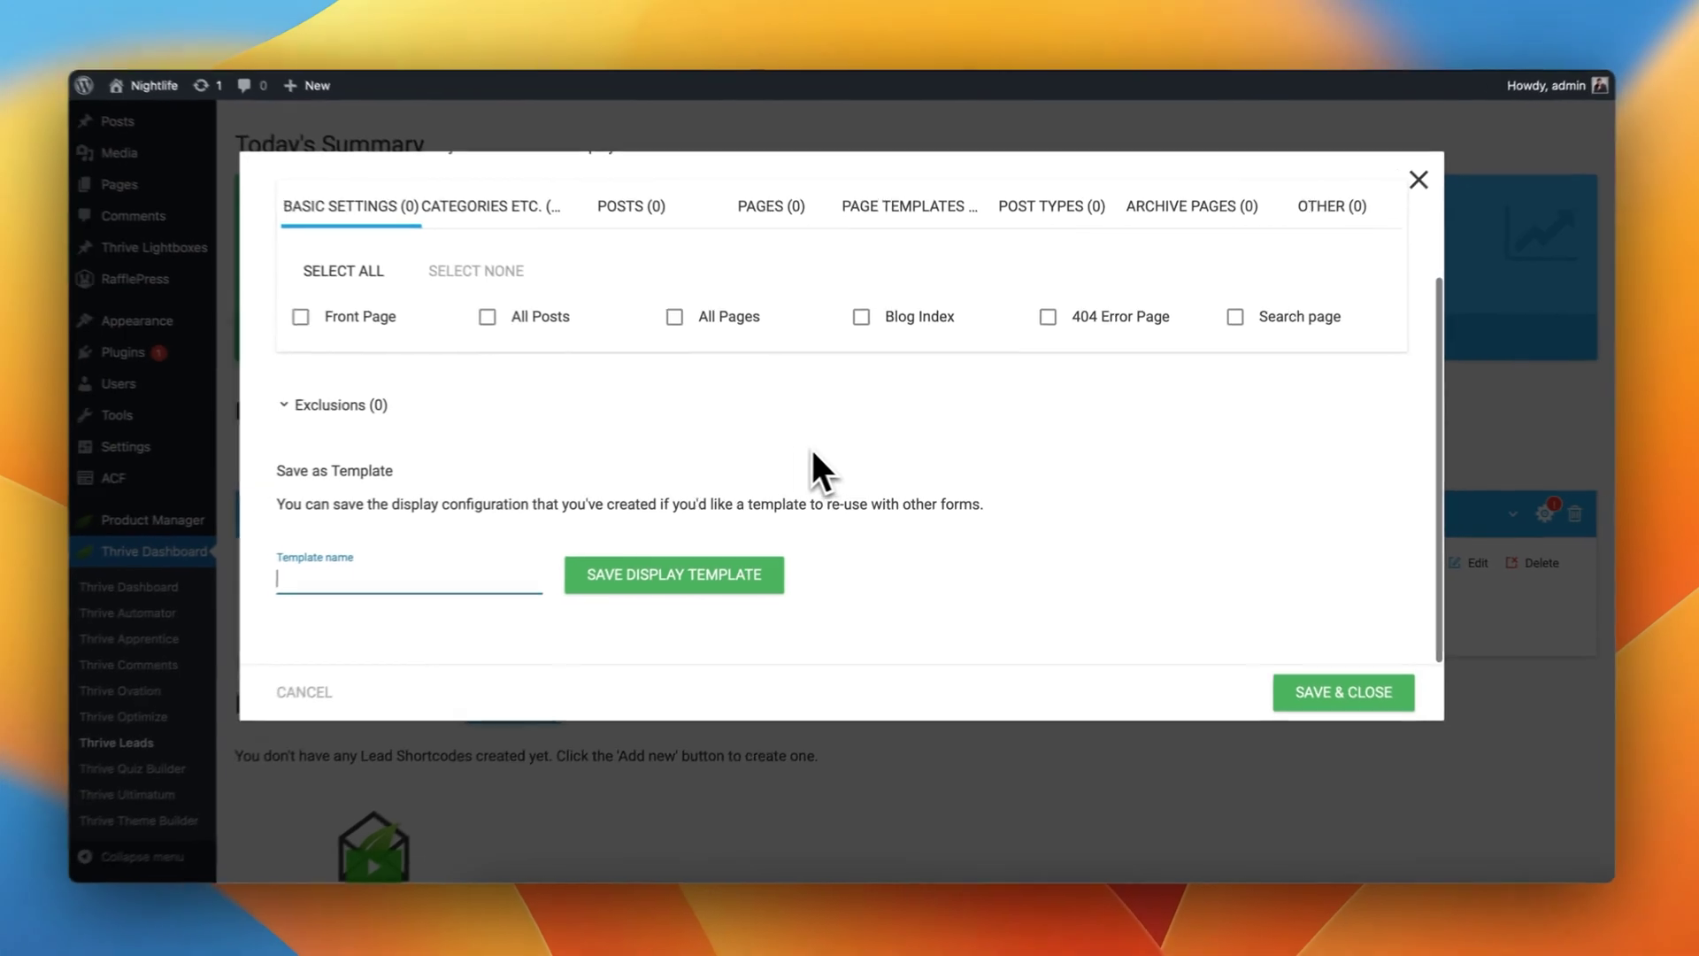
scroll(810, 451, "up", 2)
scroll(810, 451, "down", 1)
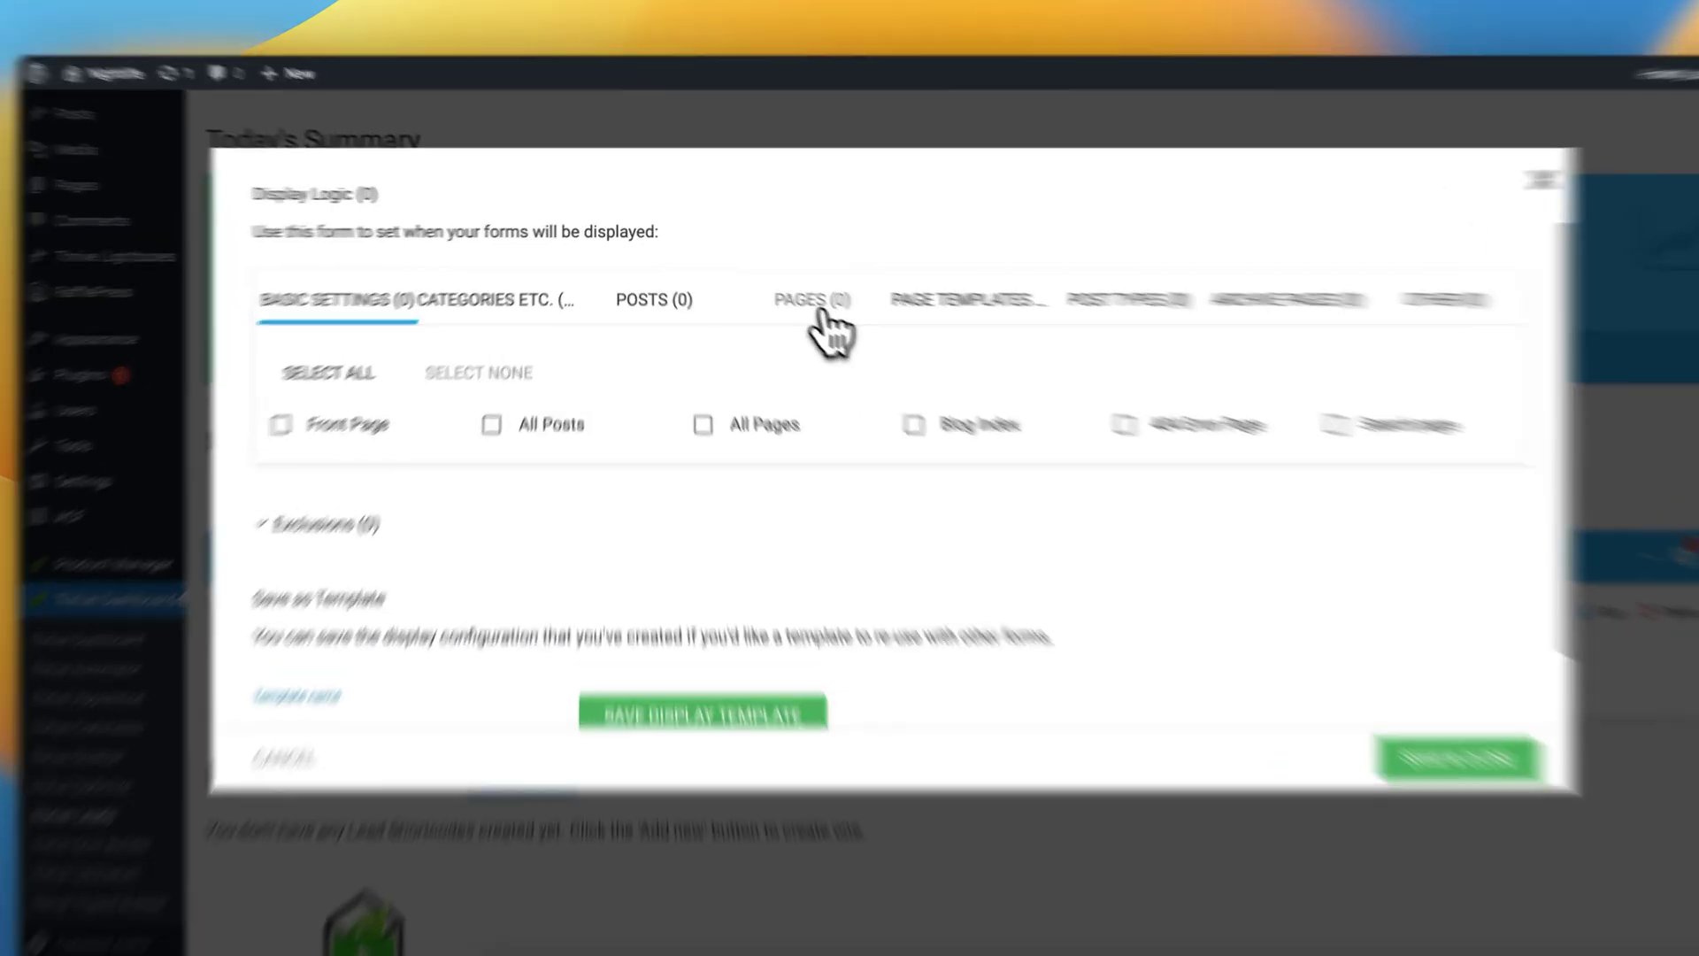
left_click(790, 305)
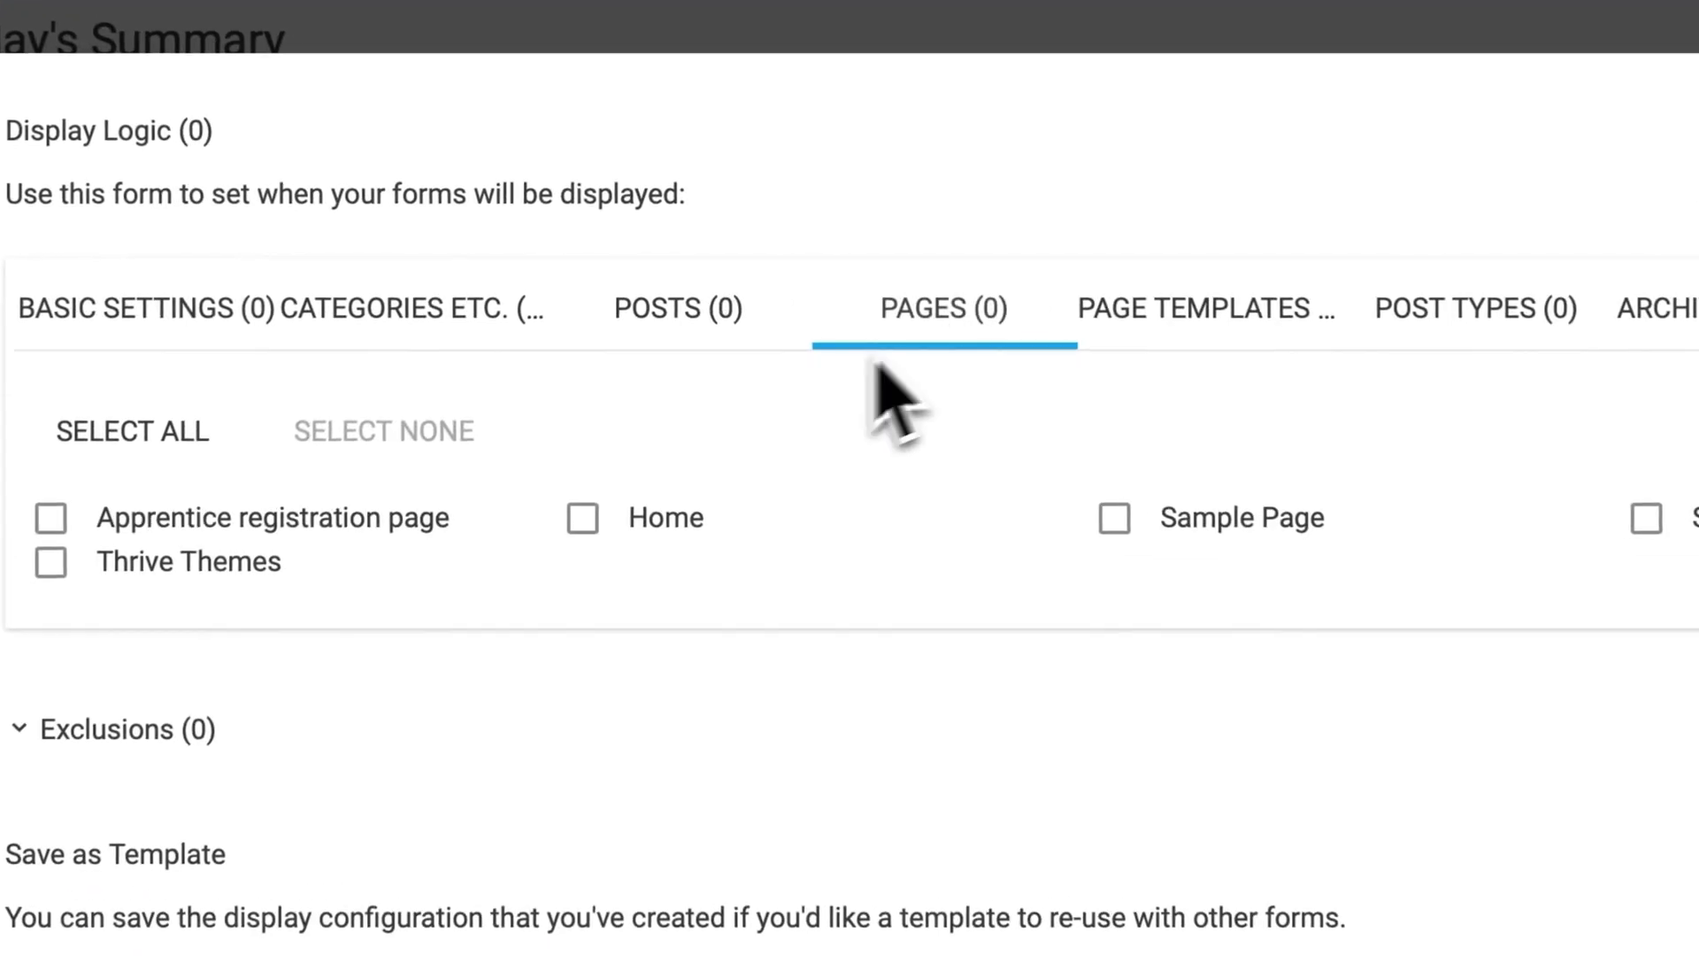
left_click(605, 529)
left_click(1319, 689)
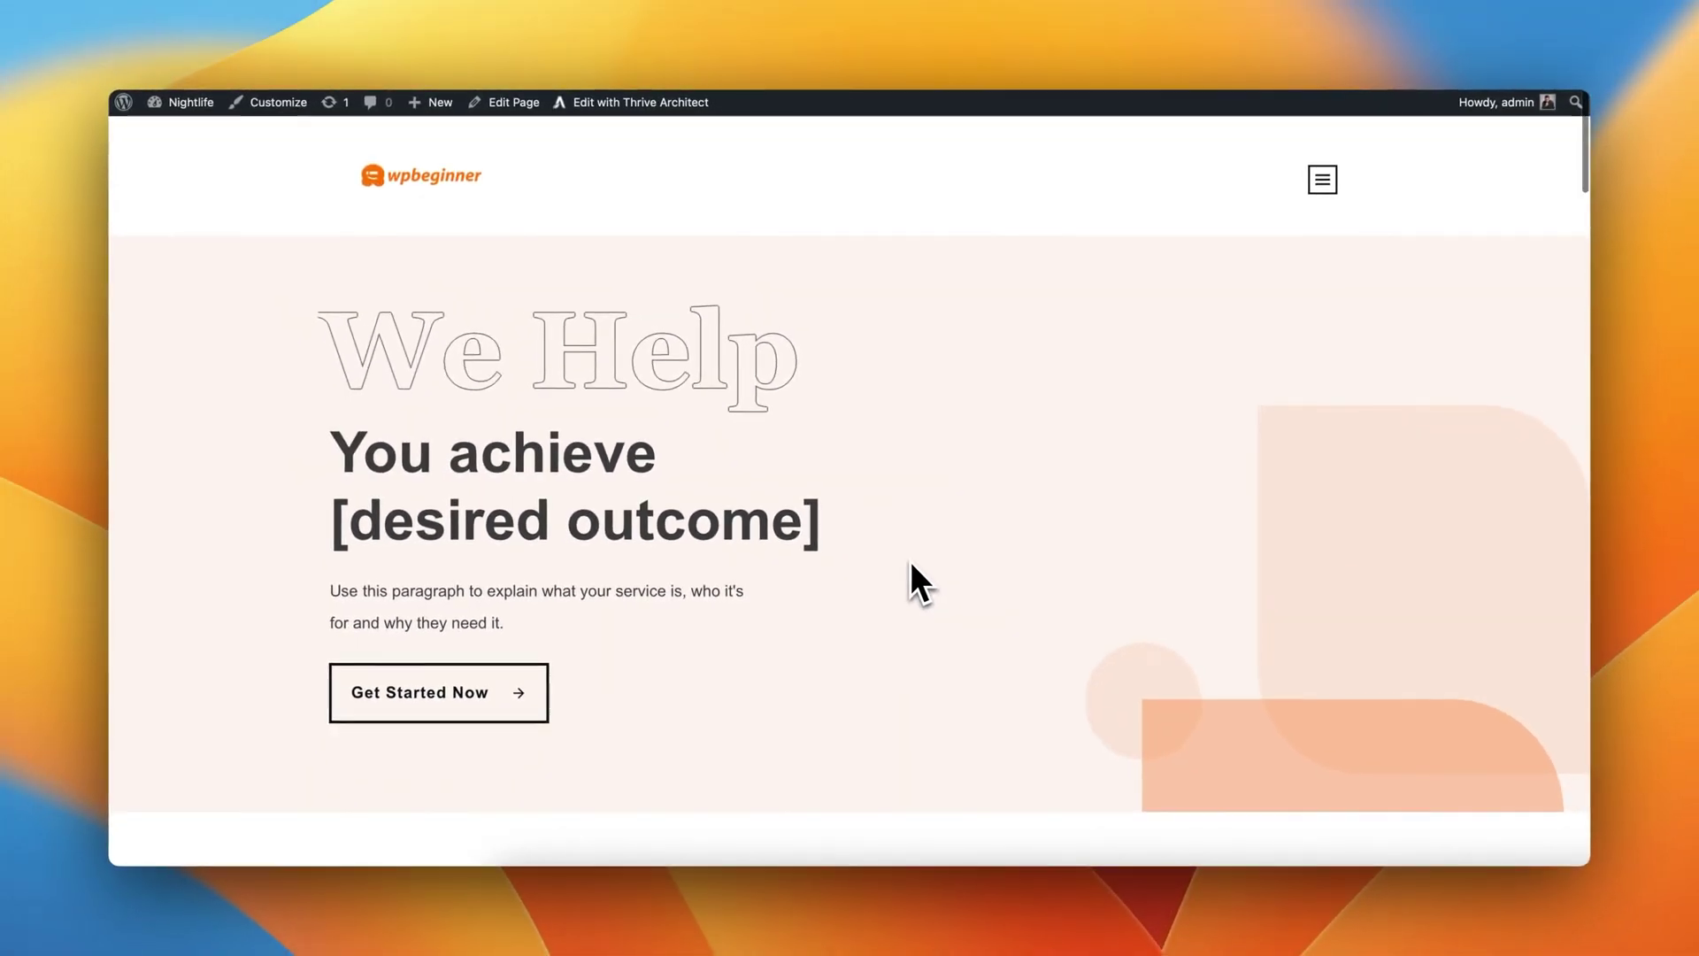
Step: Scroll the live homepage through its hero and 'Why work with us' sections
scroll(910, 560, "down", 3)
scroll(912, 564, "down", 5)
scroll(912, 564, "up", 8)
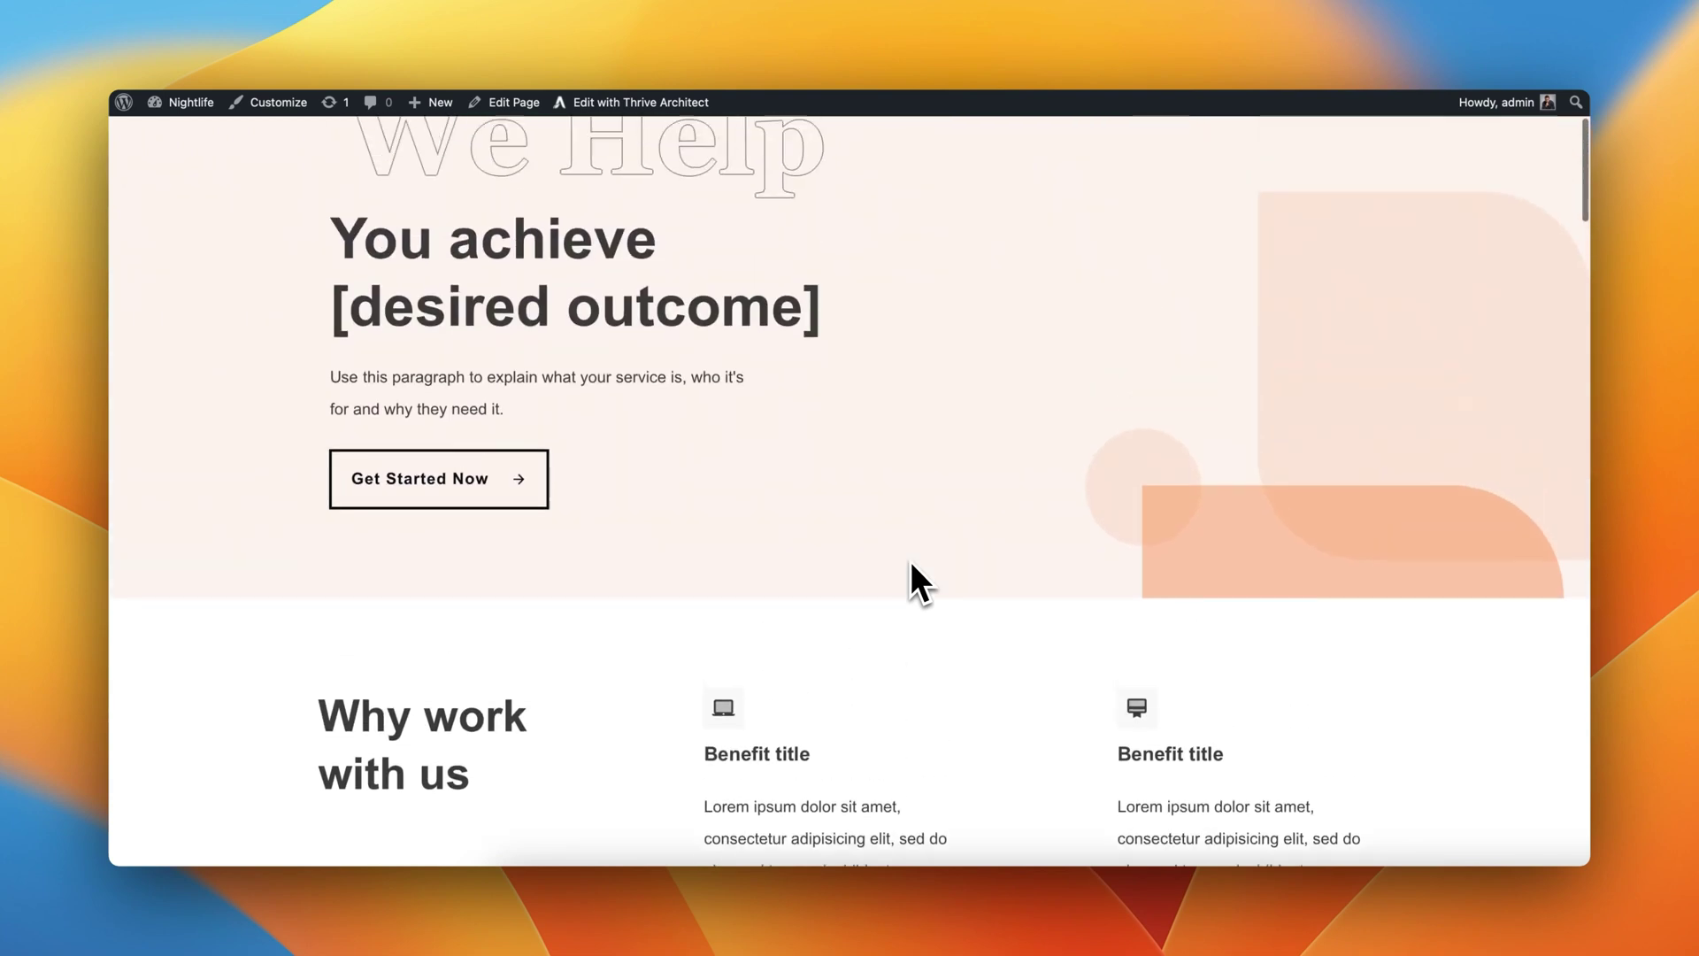